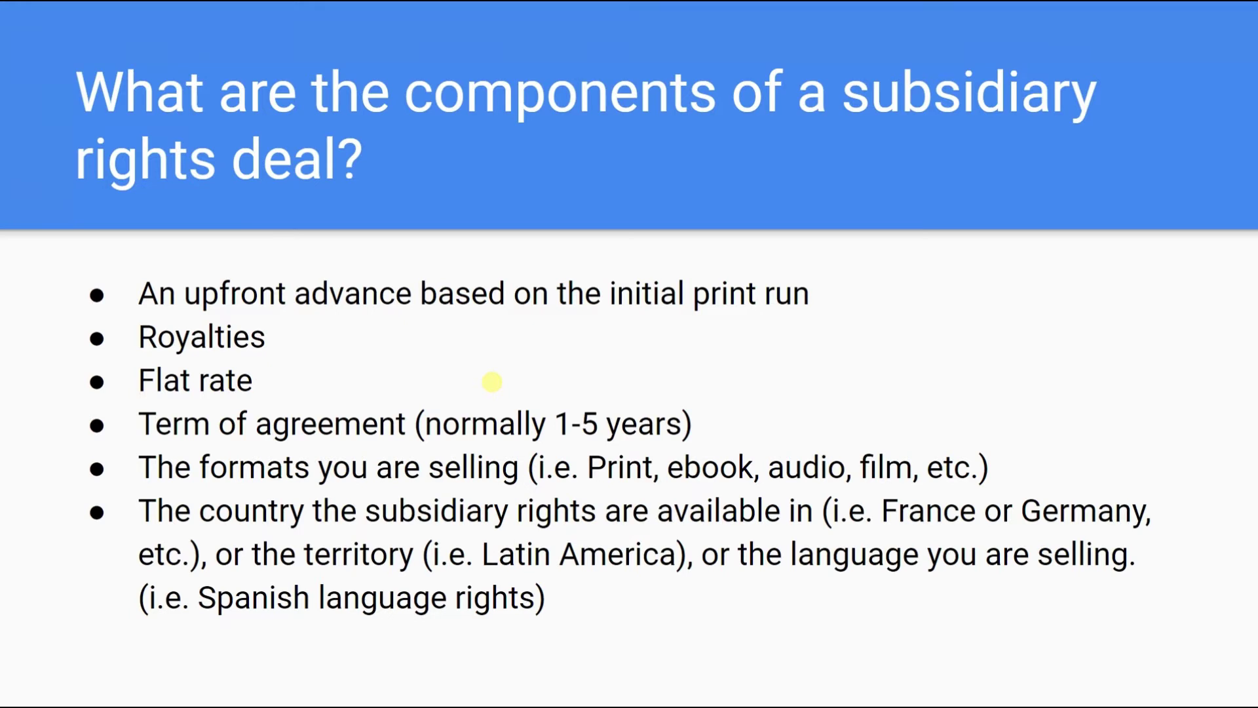
Advance past the deal-components slide to the slide on how much to offer.
key(Right)
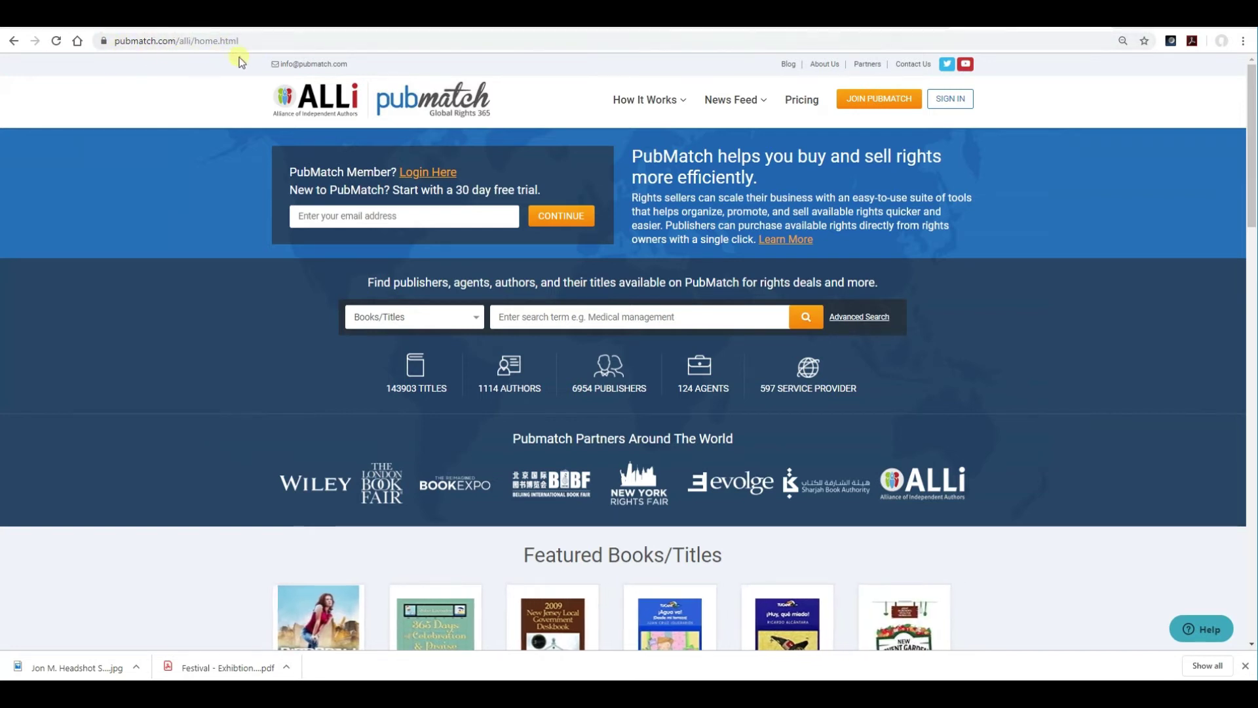
Join PubMatch as an author, accept the Terms and Conditions and submit the profile form.
click(881, 98)
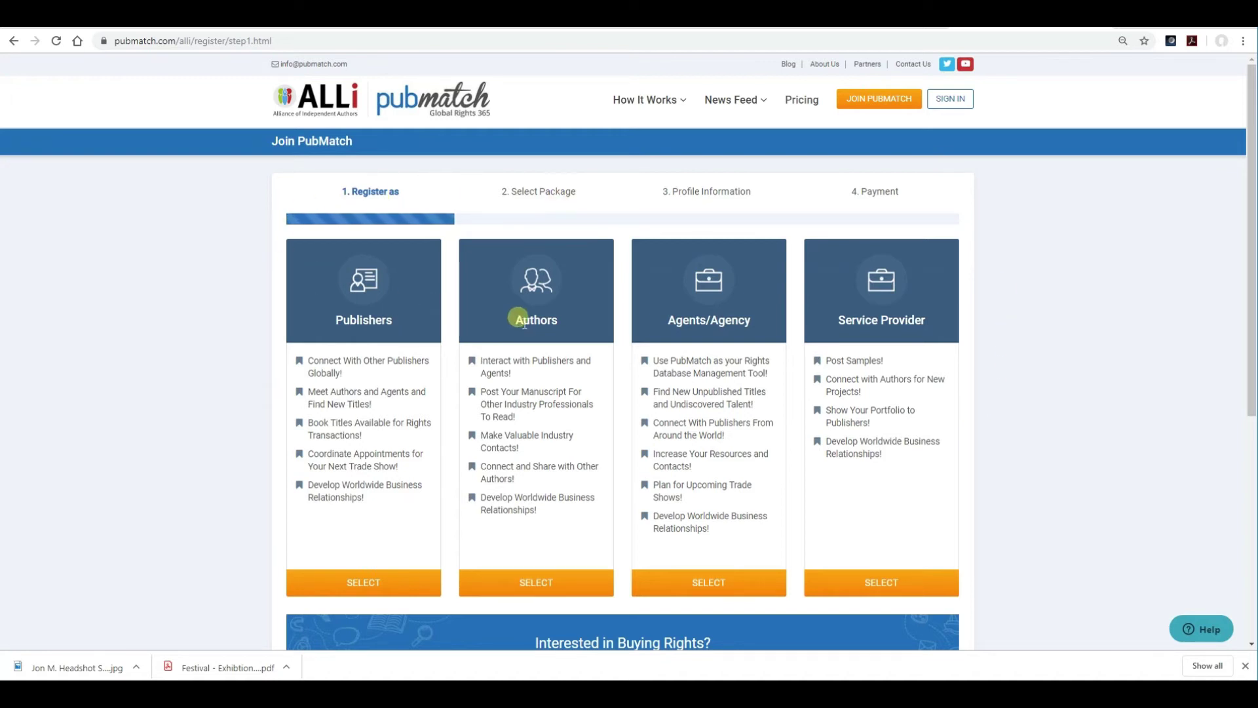
click(547, 587)
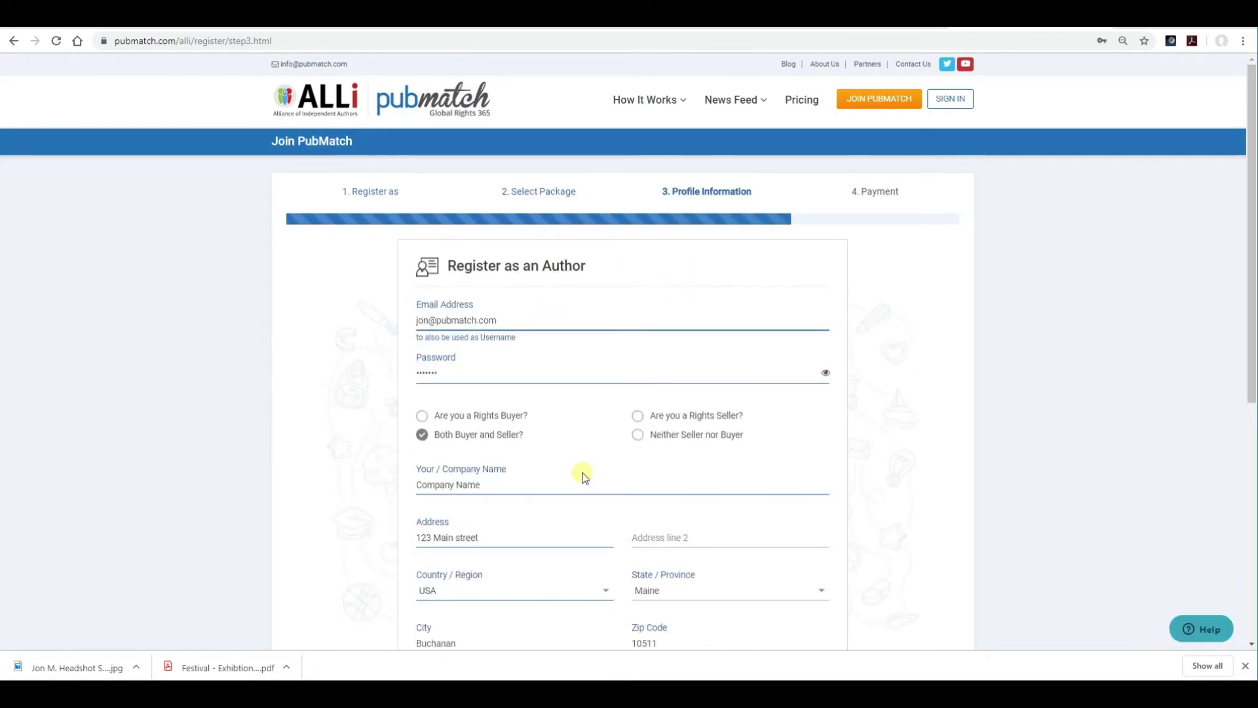
scroll(585, 477, down, 1)
scroll(585, 477, down, 1)
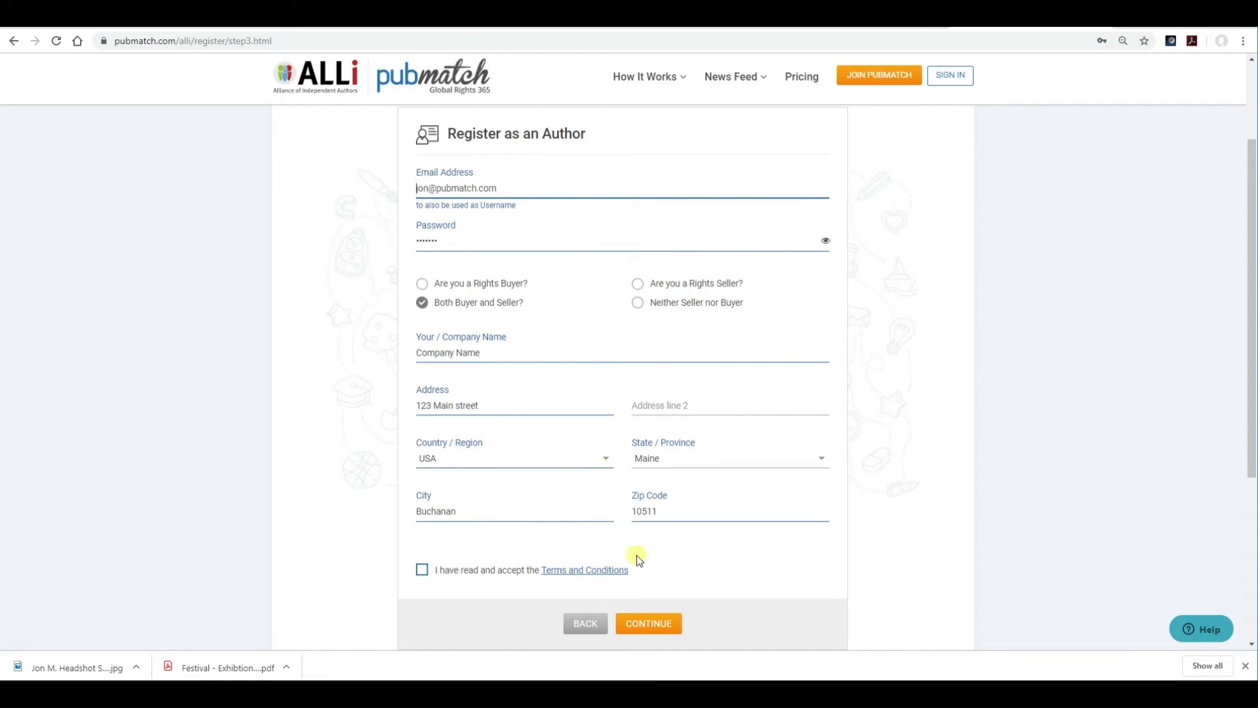
click(422, 569)
click(651, 623)
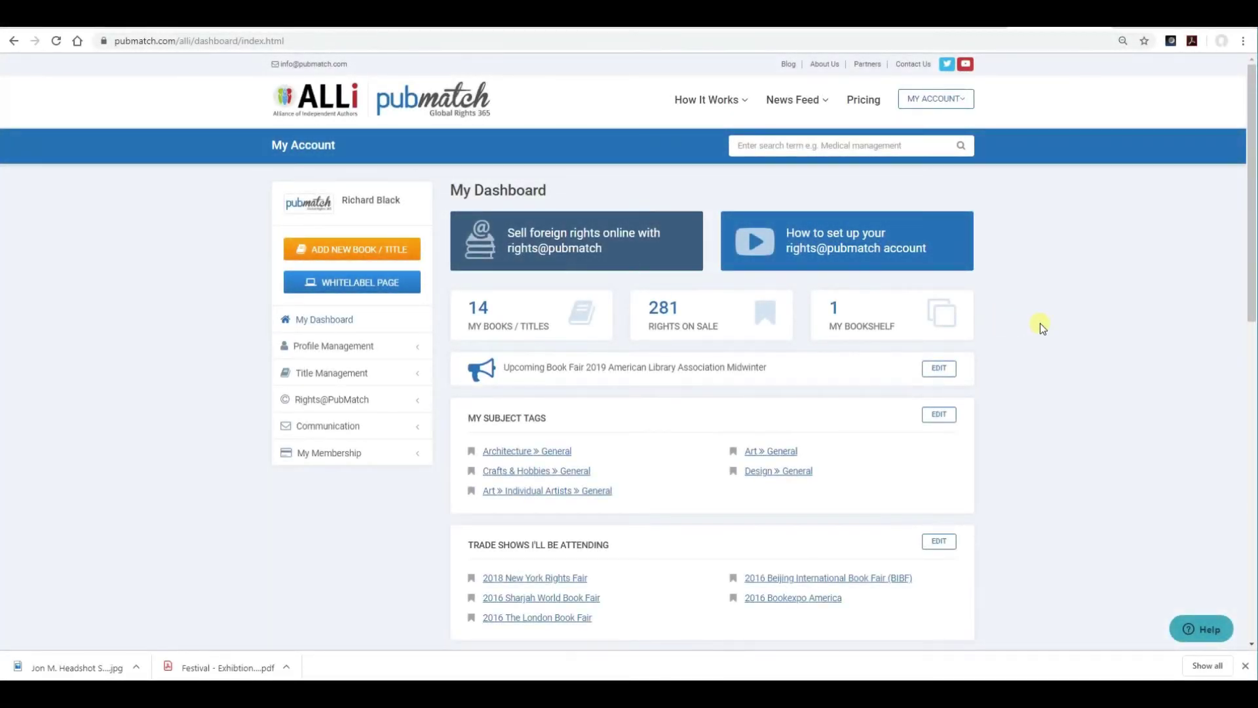
scroll(1040, 324, down, 2)
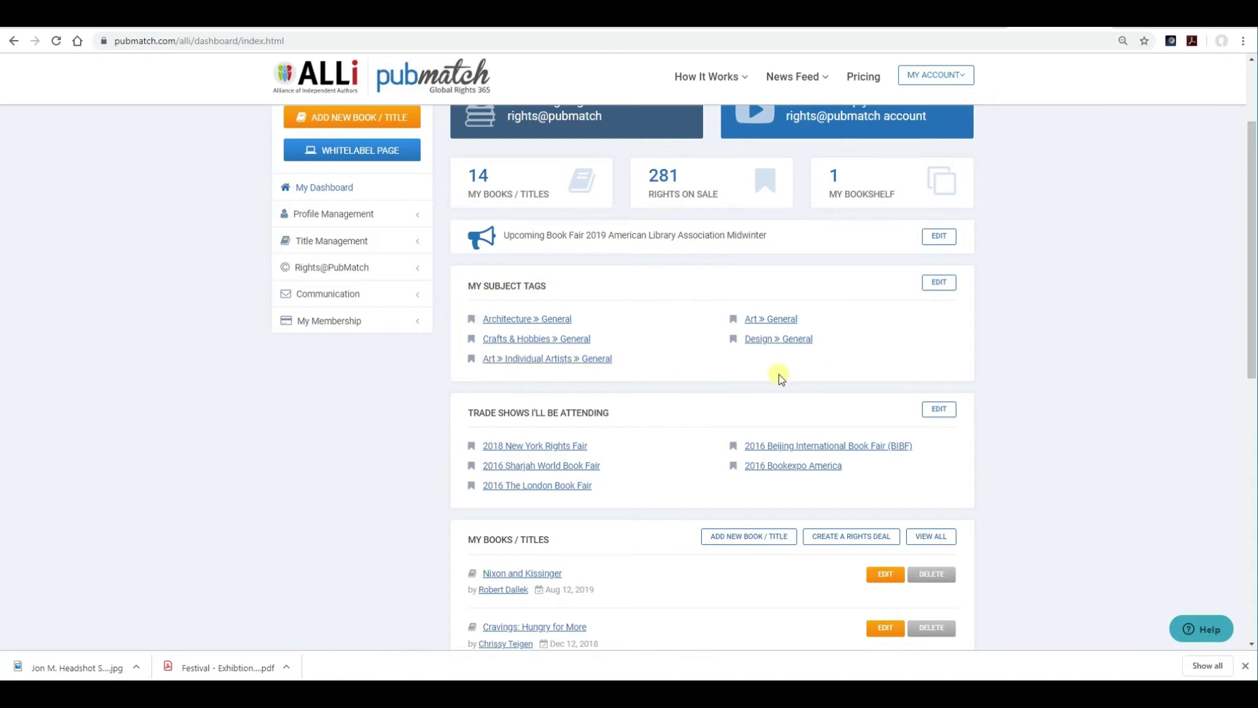
scroll(736, 380, down, 2)
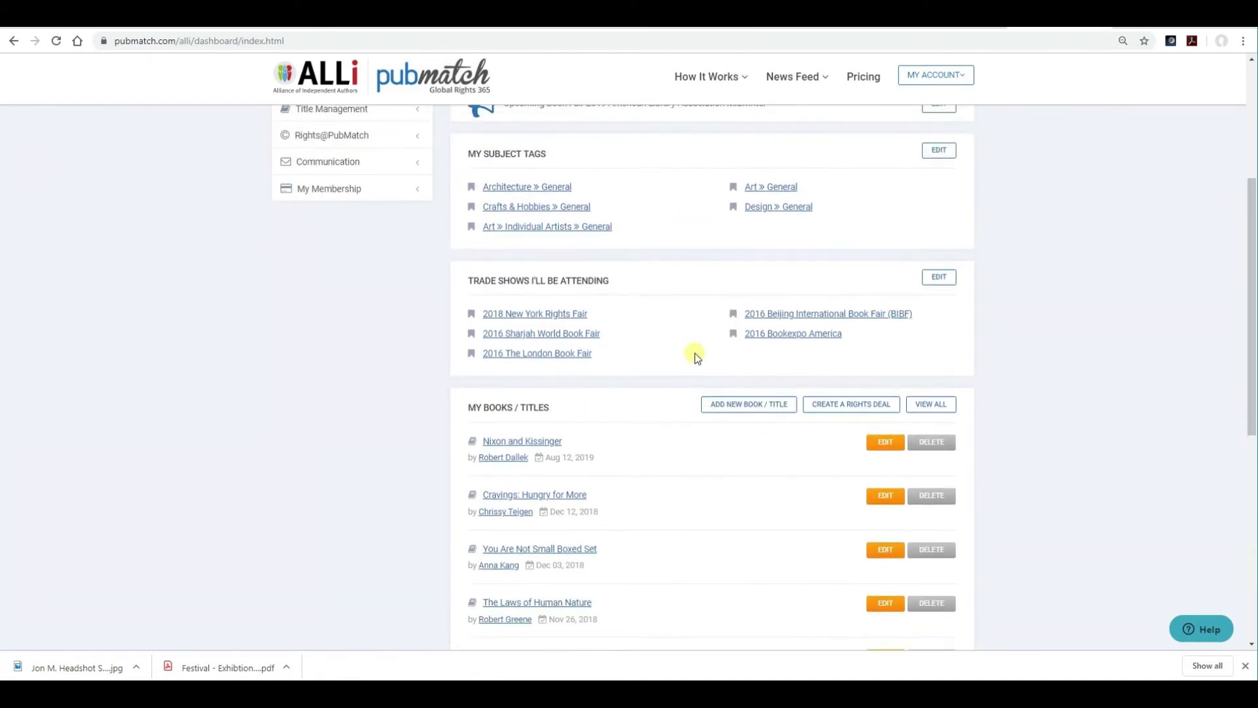
scroll(645, 395, down, 3)
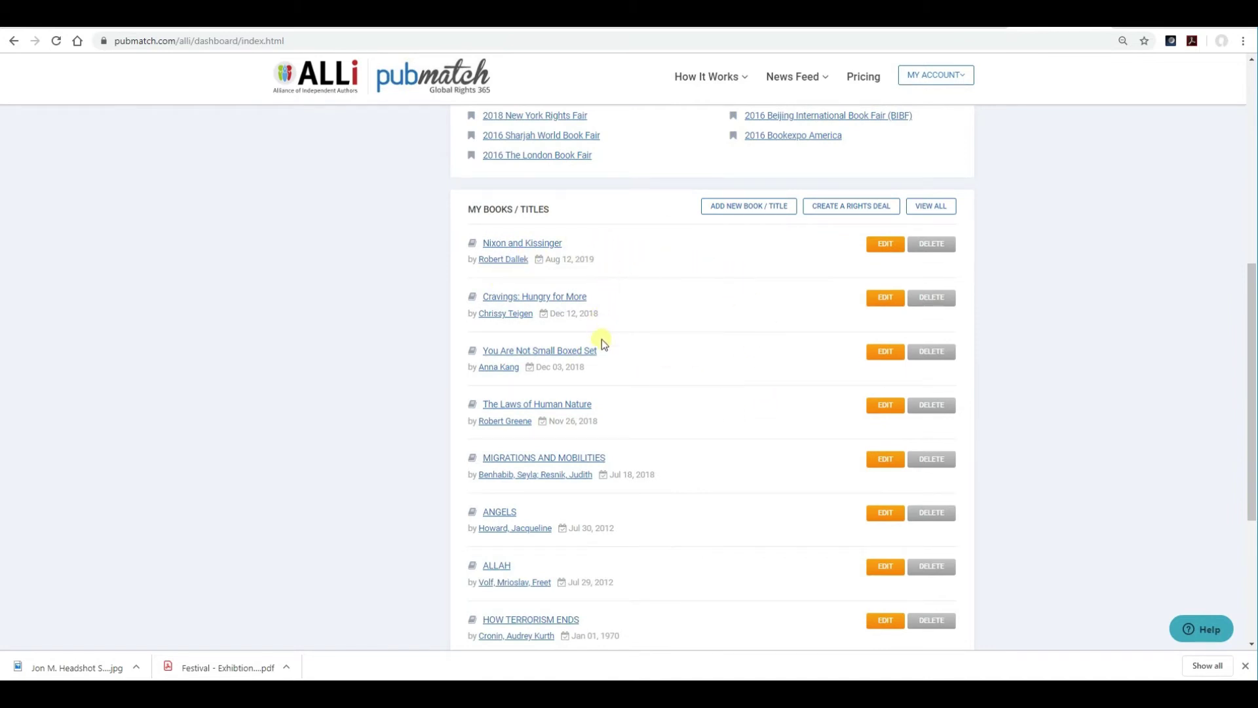
scroll(667, 328, up, 6)
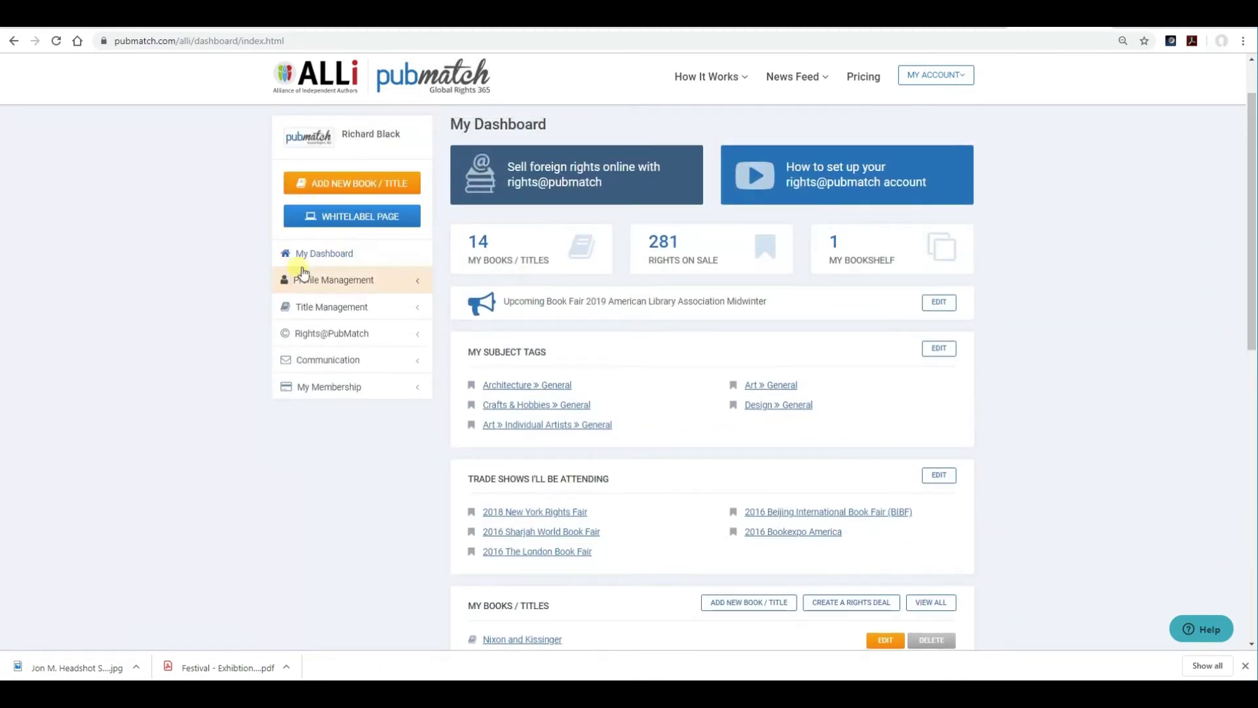
Browse the Profile Management and My Profile sidebar options, ending with Title Management expanded.
click(423, 282)
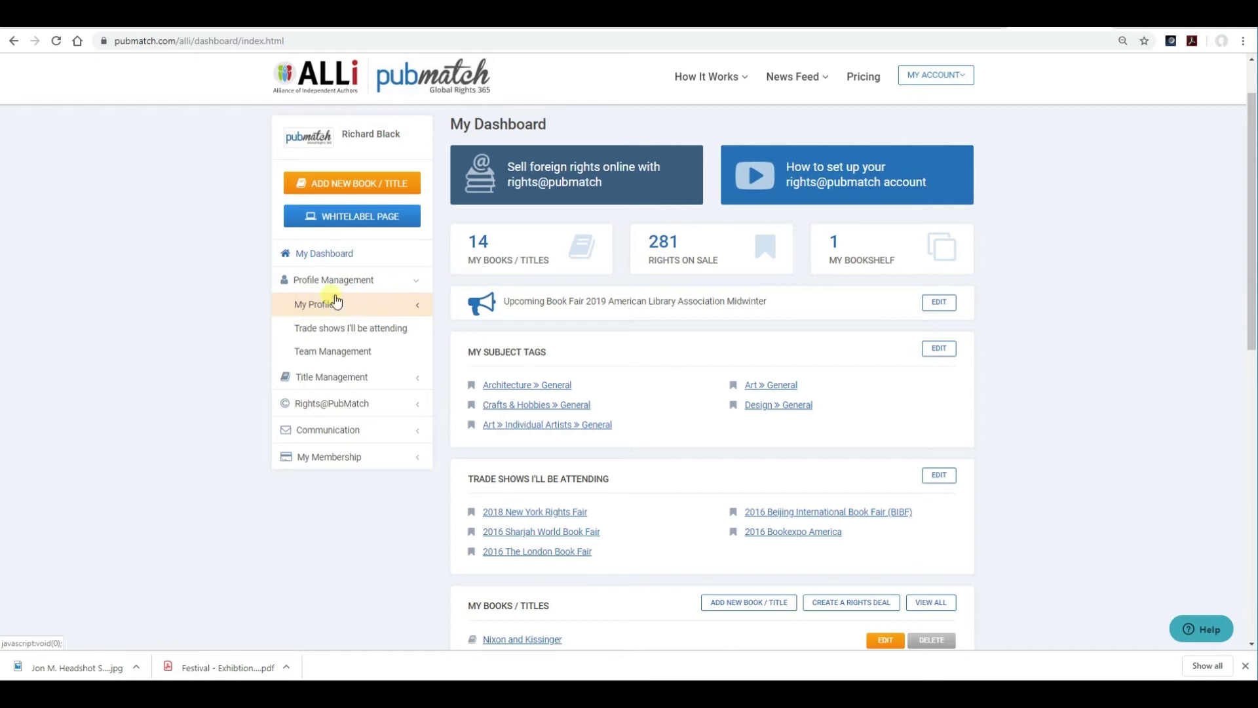
click(425, 312)
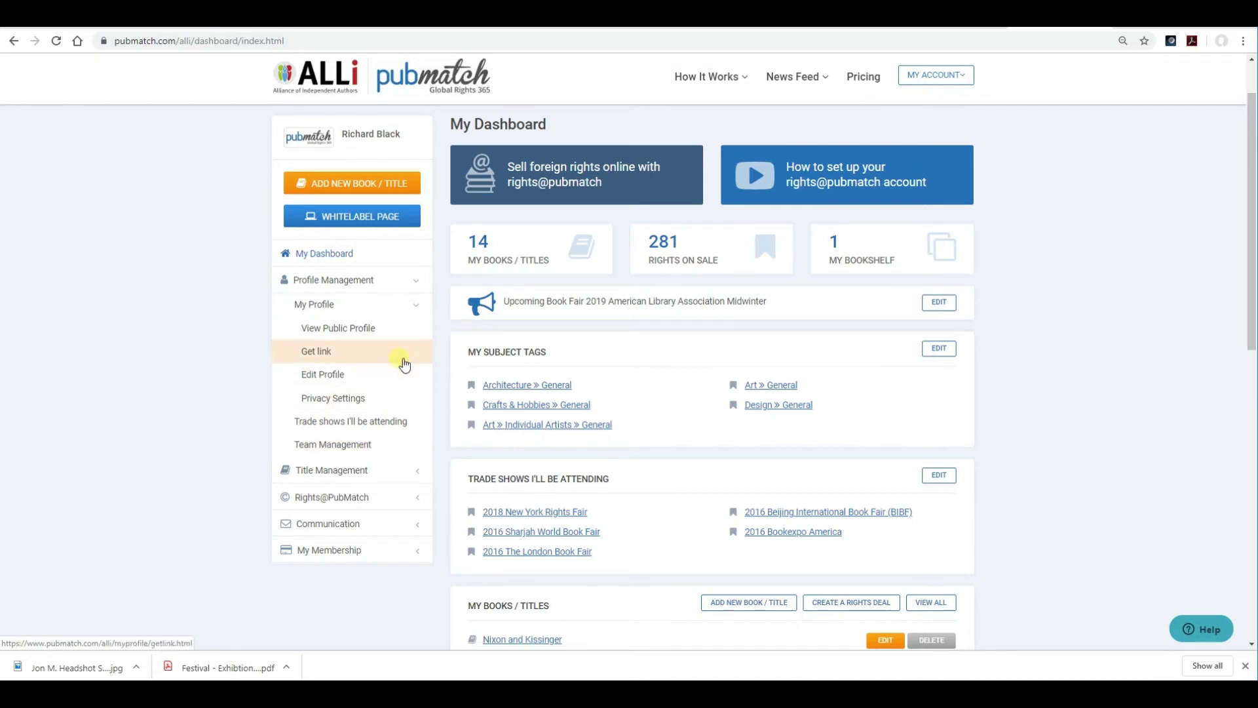
click(416, 308)
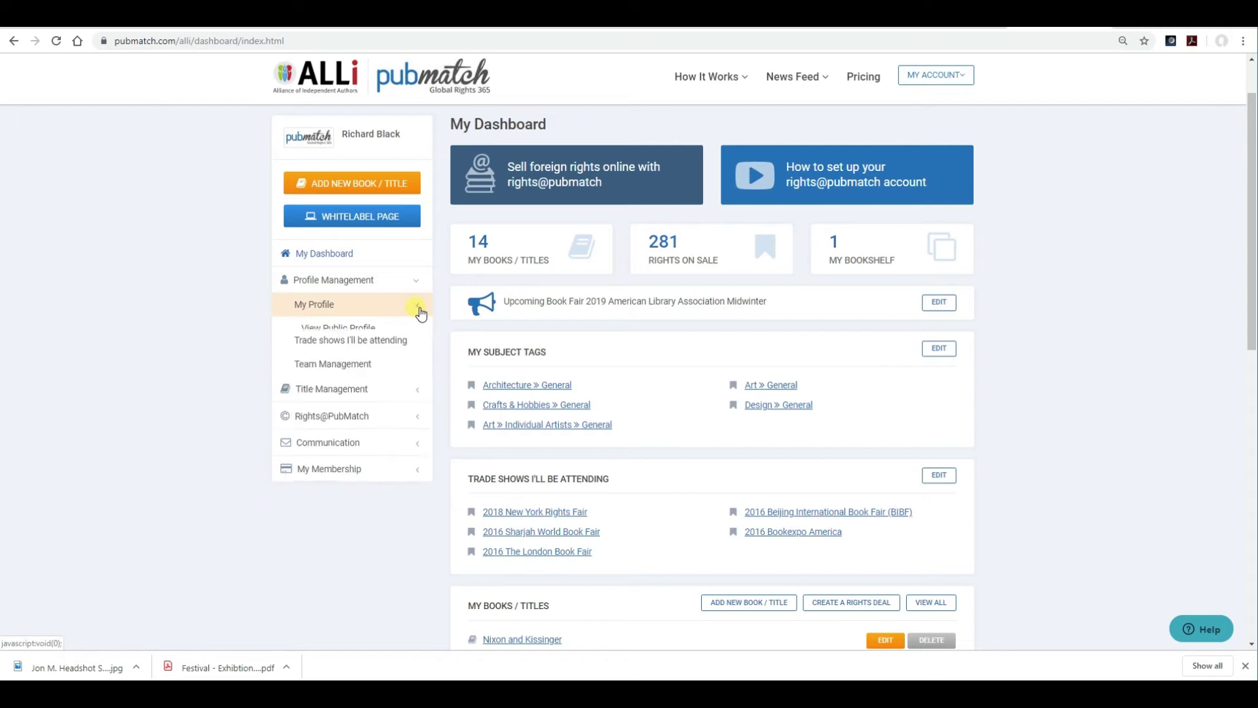
click(421, 383)
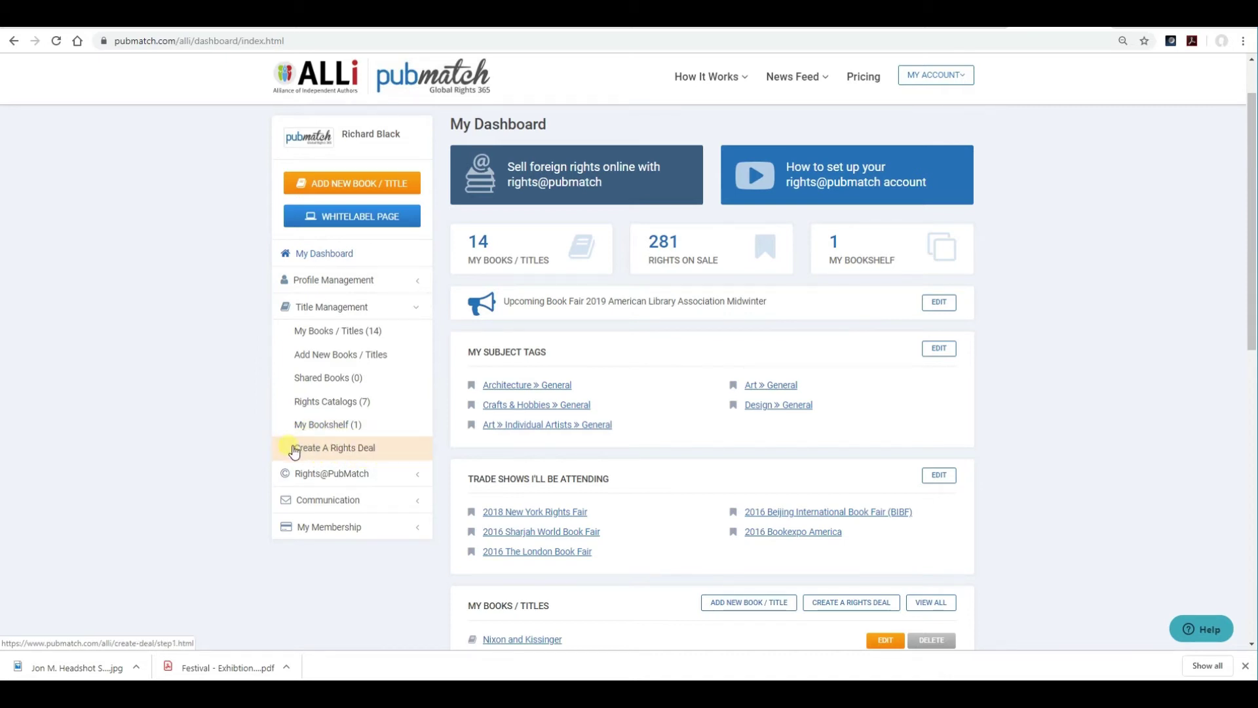
Collapse Title Management, then briefly expand and collapse the Rights@PubMatch options.
click(420, 309)
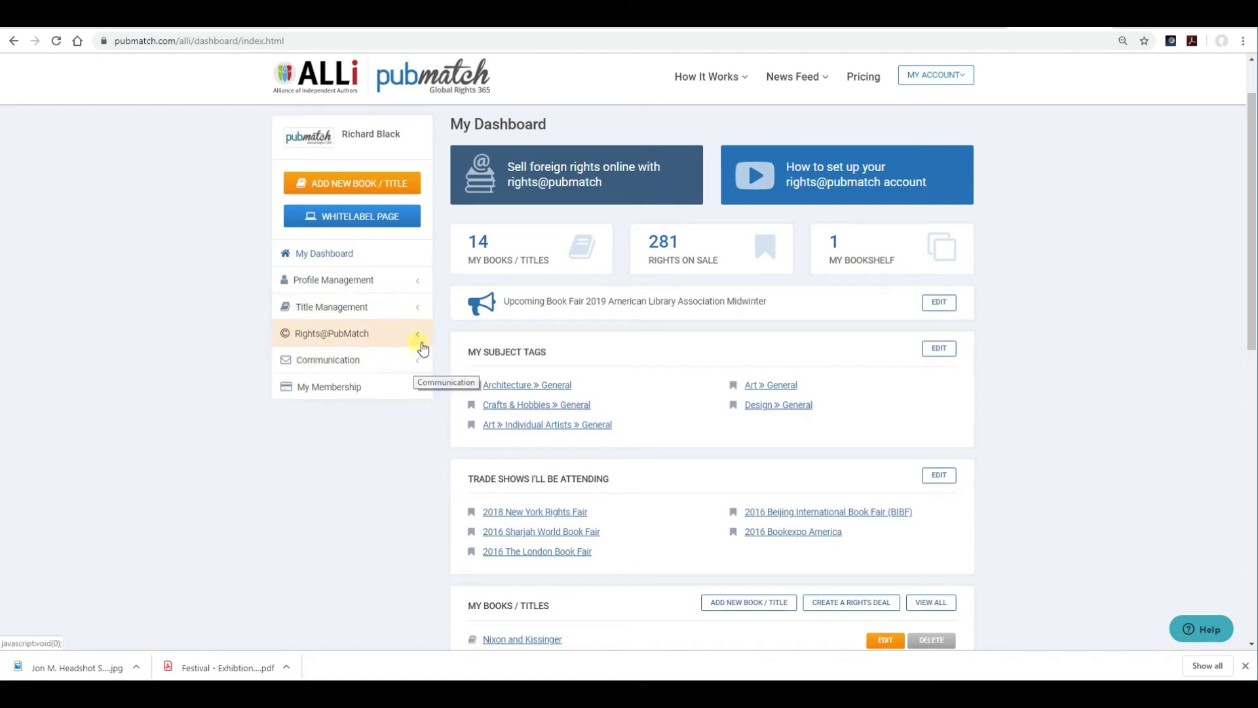
click(419, 338)
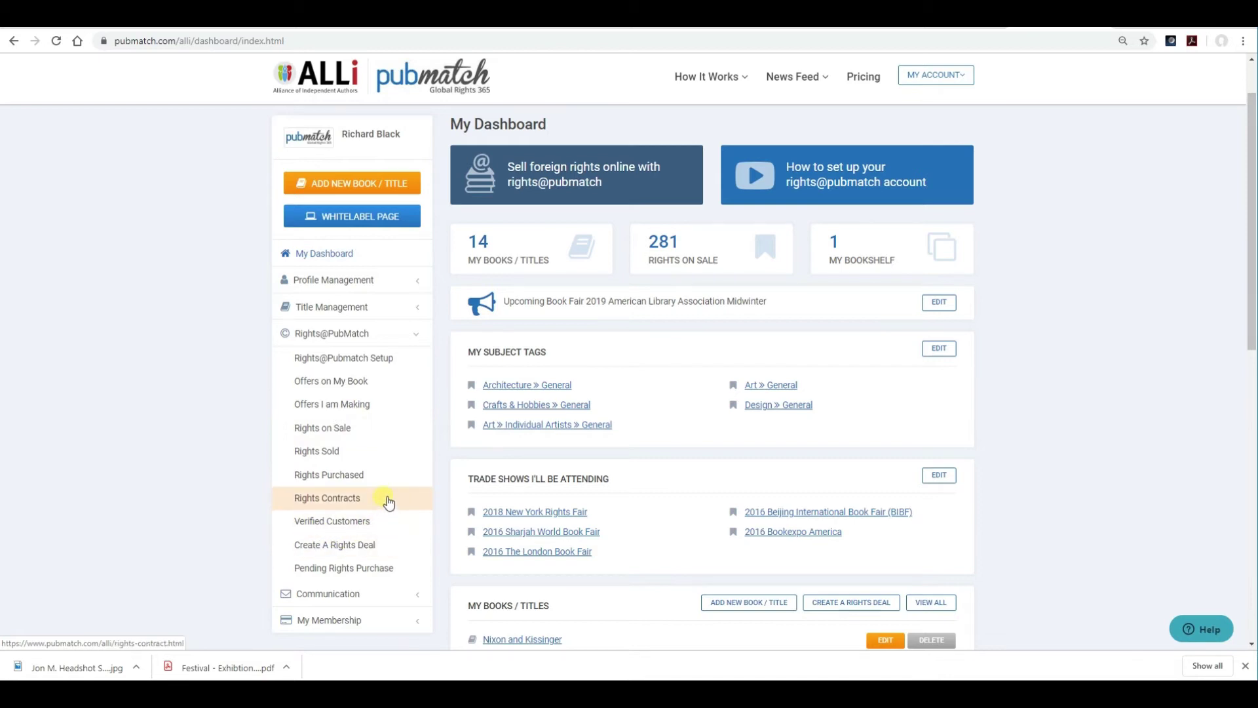
click(419, 335)
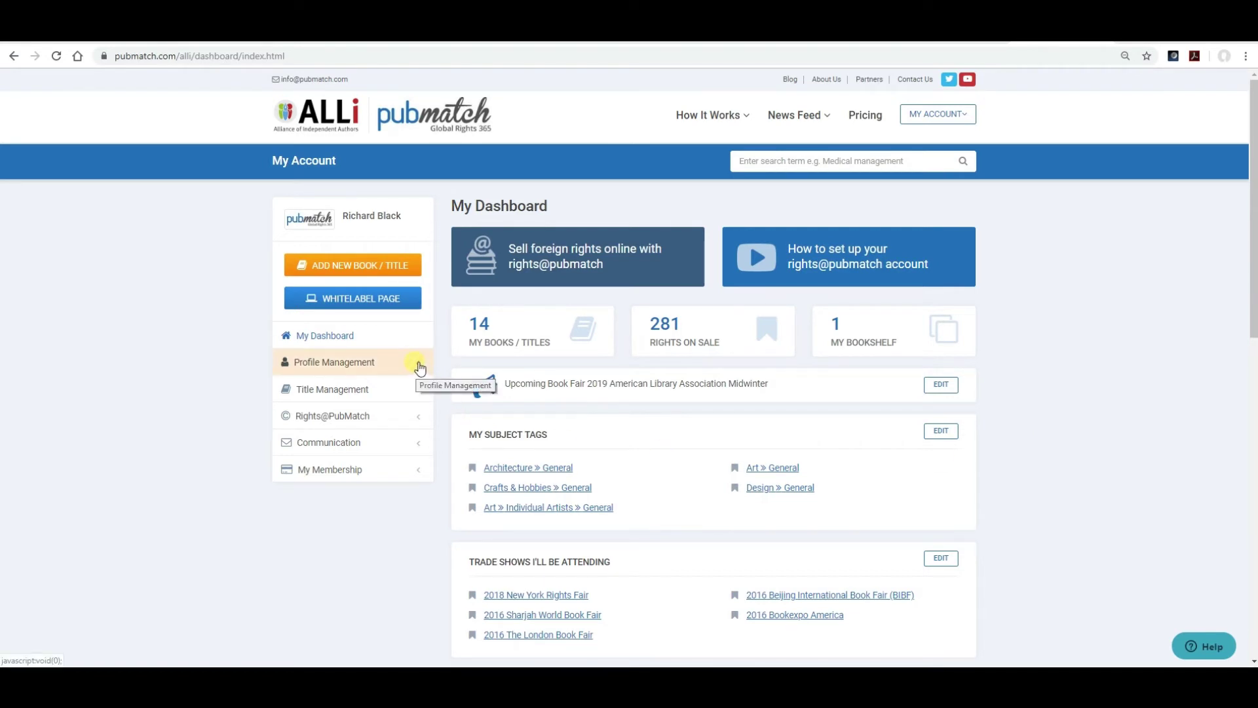
Open Edit Profile from Profile Management > My Profile and review the General Details form.
click(420, 368)
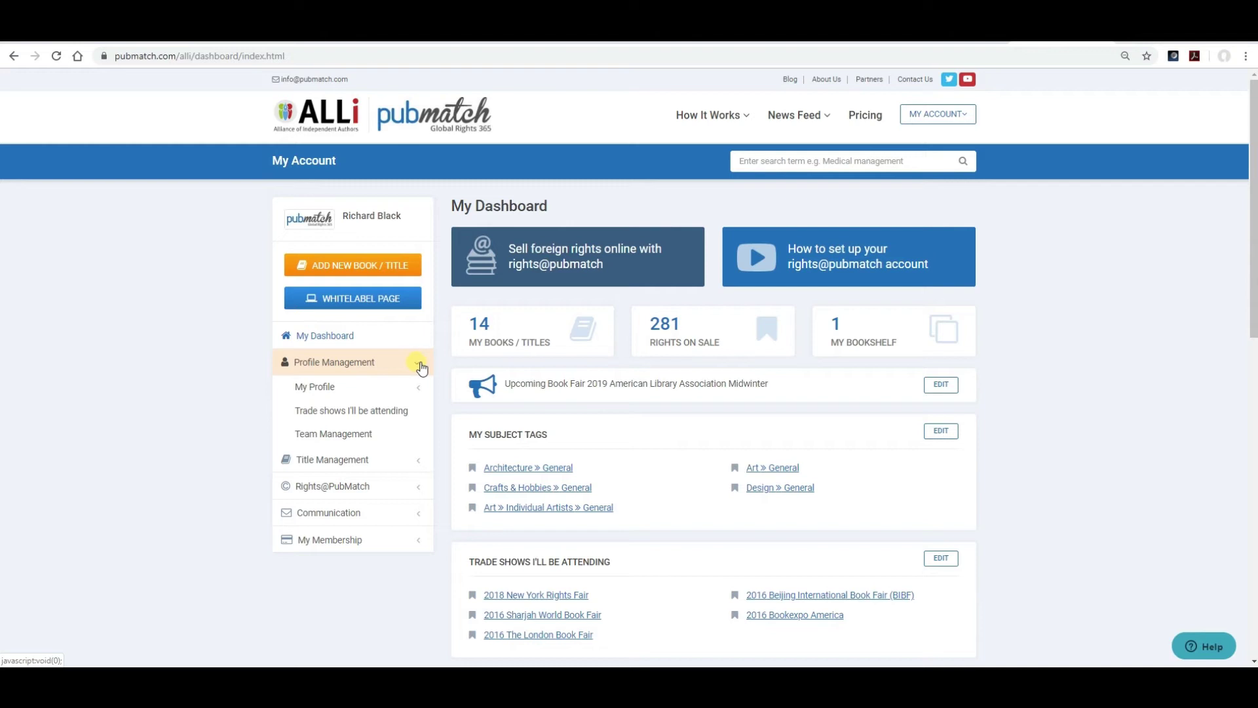
click(423, 392)
click(337, 463)
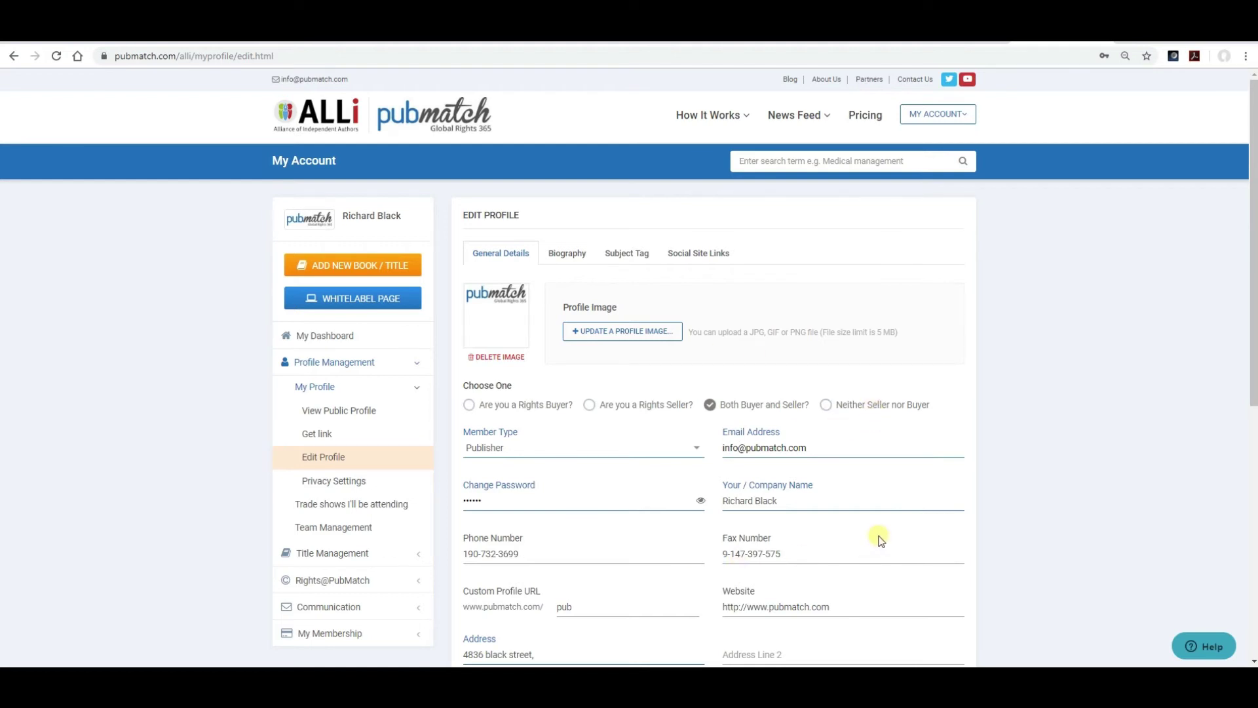
scroll(881, 540, down, 3)
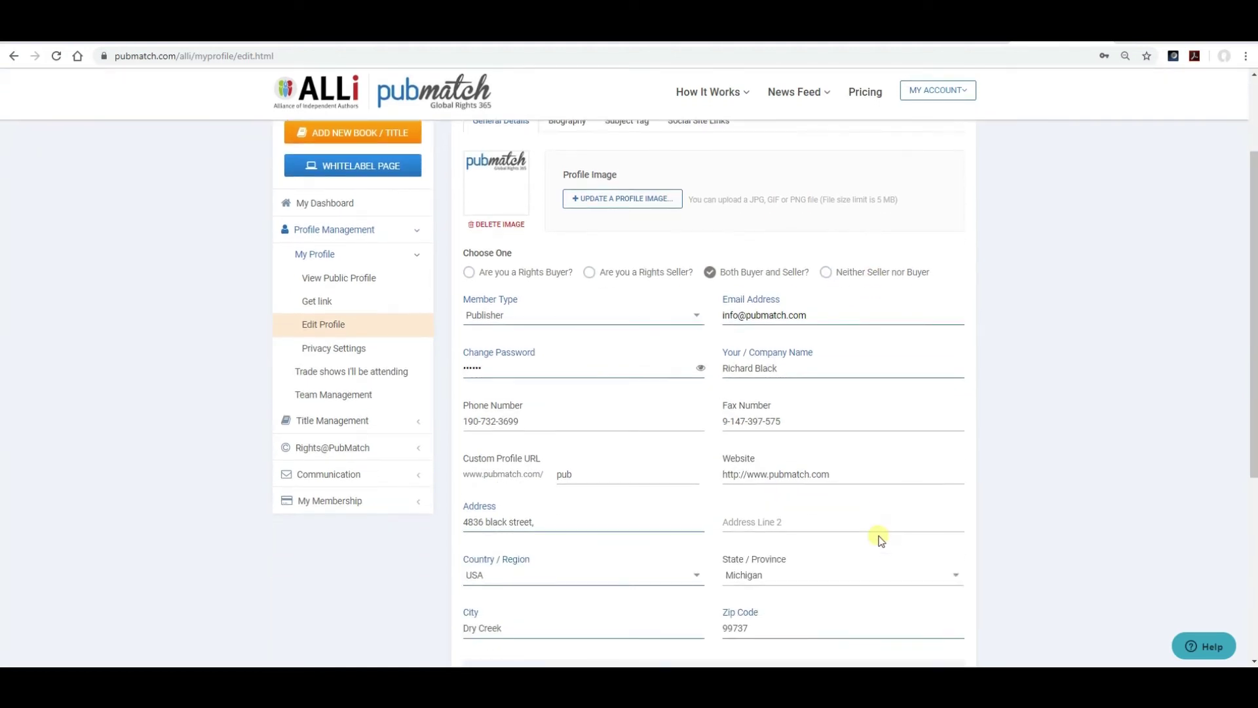
scroll(881, 541, down, 1)
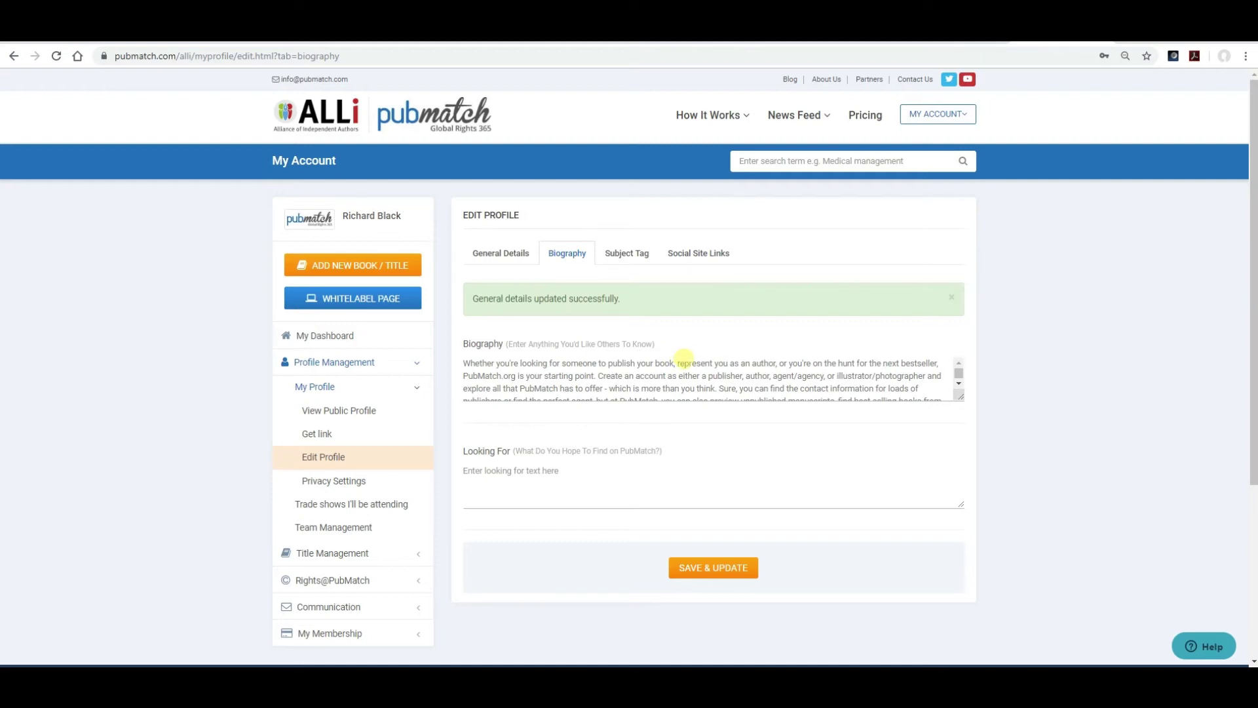
Review the existing biography text and save it, moving on to the Subject Tag tab.
scroll(683, 357, down, 4)
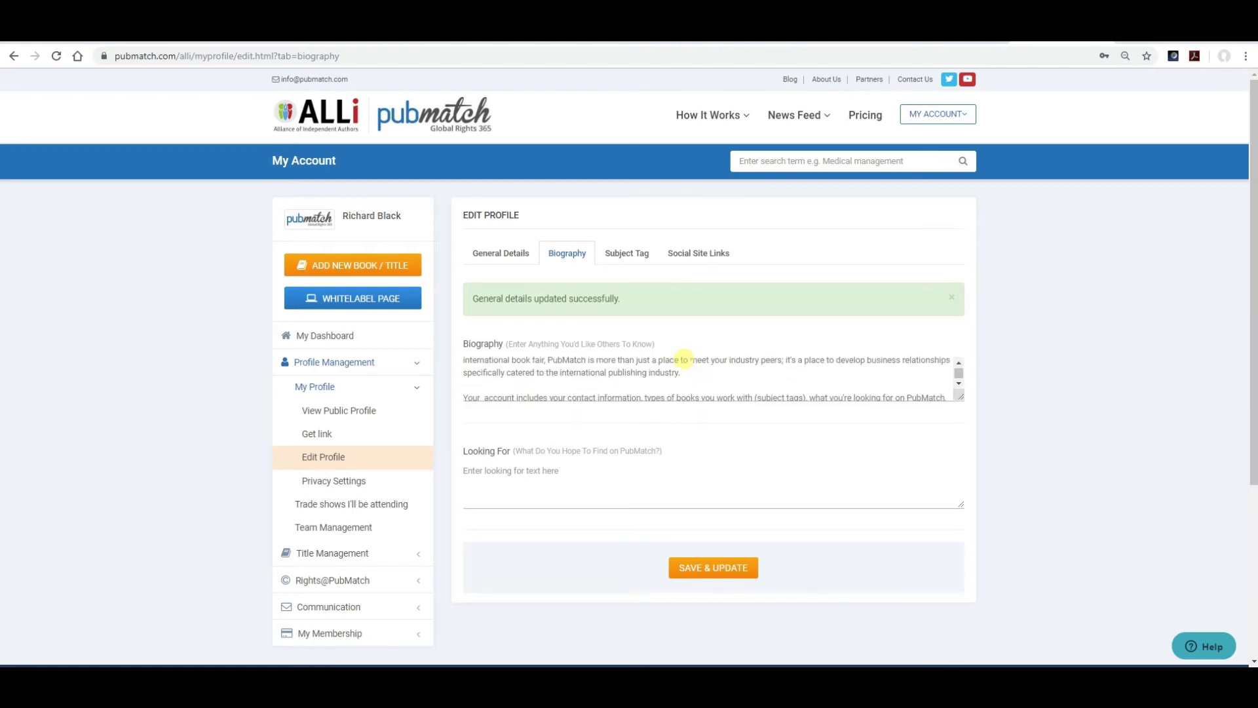
scroll(684, 357, up, 5)
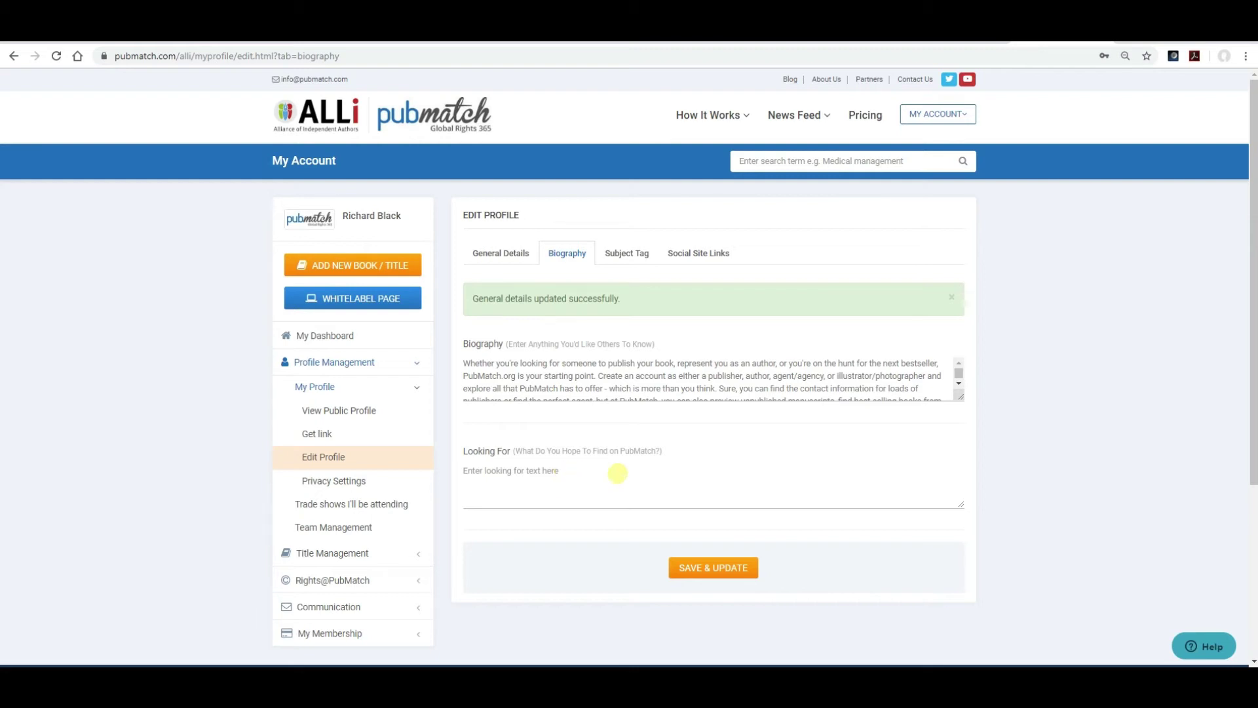
click(697, 559)
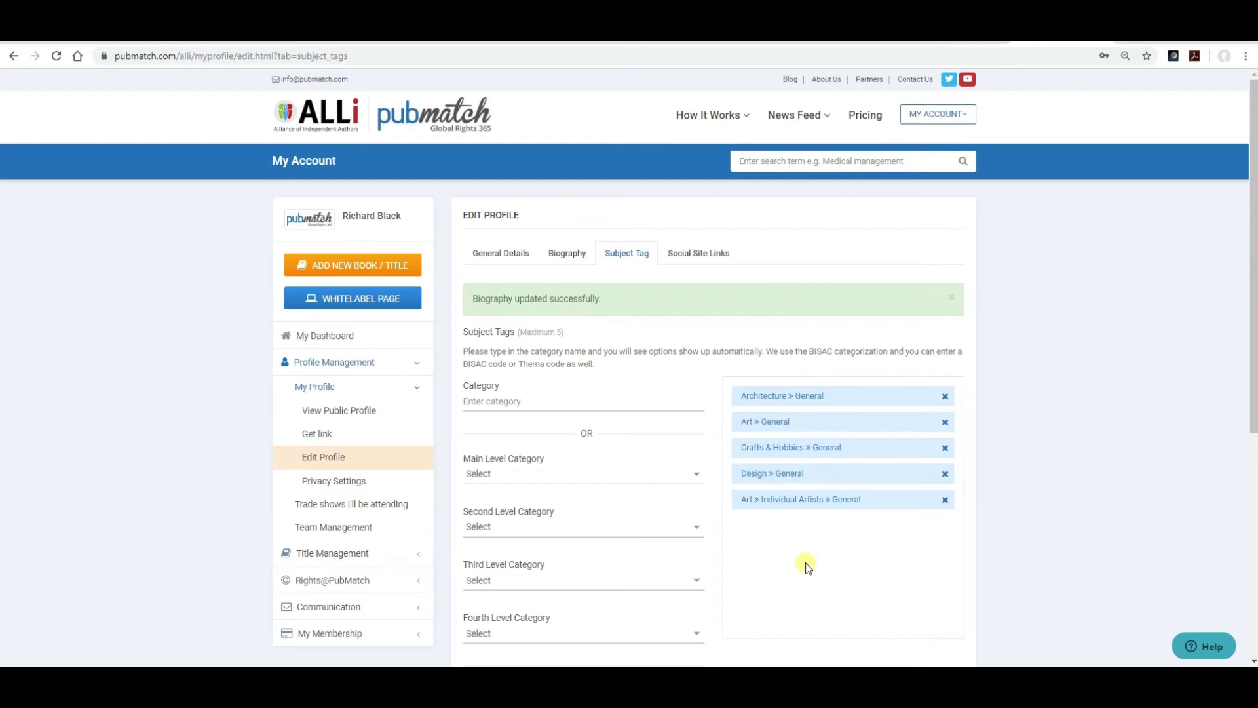
Replace the Architecture » General subject tag with History » Historical Geography.
click(944, 396)
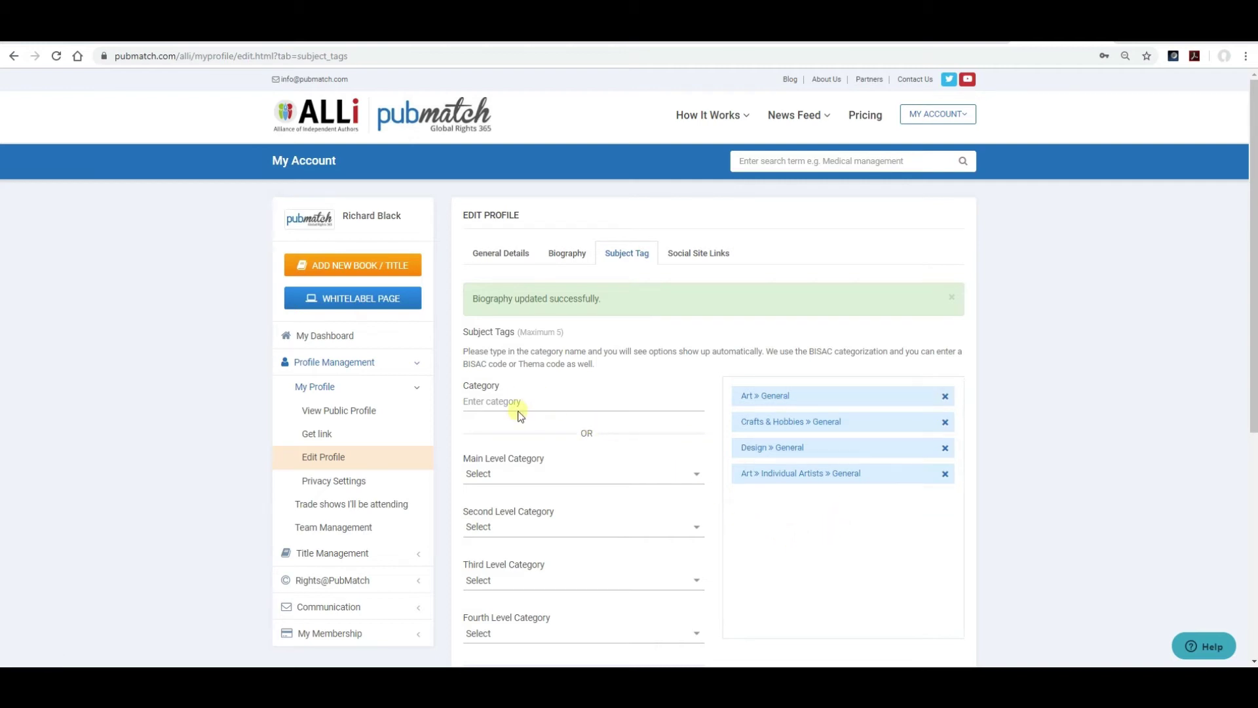
click(694, 476)
scroll(562, 439, down, 1)
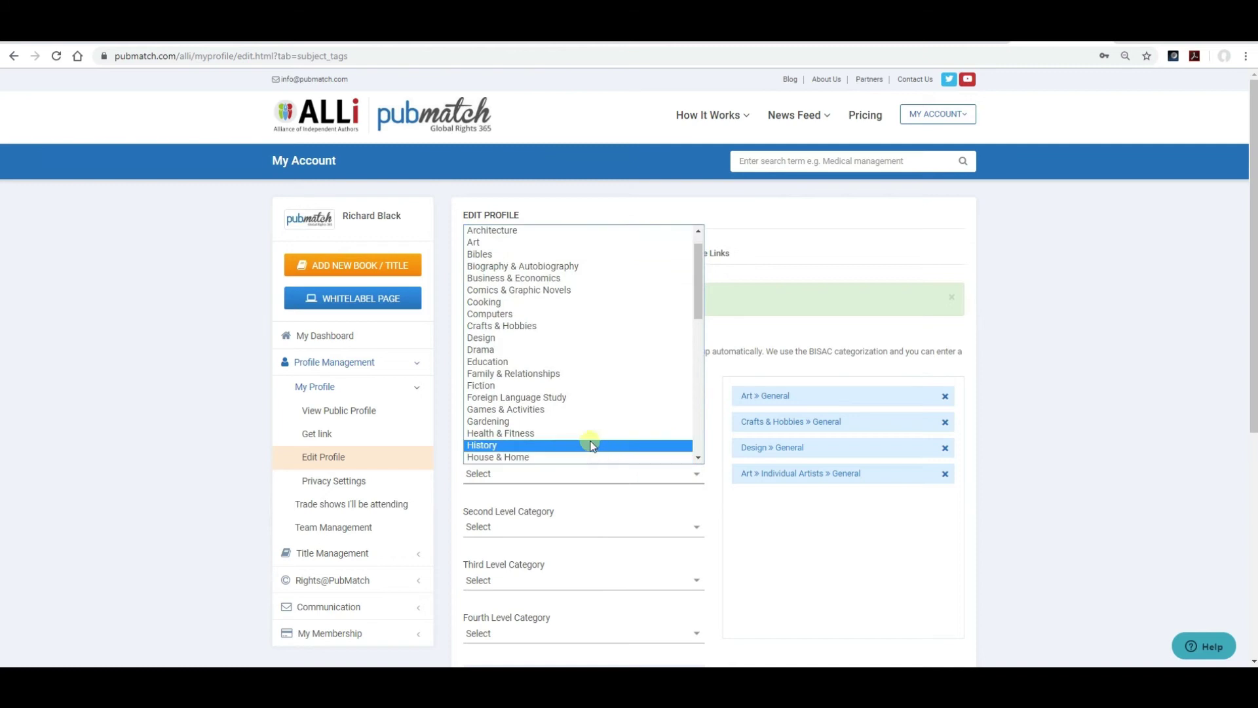
click(564, 443)
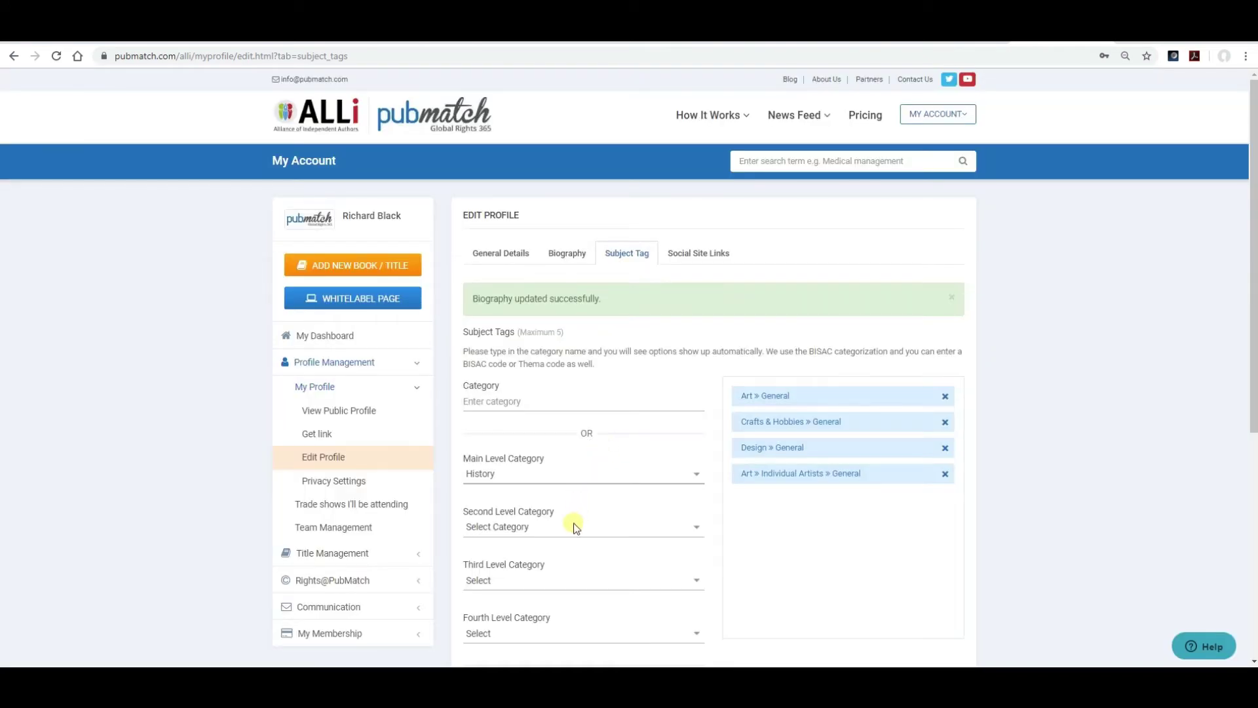
click(696, 530)
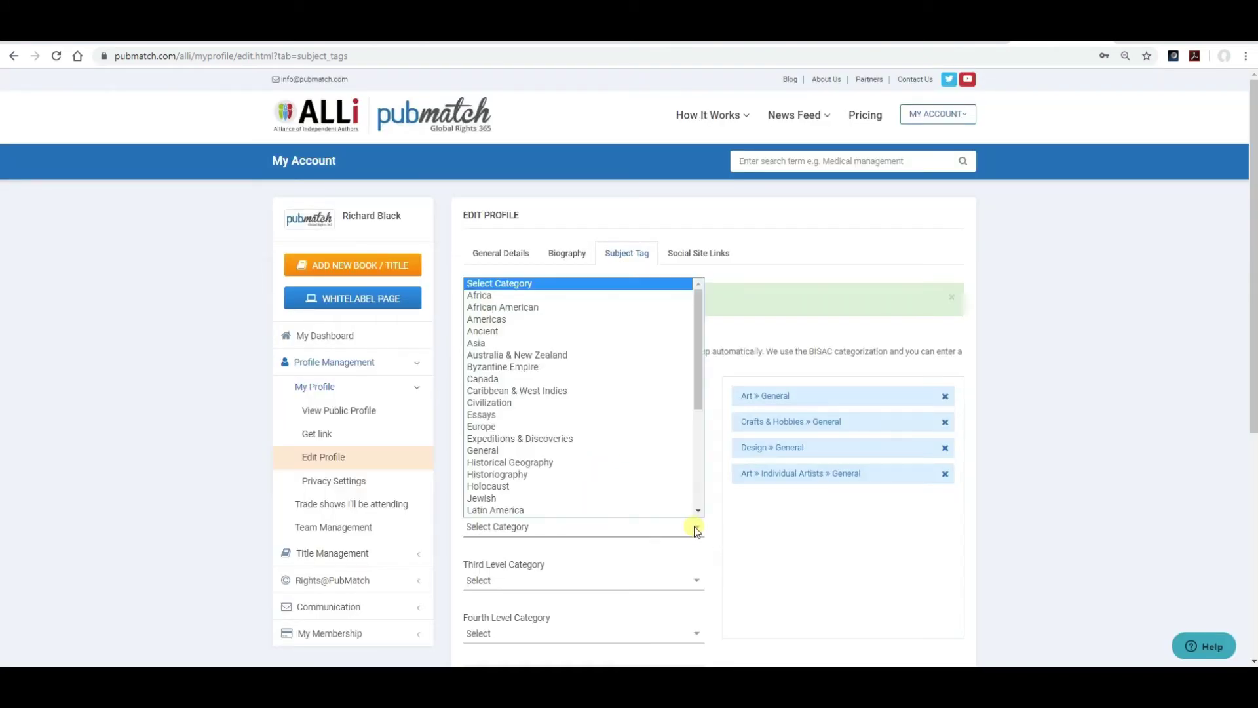
scroll(660, 517, down, 1)
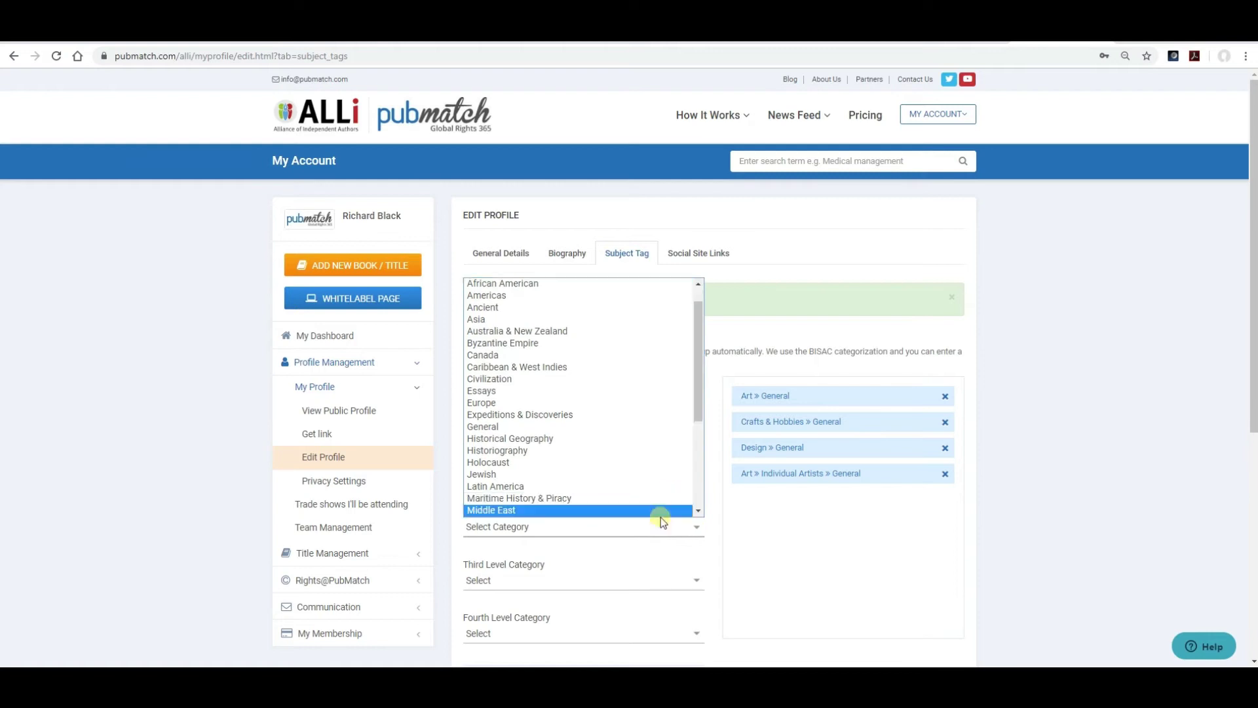
click(595, 439)
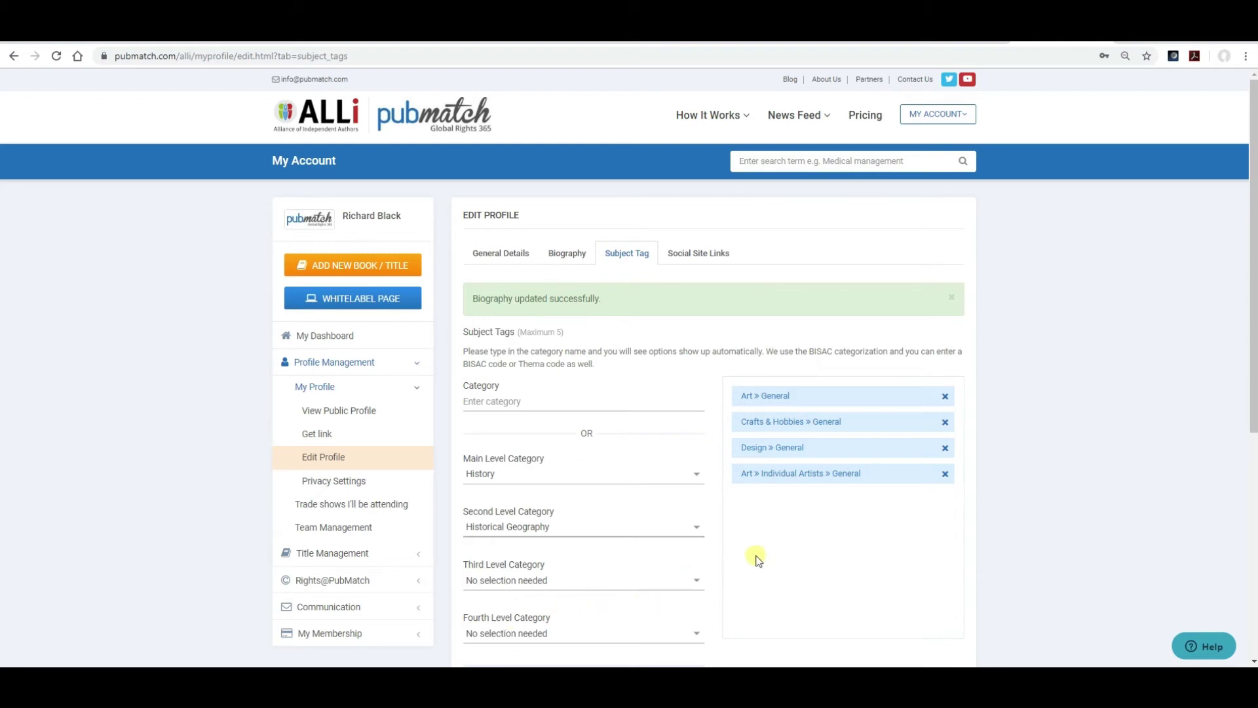
scroll(759, 559, down, 3)
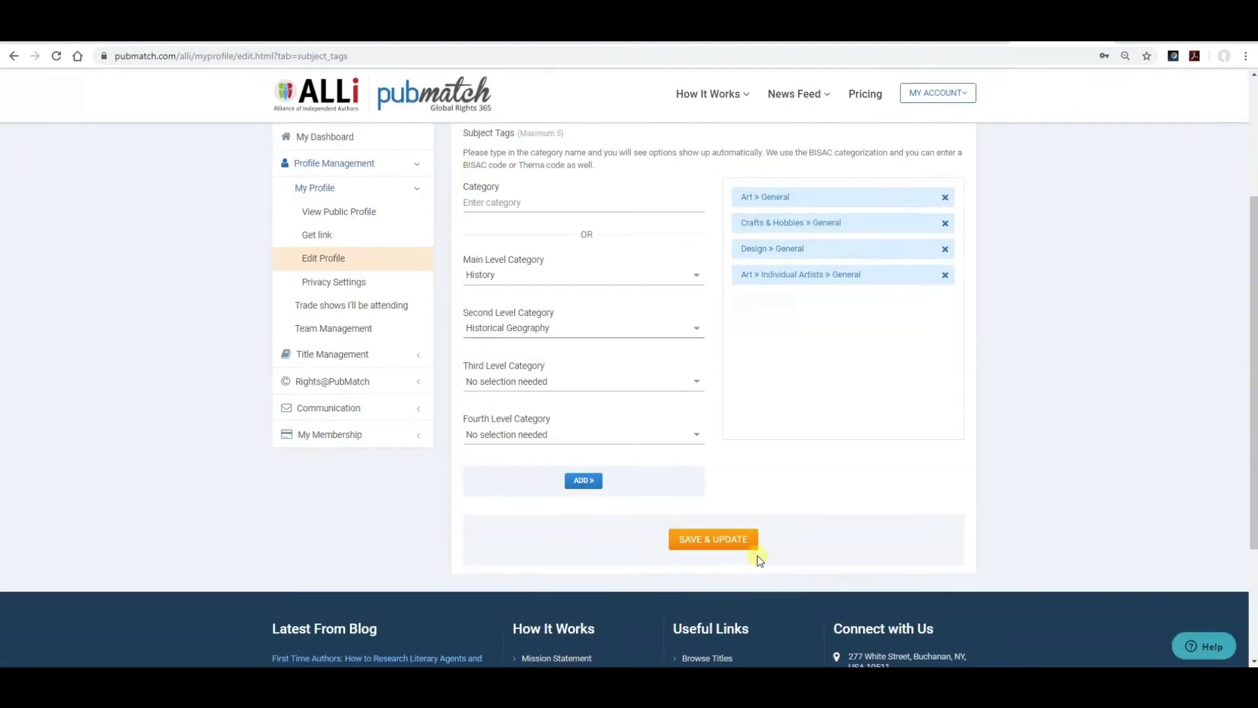
click(585, 482)
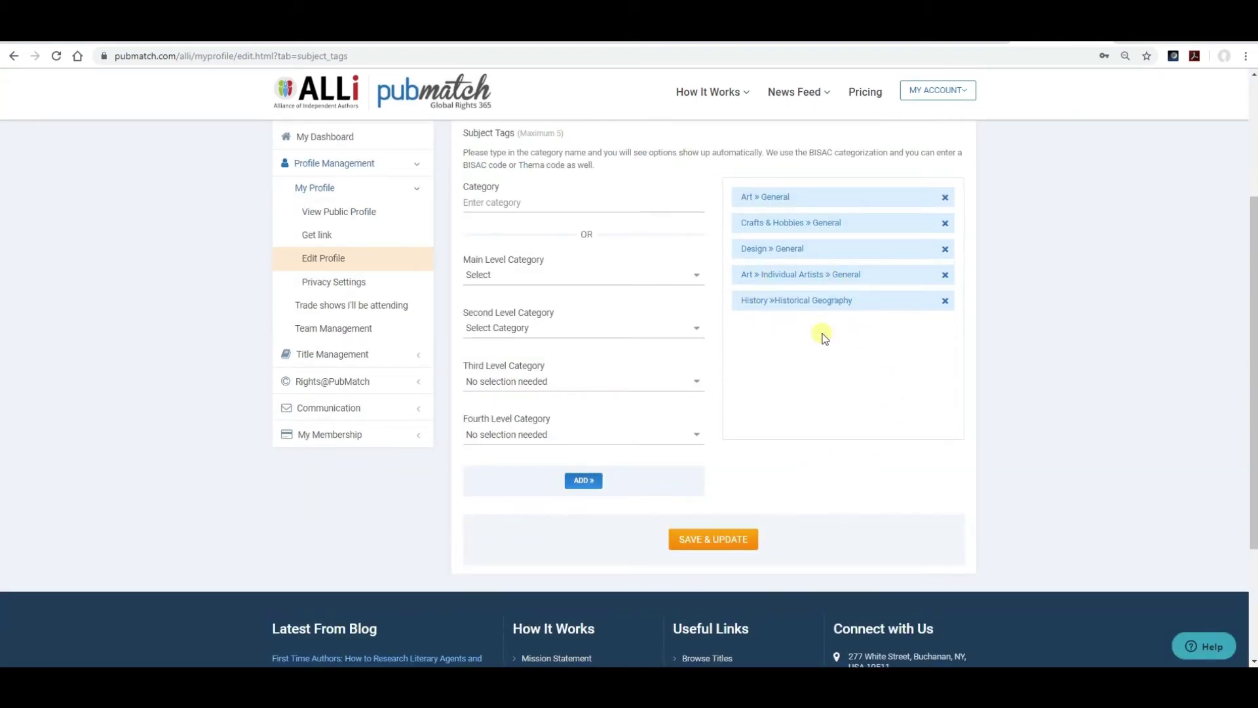
Save the updated subject tags, then save the Social Site Links tab unchanged.
click(716, 538)
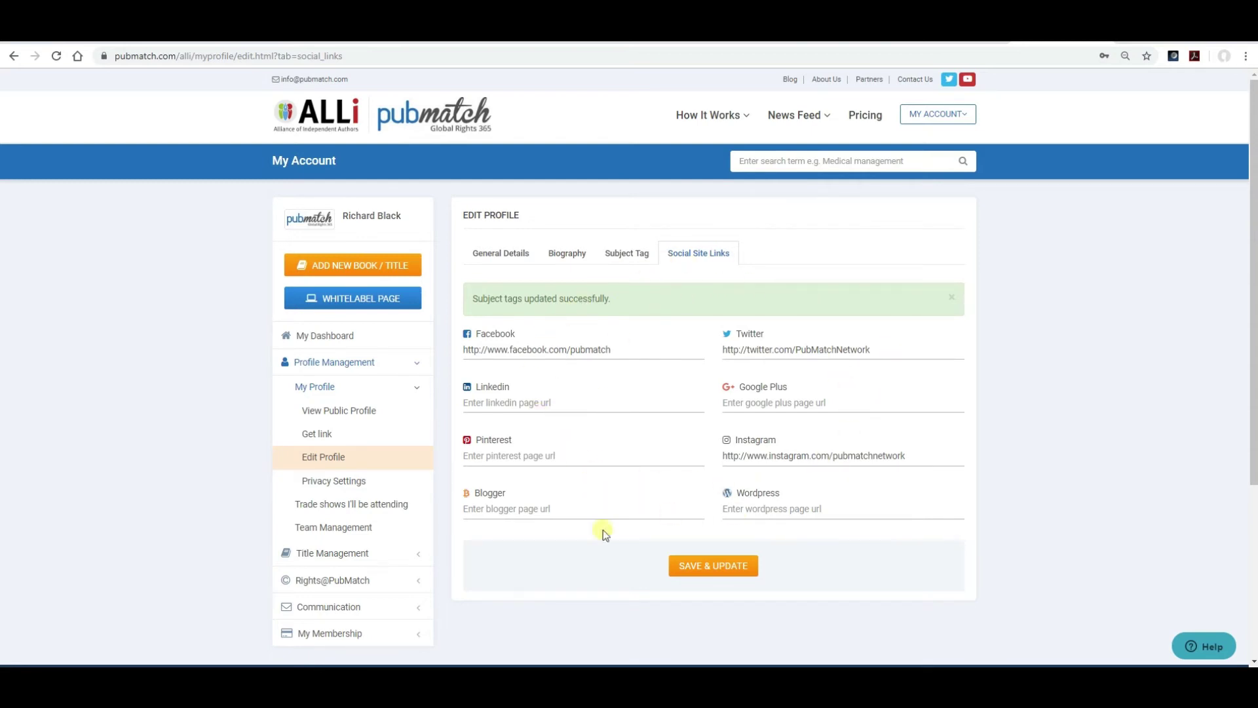
click(710, 569)
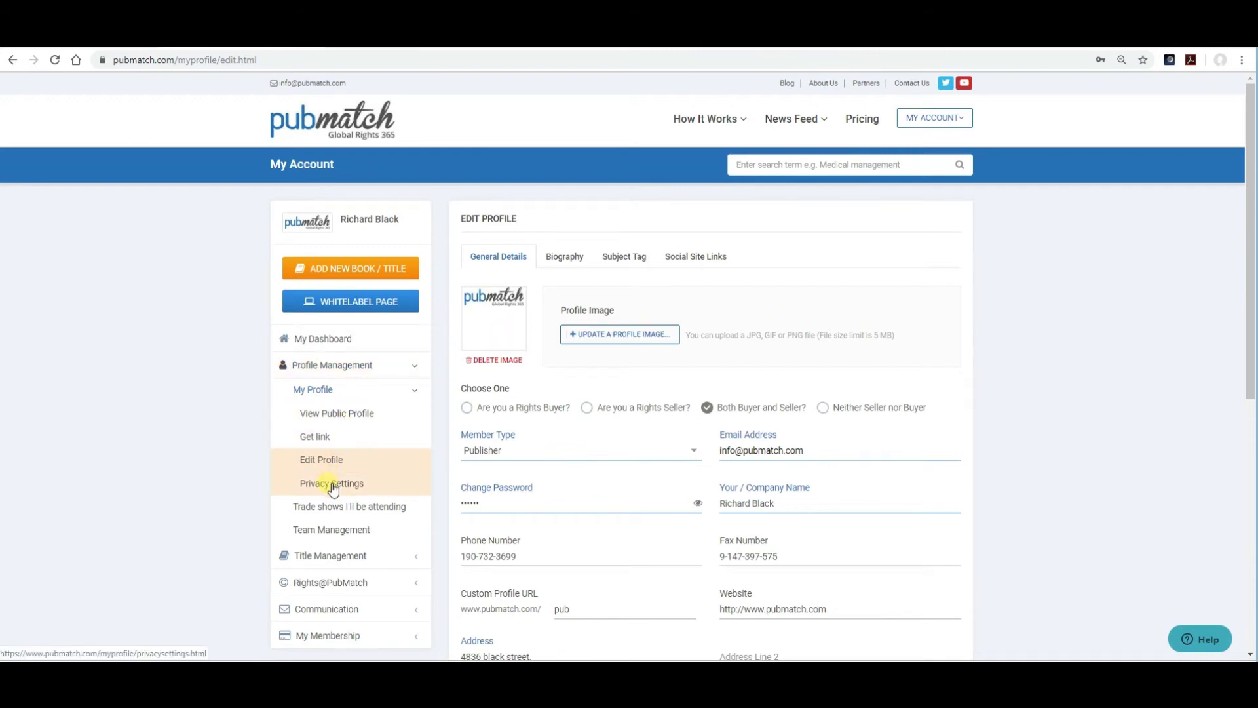
Restrict profile visibility to PubMatch members only, toggling Agents / Agency and Authors off and on.
click(355, 485)
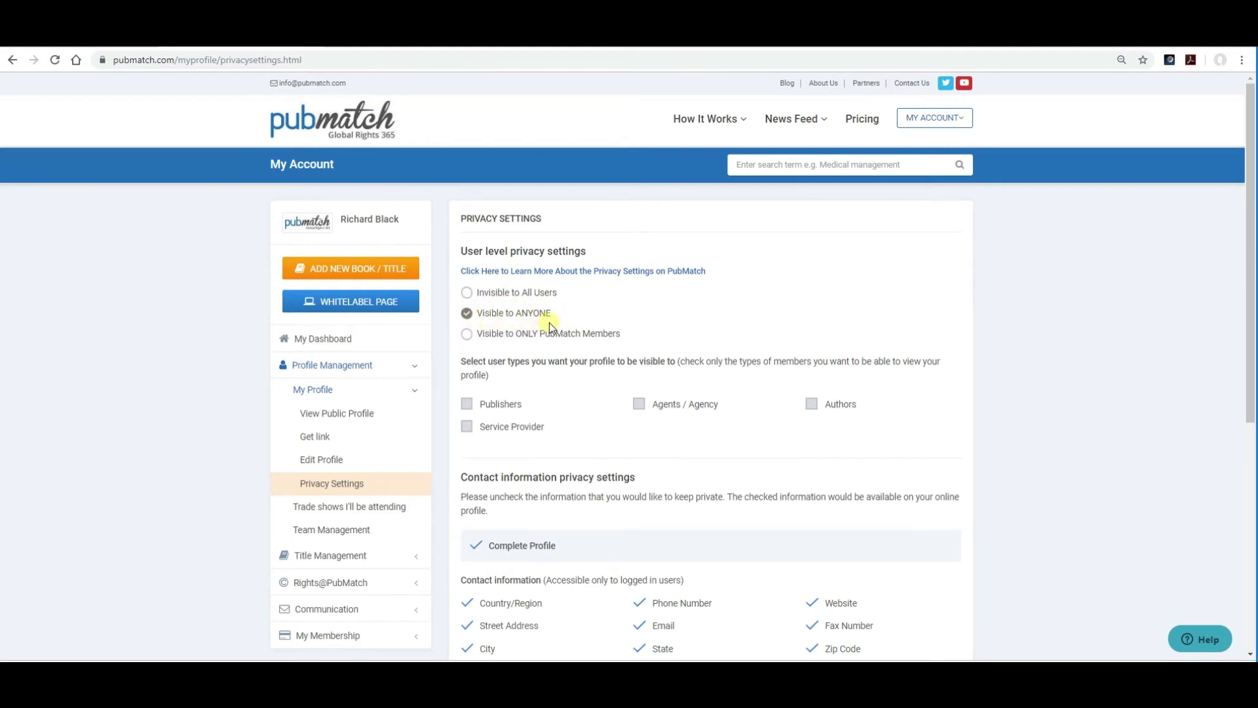
click(468, 334)
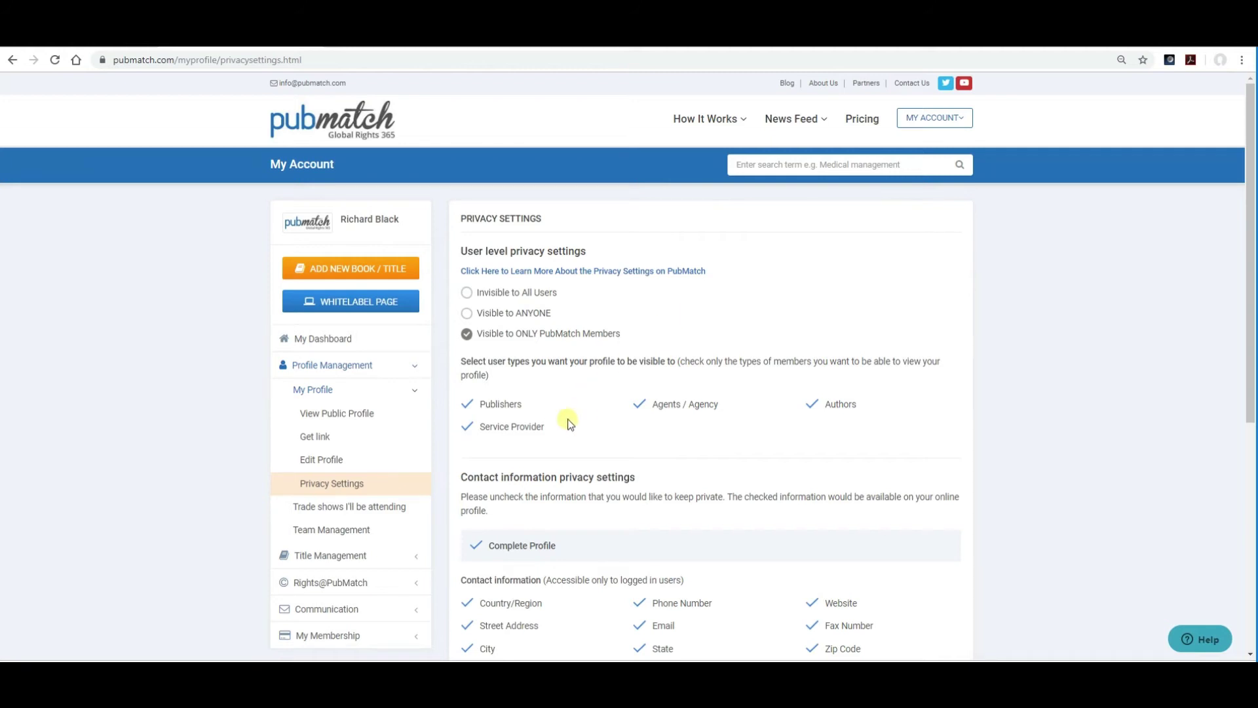
click(641, 404)
click(641, 404)
click(812, 407)
click(814, 407)
Set the profile Visible to ANYONE, keep Email and Profile Image shown, and save.
click(467, 314)
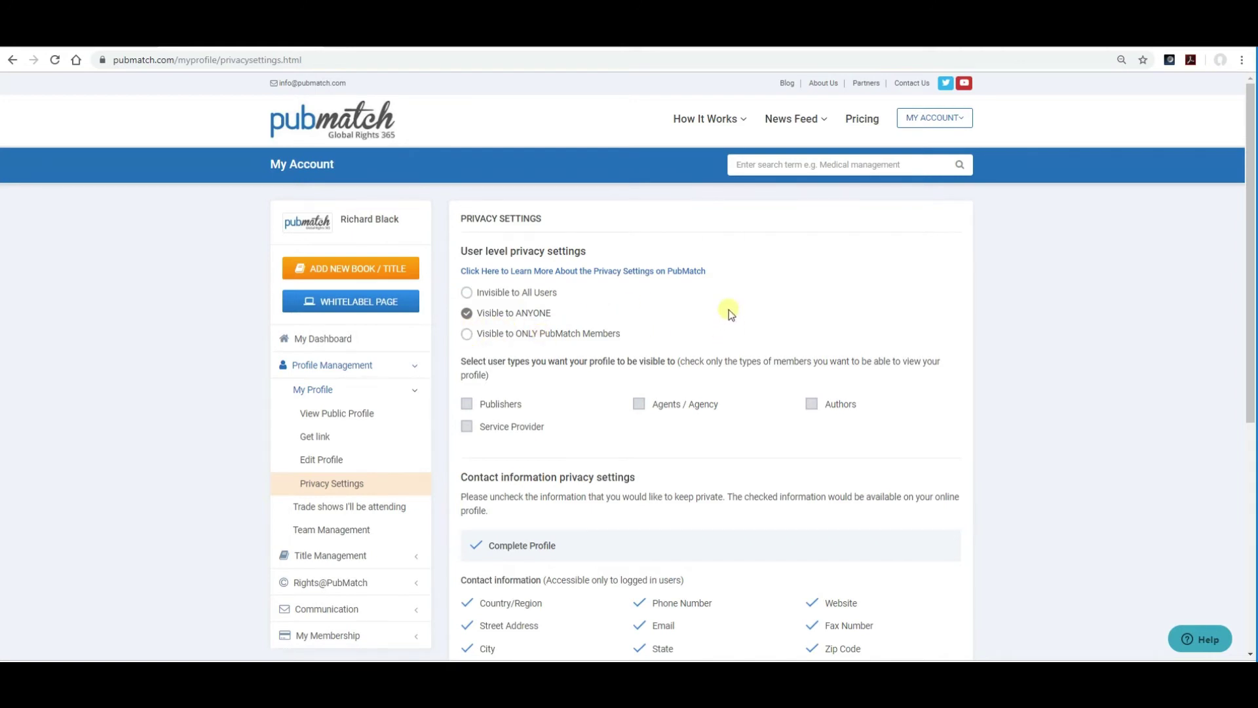
scroll(730, 313, down, 2)
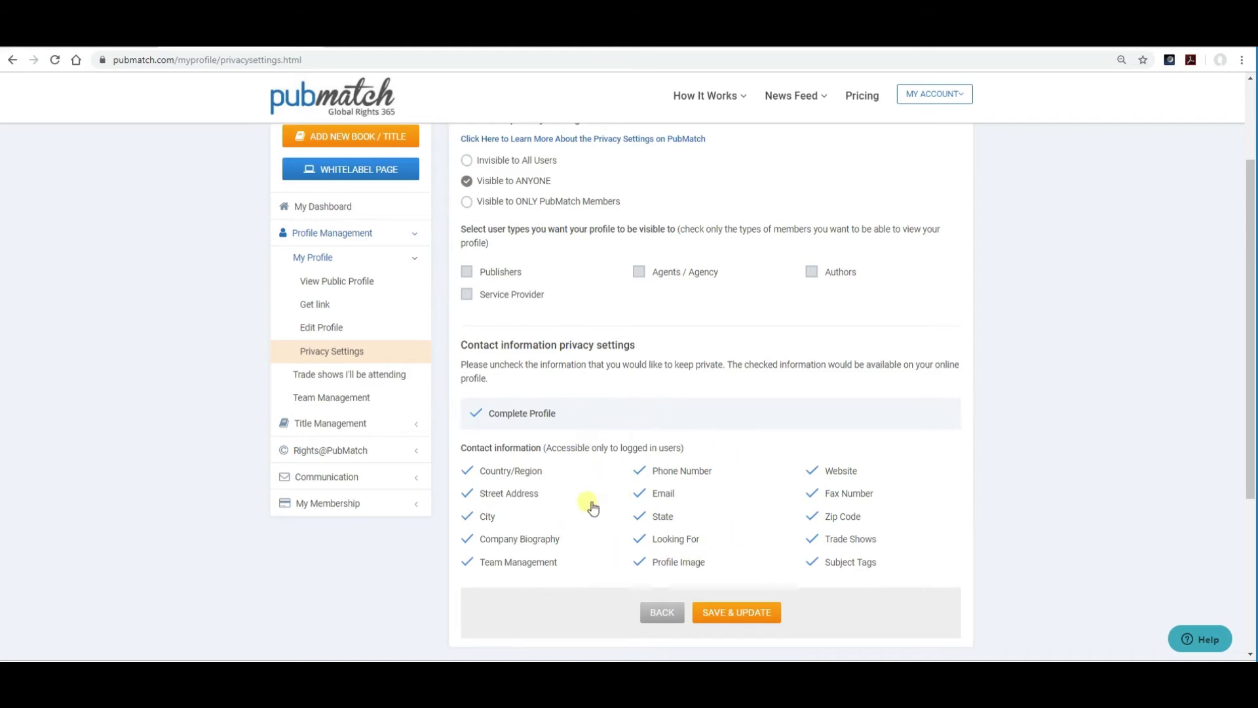
click(641, 494)
click(640, 494)
click(639, 563)
click(640, 565)
click(732, 621)
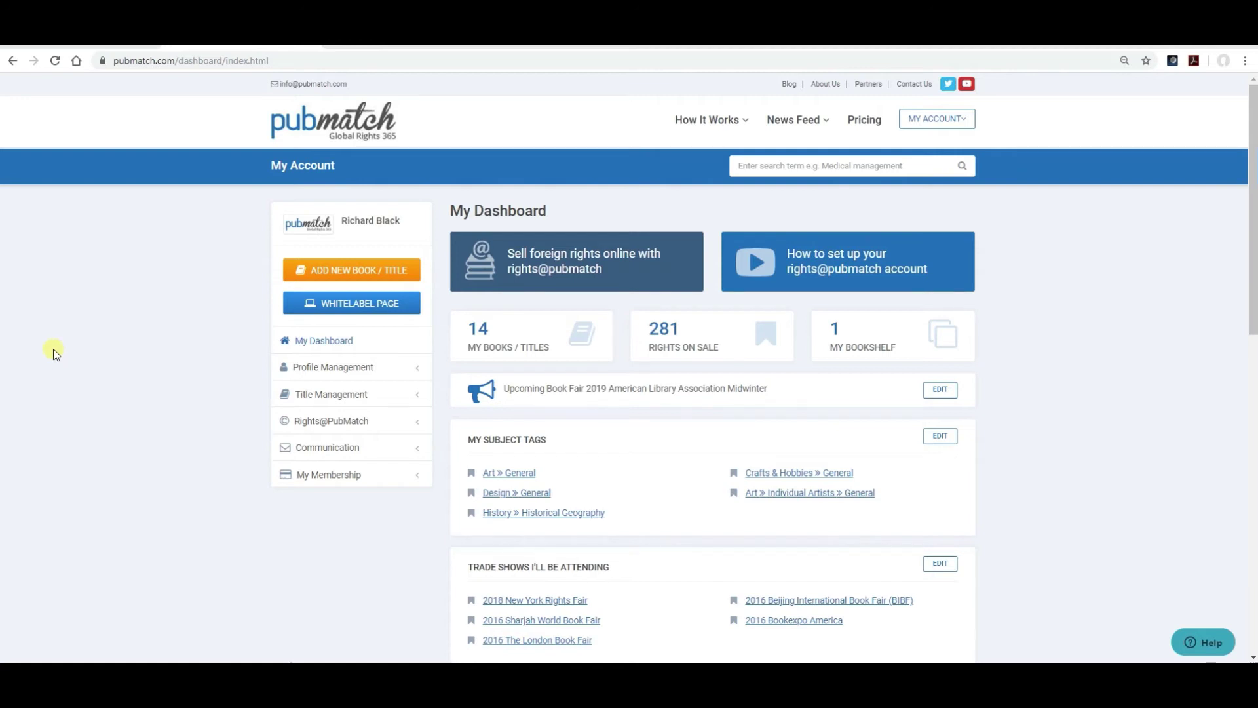
Begin the Rights@PubMatch setup and scroll through its contact details and contract terms form.
click(365, 429)
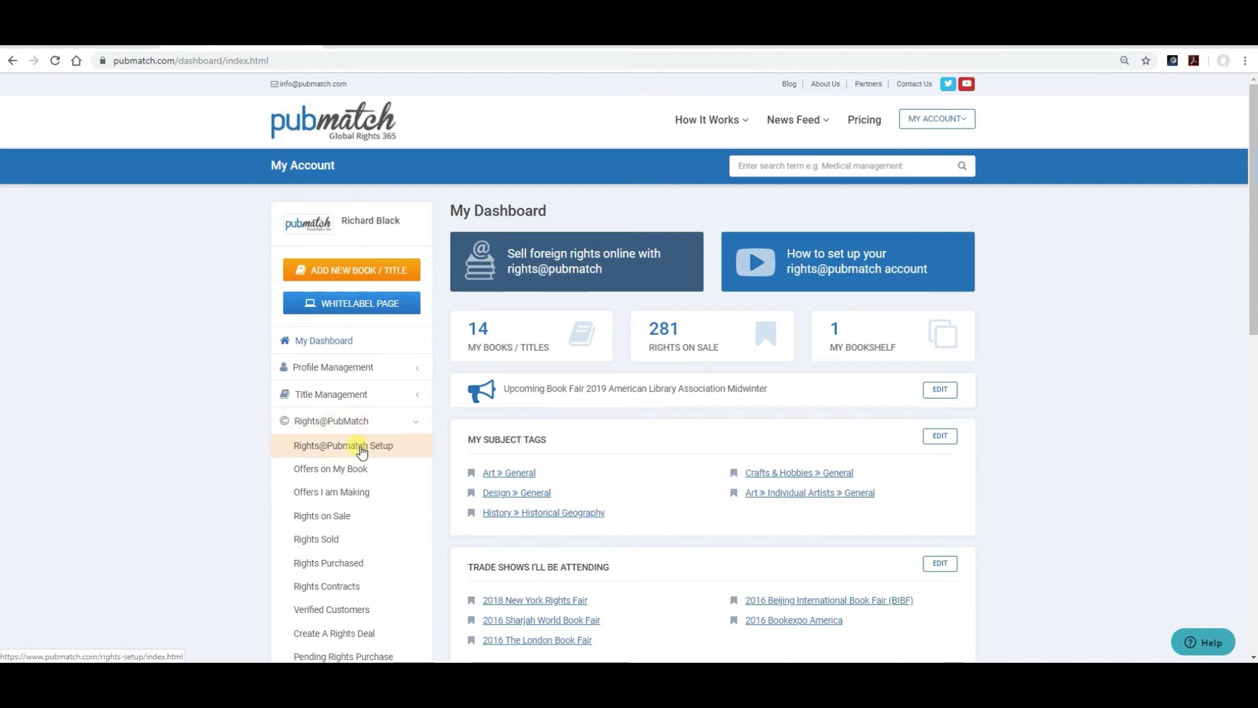
click(361, 451)
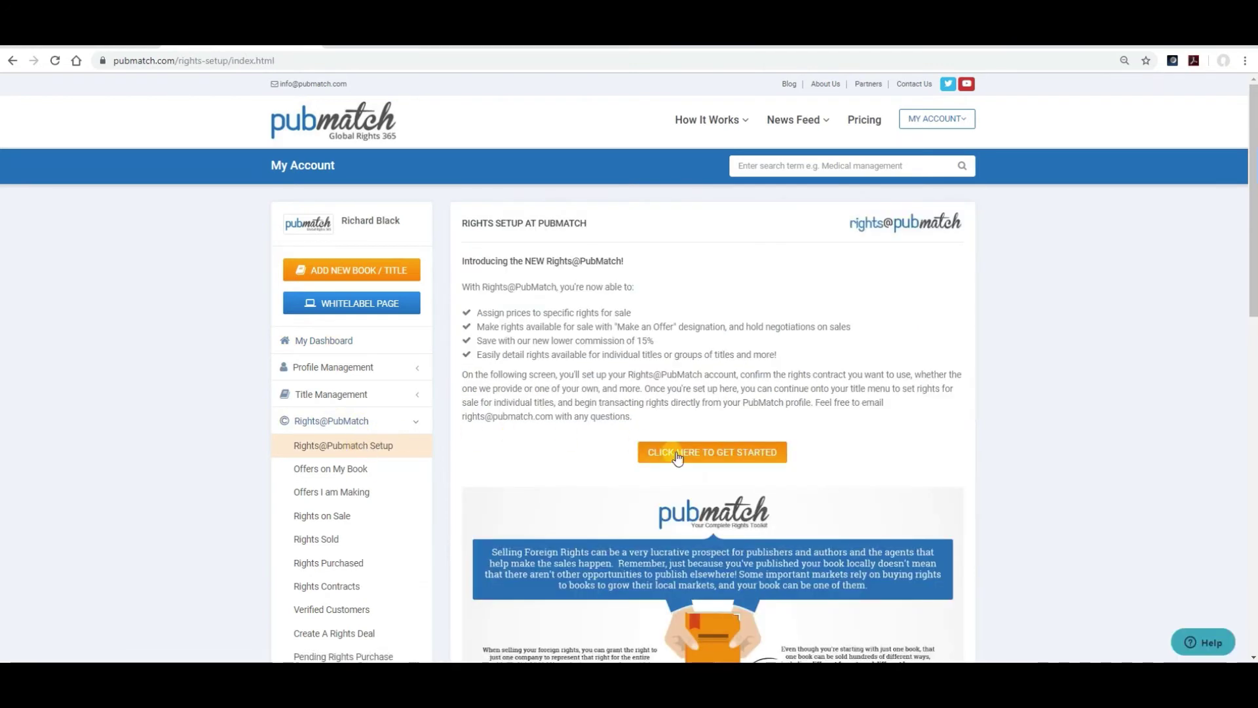
click(713, 452)
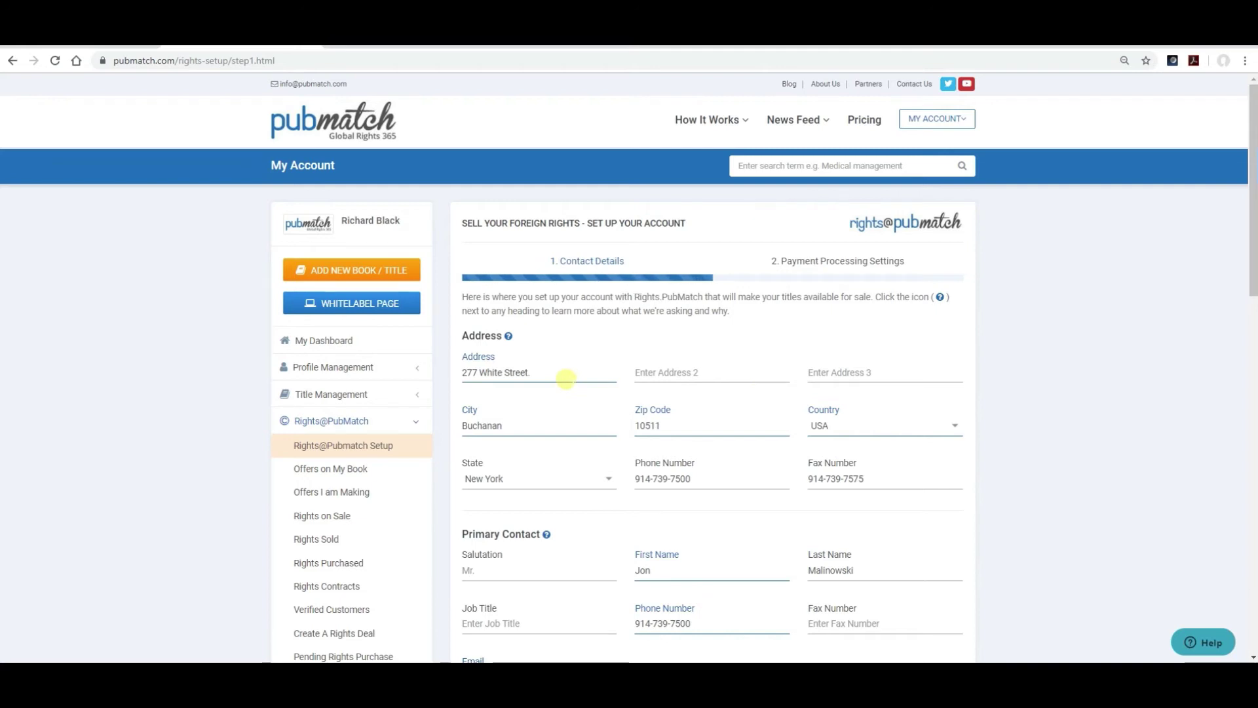
scroll(585, 409, down, 3)
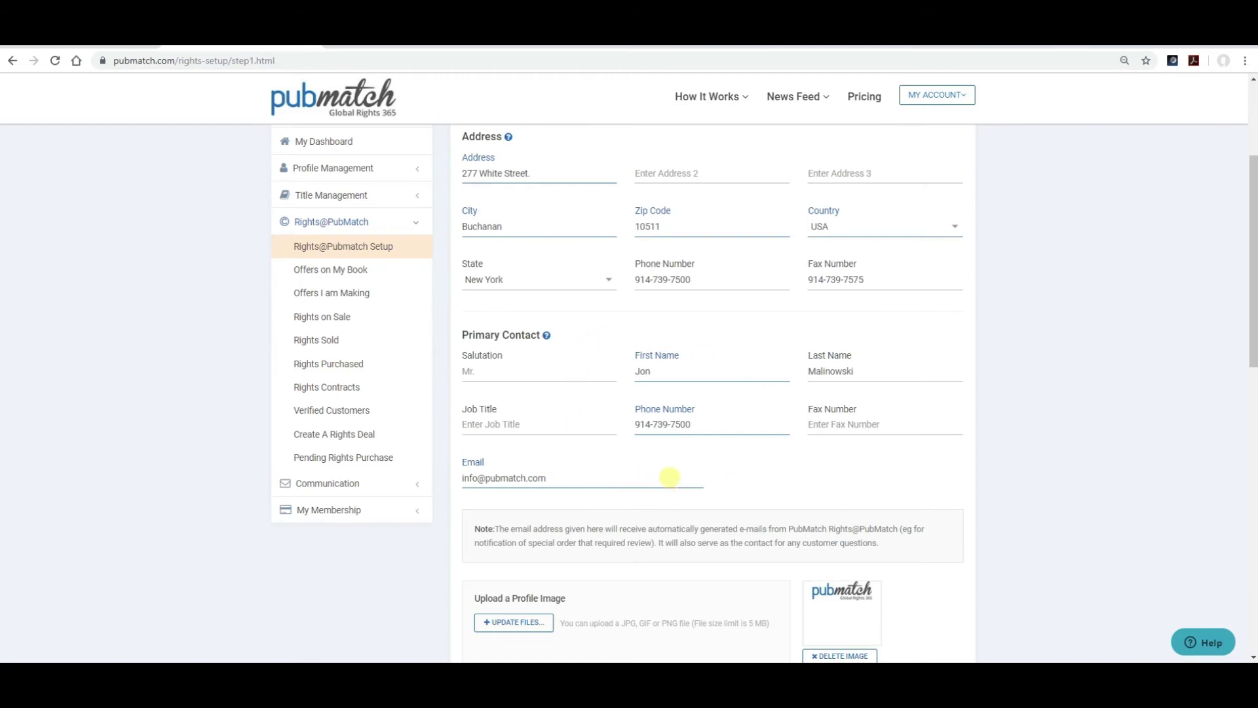
scroll(670, 477, down, 3)
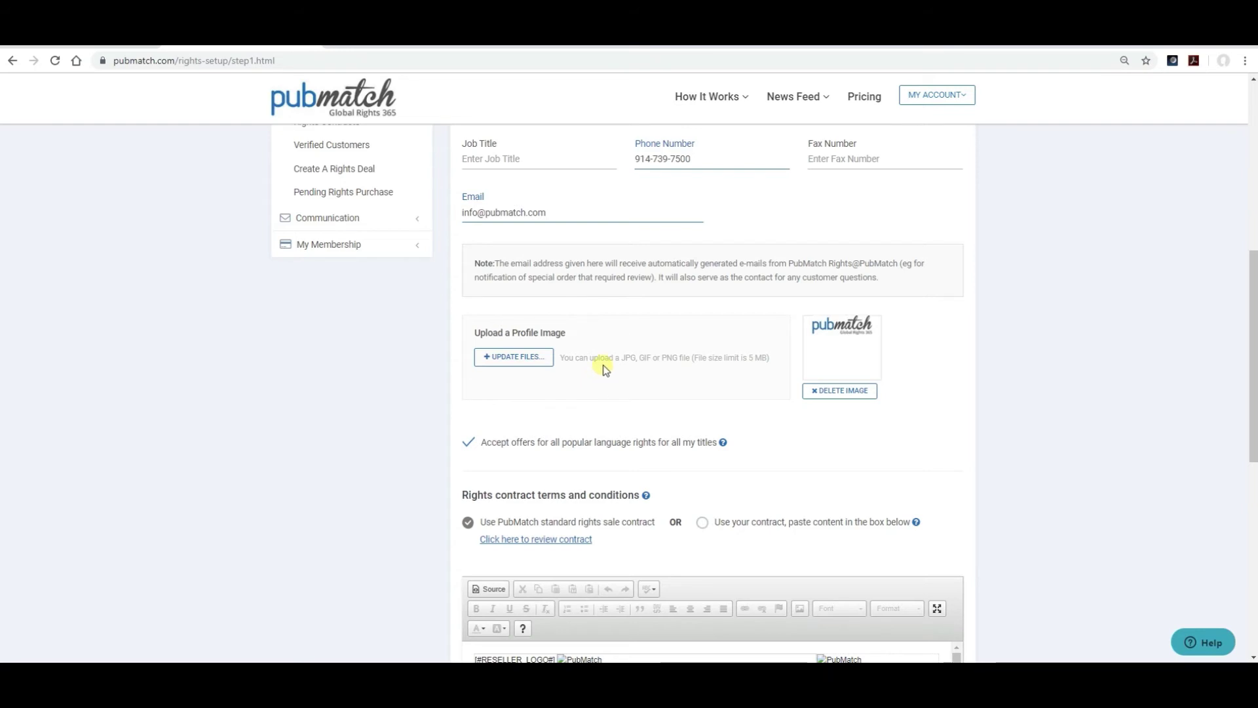
scroll(603, 368, down, 2)
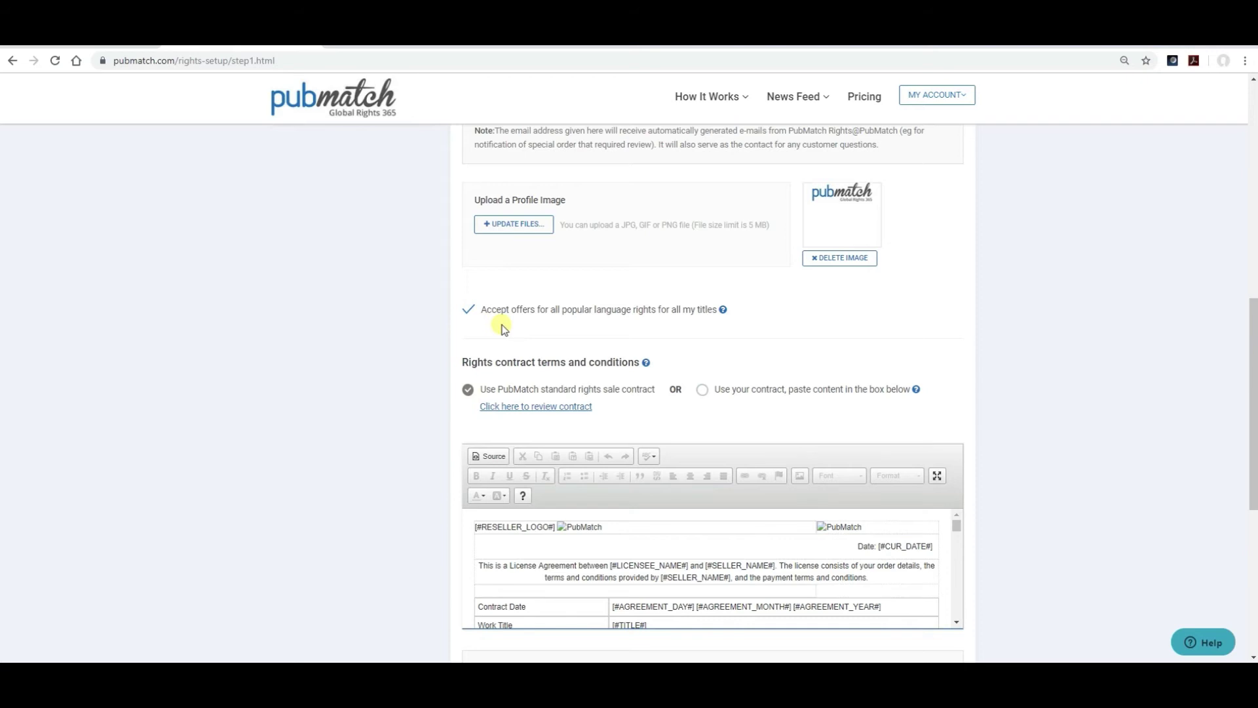
scroll(502, 328, down, 2)
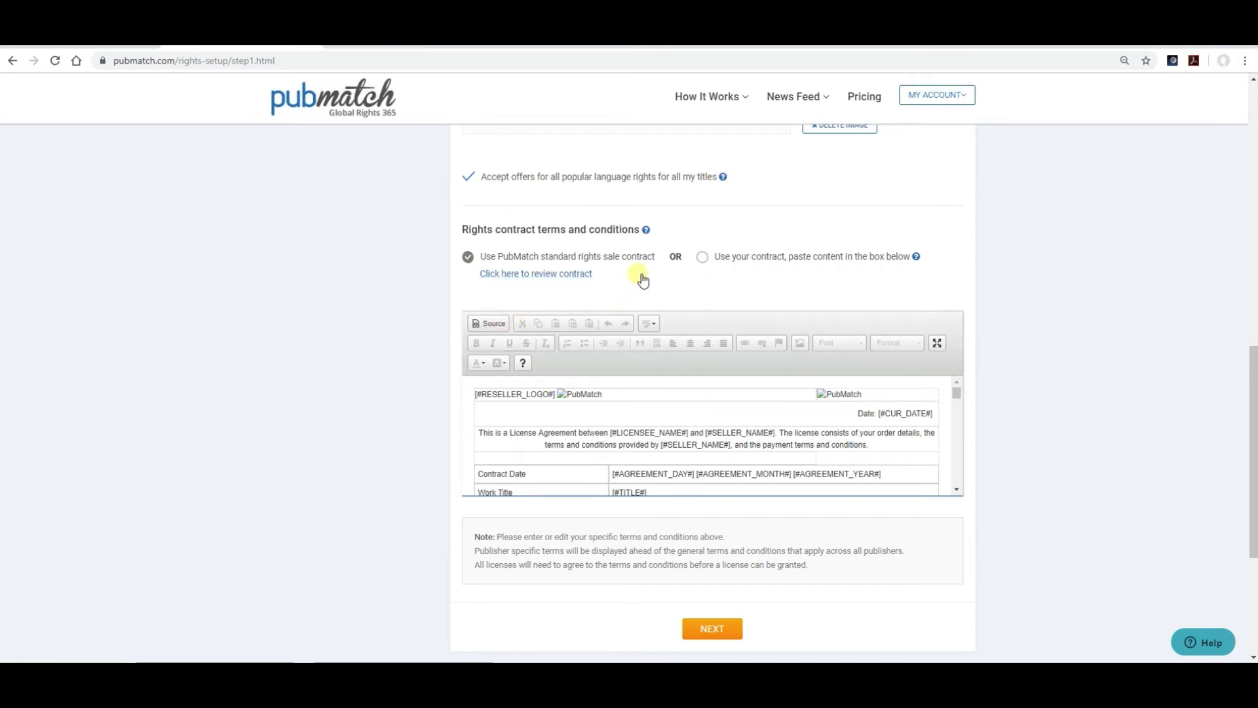
click(557, 274)
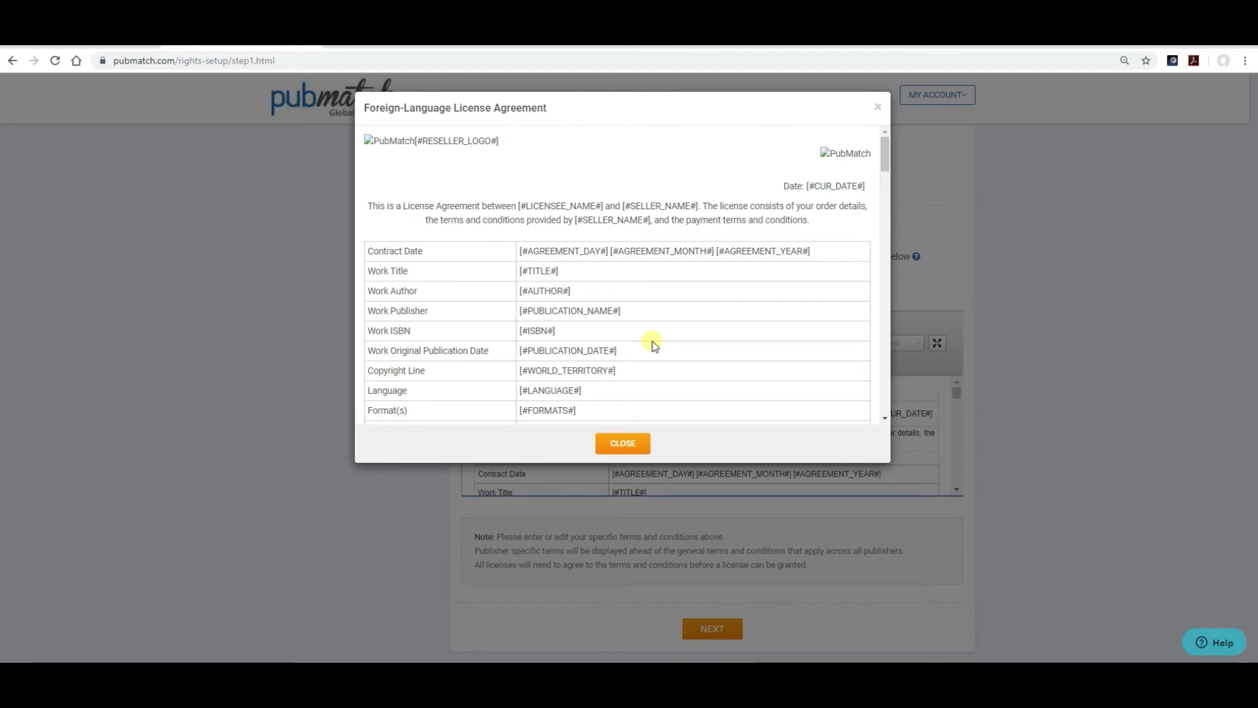
scroll(652, 346, down, 6)
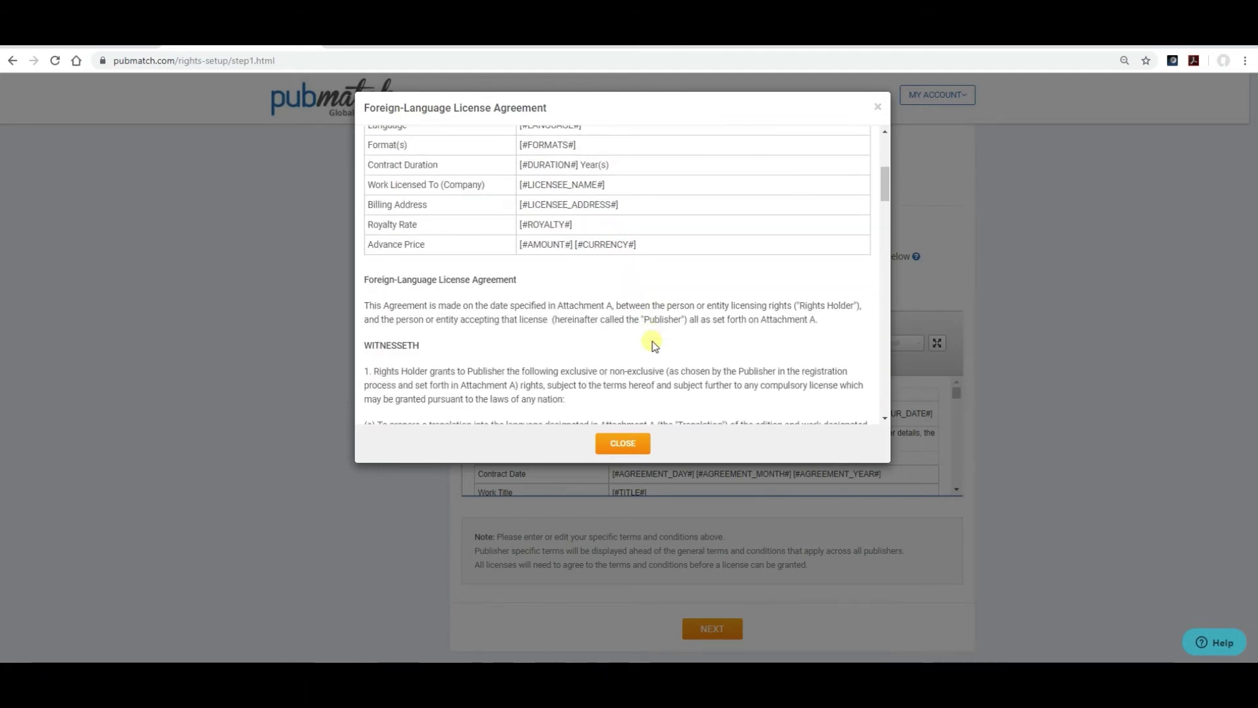
scroll(652, 345, down, 8)
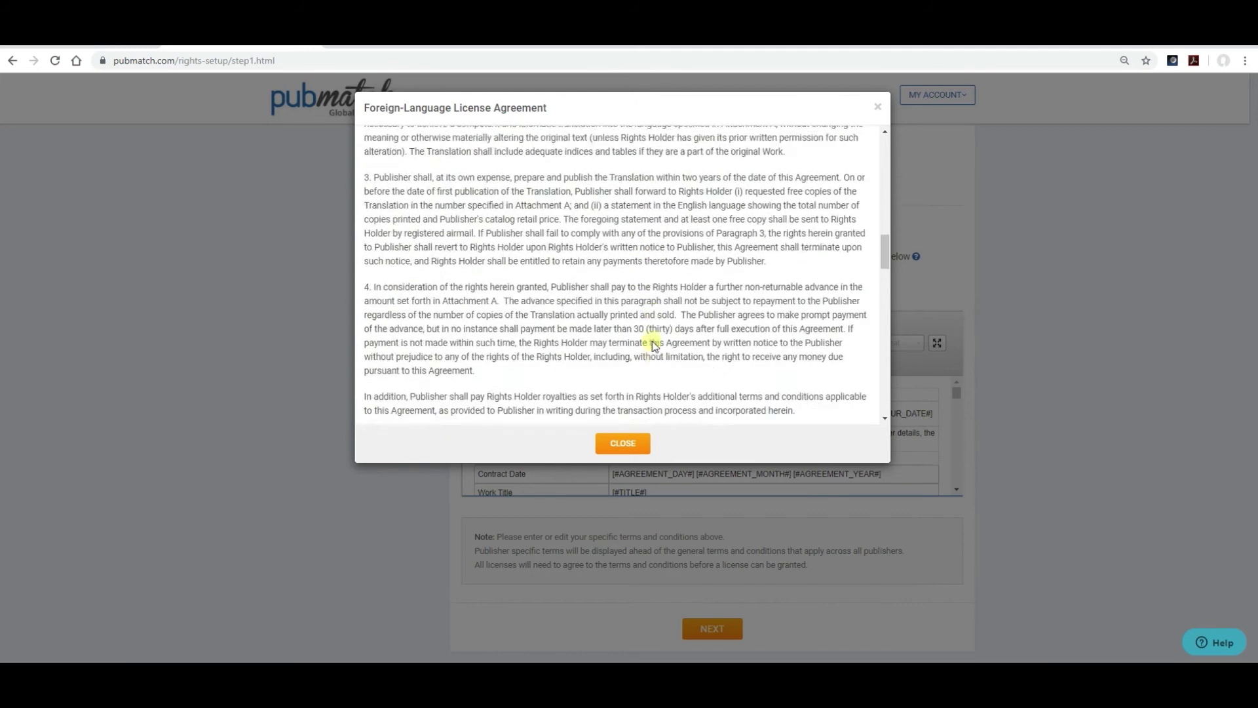
scroll(652, 345, down, 8)
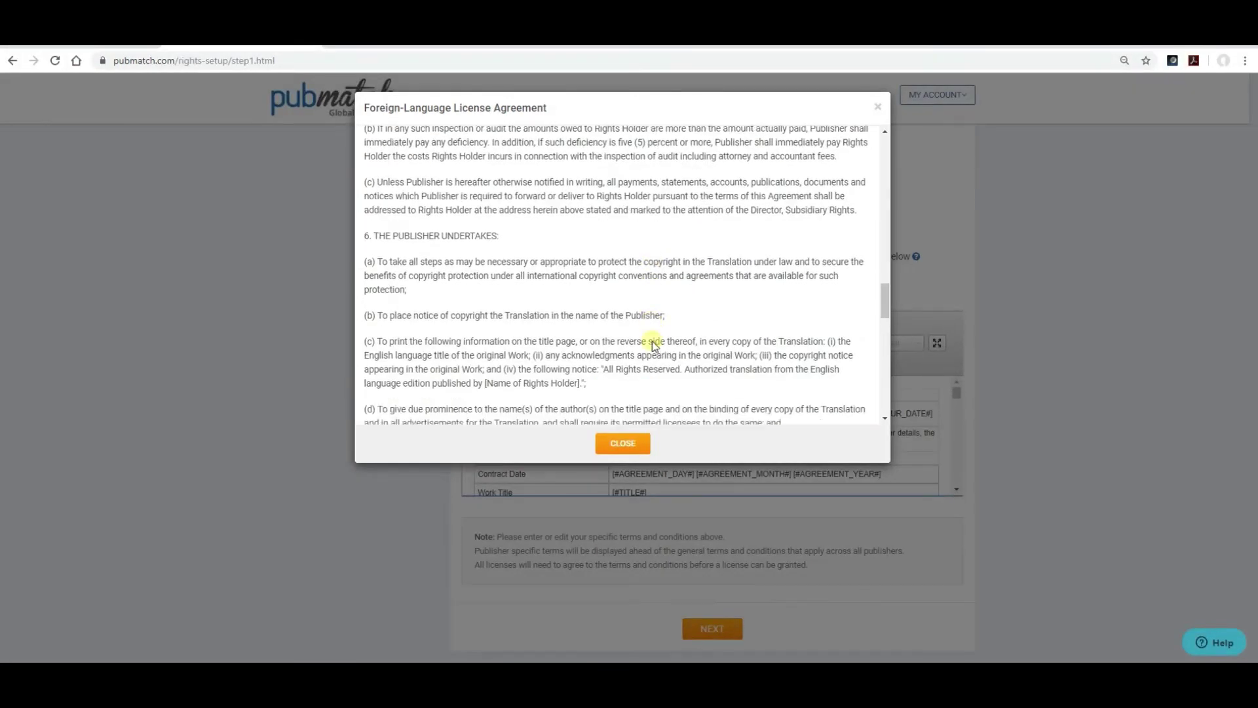
scroll(652, 345, down, 8)
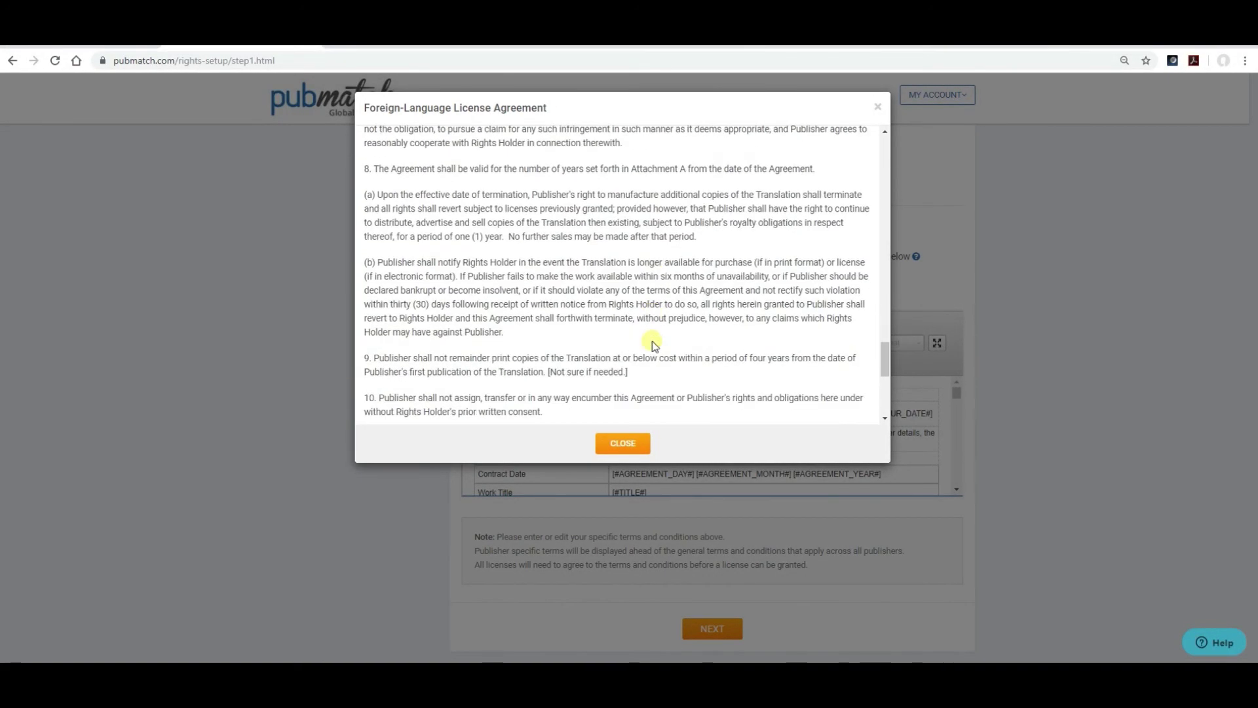
scroll(652, 345, down, 3)
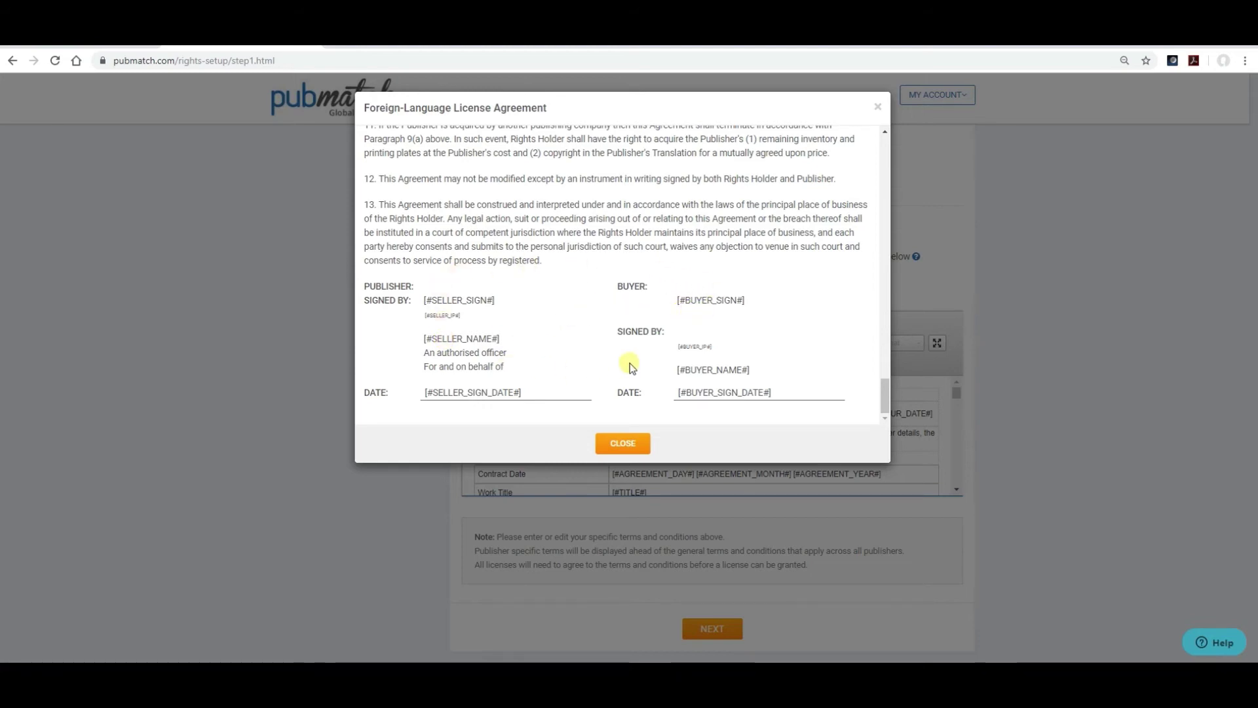
click(628, 445)
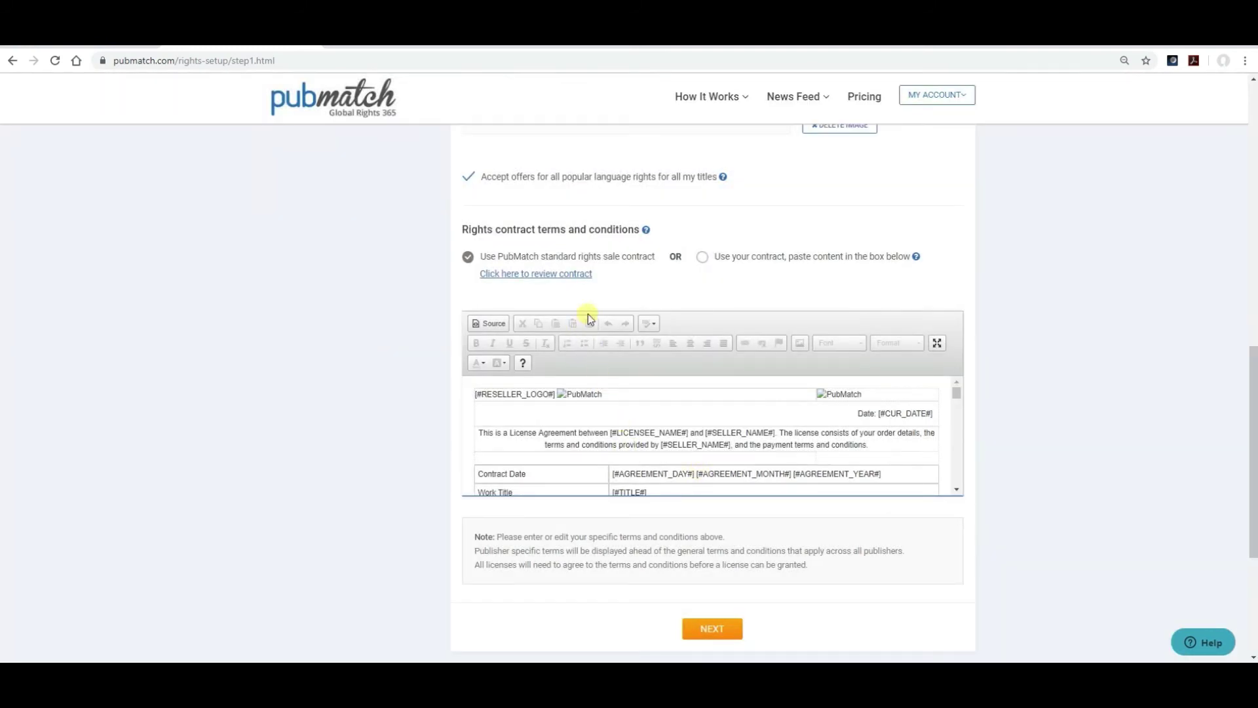
Keep the PubMatch standard rights sale contract selected and submit the contract terms.
click(702, 257)
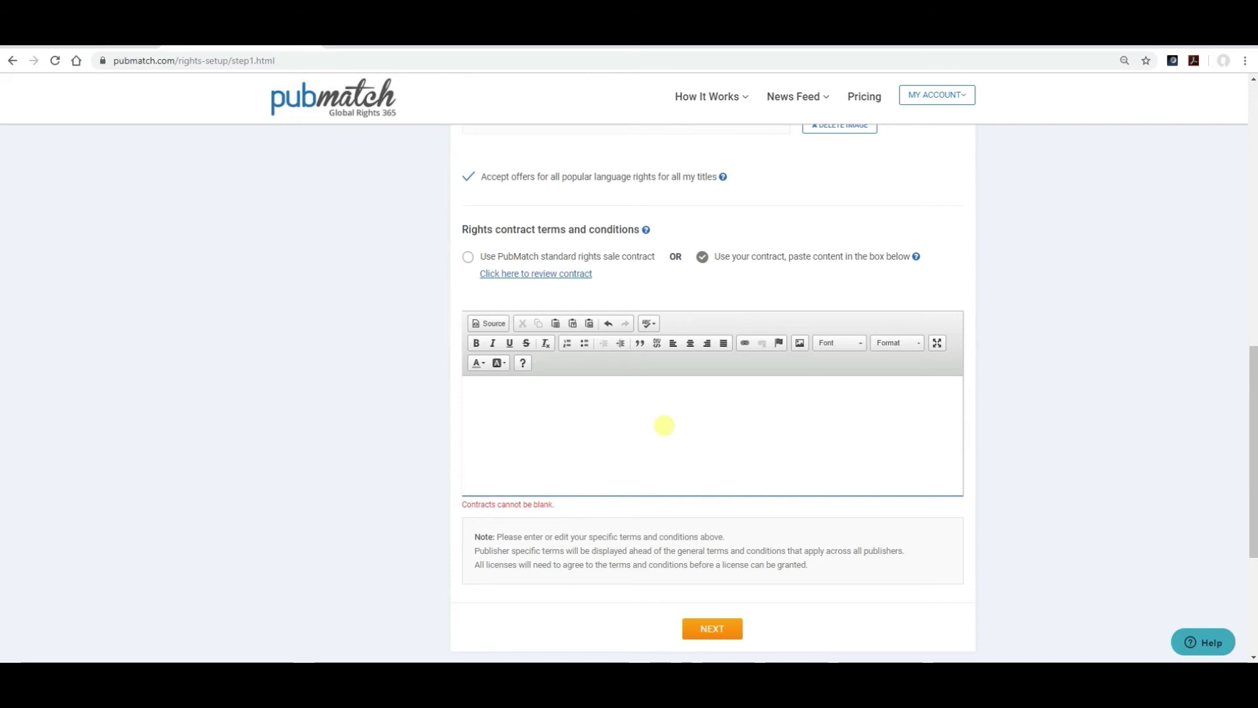
click(468, 257)
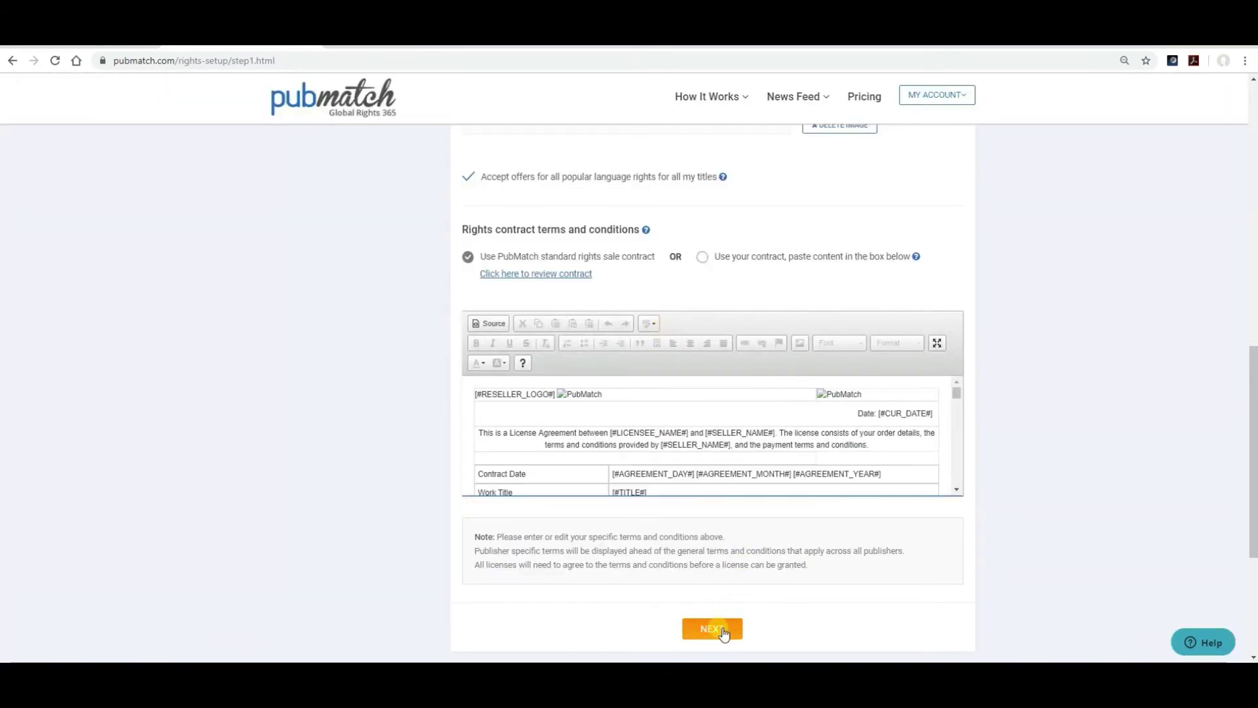
click(711, 629)
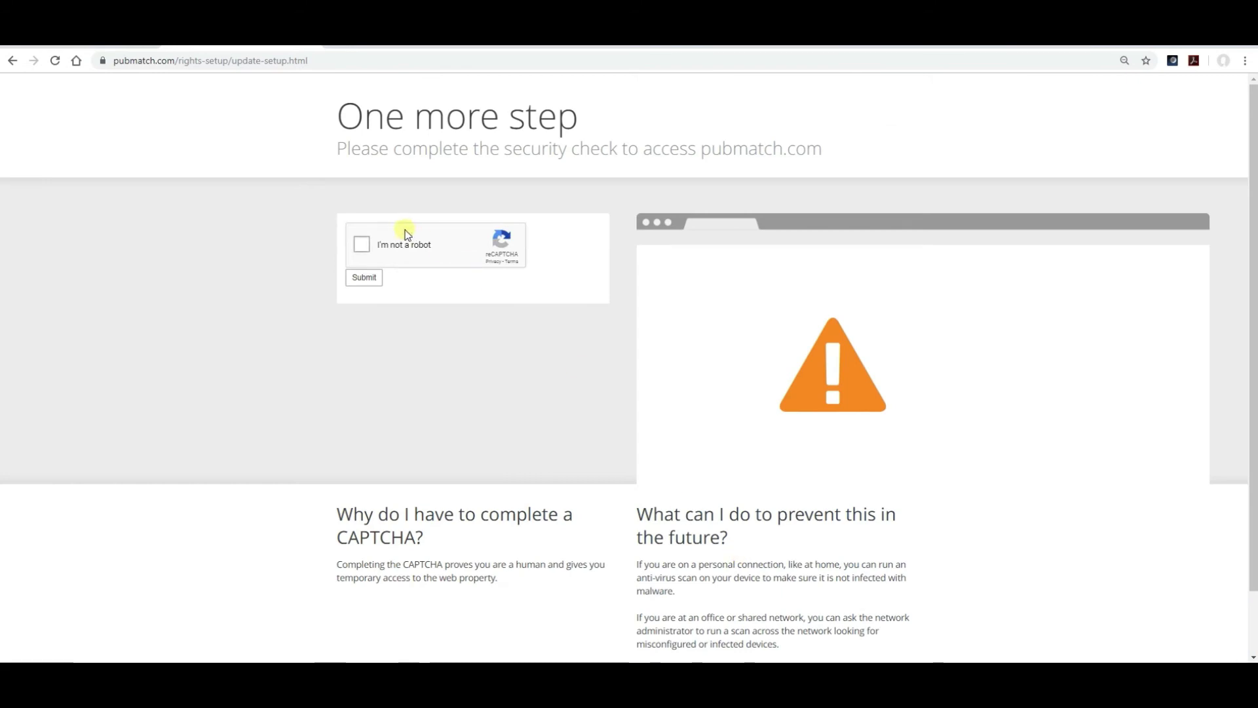
Pass the I'm not a robot check, keep Bank Transfer as payout method, and accept the terms.
click(362, 244)
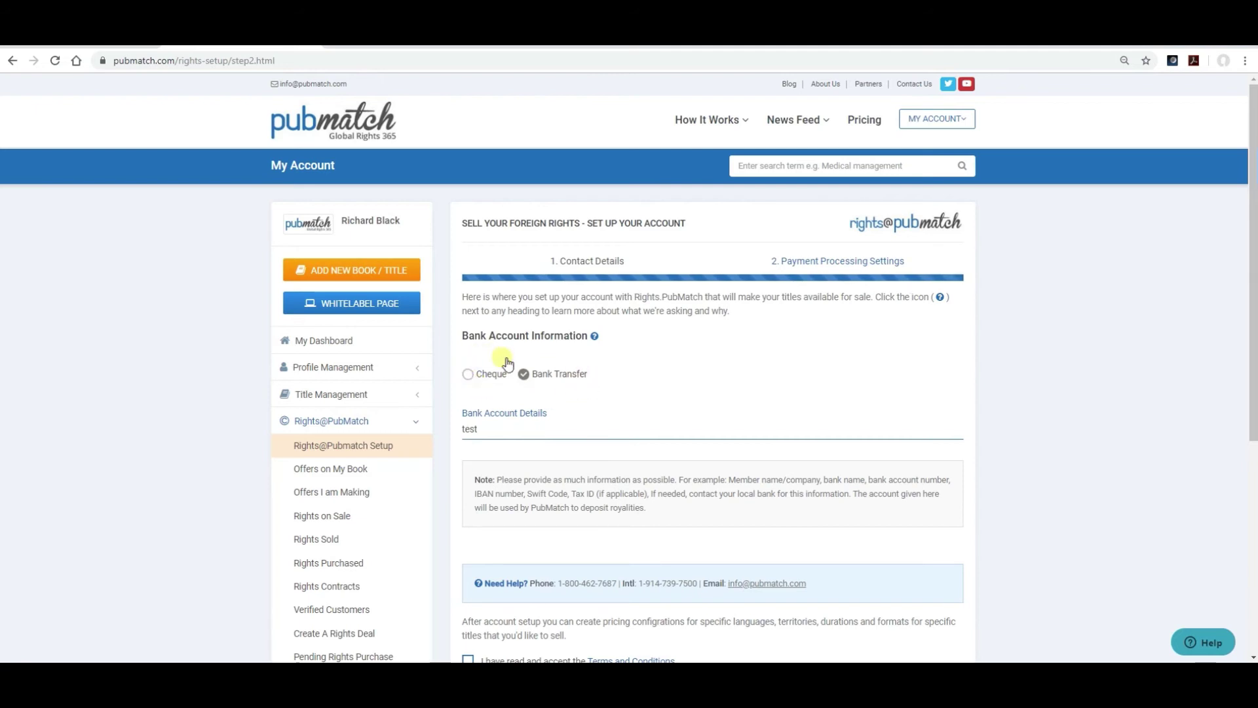
click(468, 373)
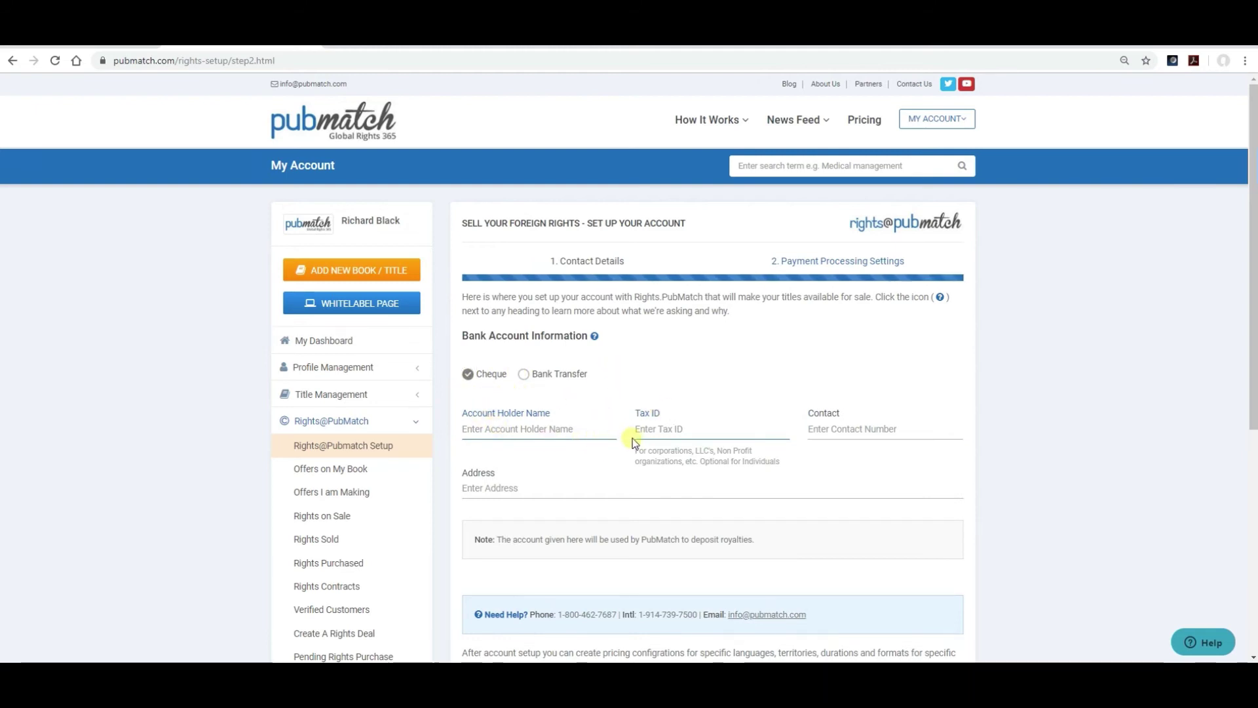
click(527, 374)
scroll(663, 357, down, 1)
scroll(662, 358, down, 2)
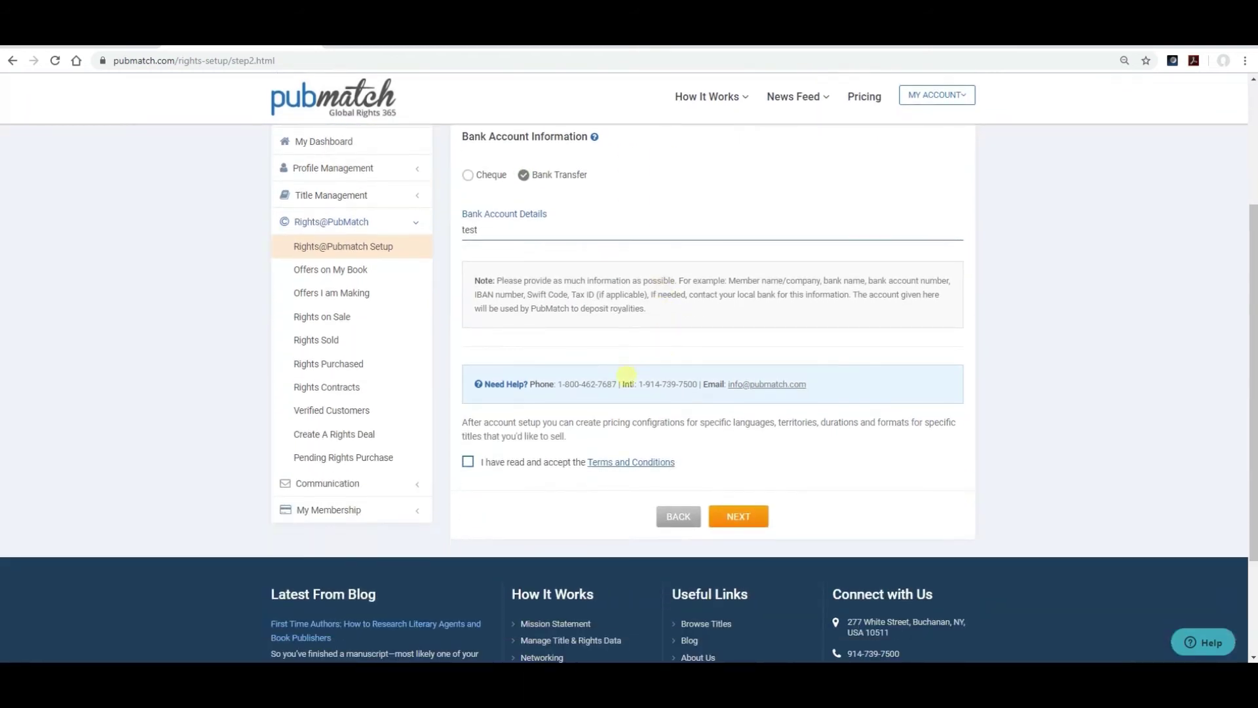
click(468, 461)
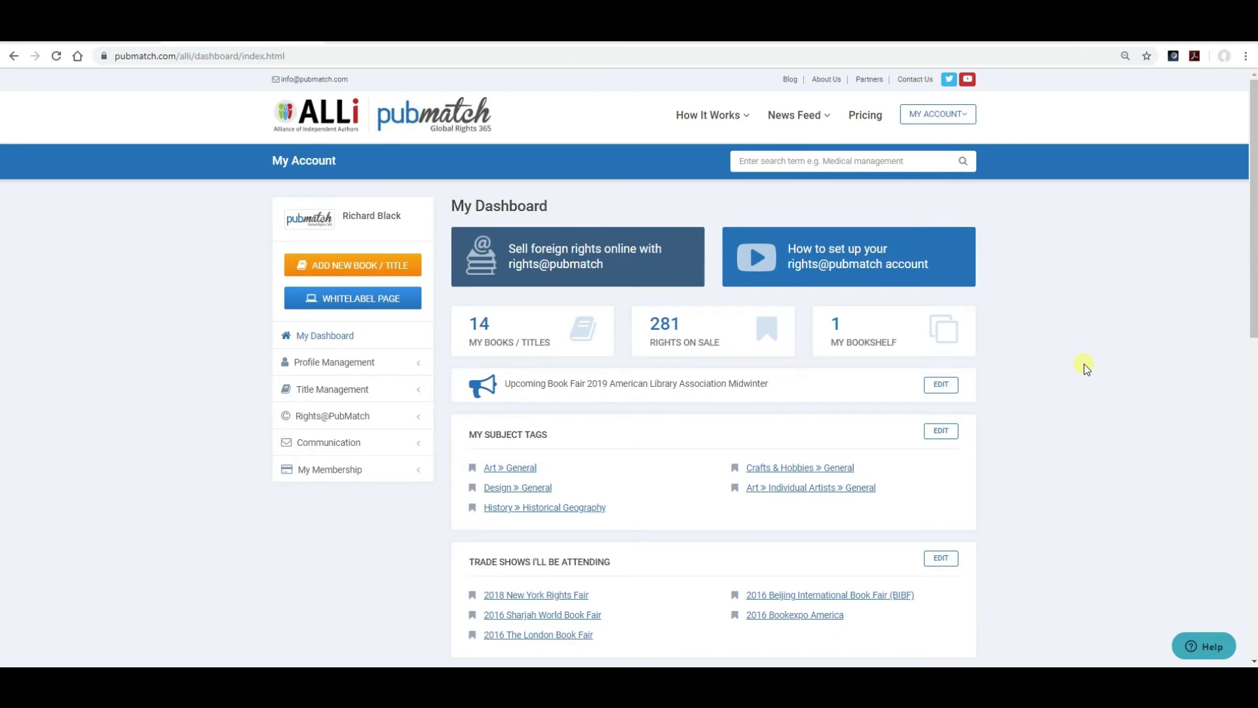
Open a blank Add New Books / Titles form and bring up the Import From Google ISBN lookup.
click(420, 394)
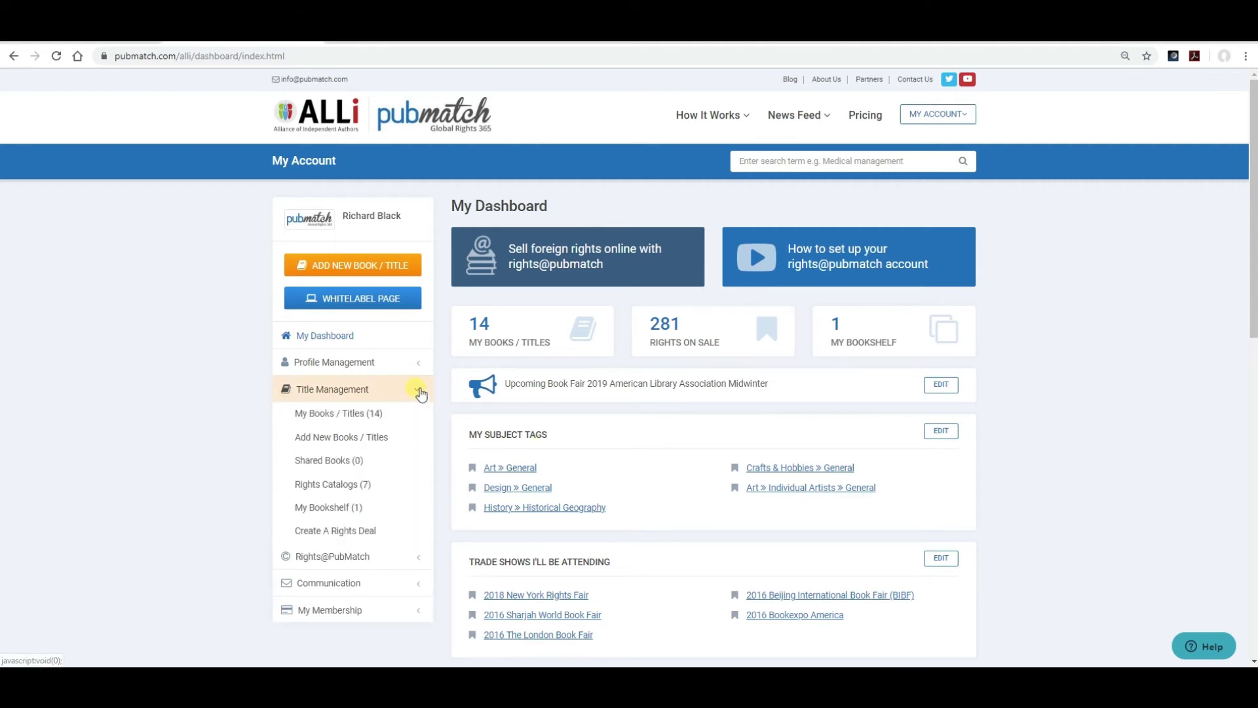
click(383, 439)
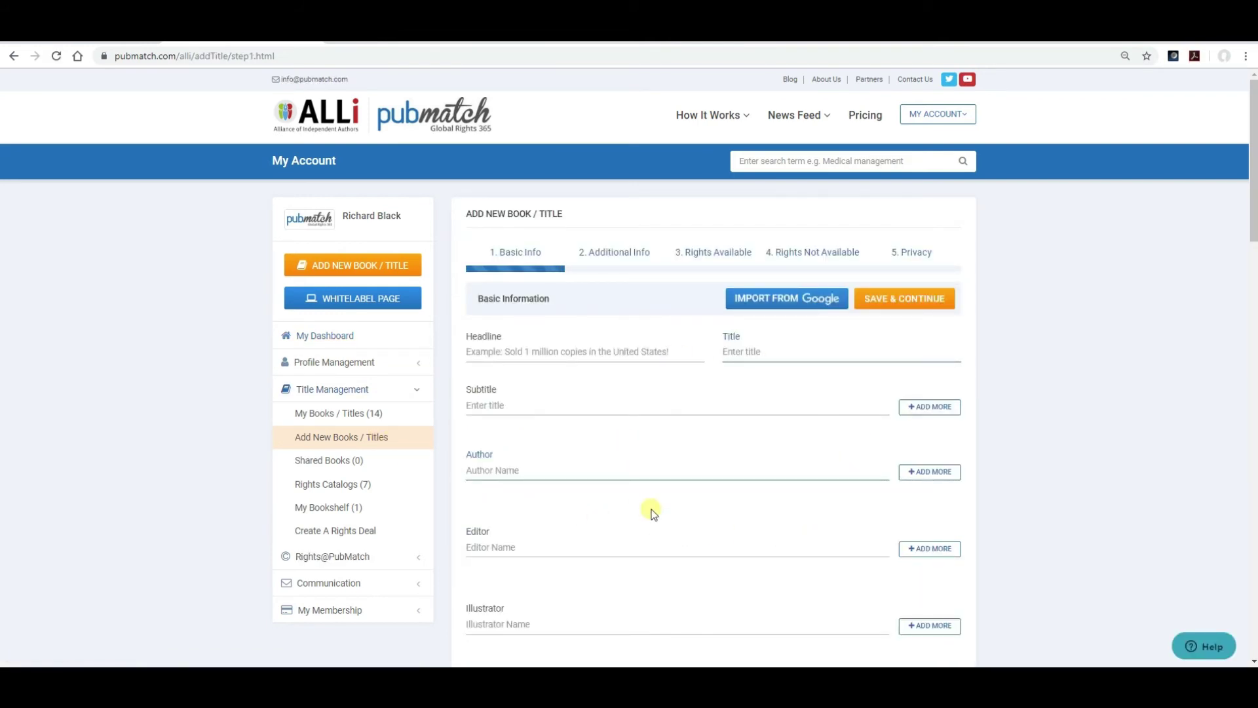
scroll(652, 511, down, 5)
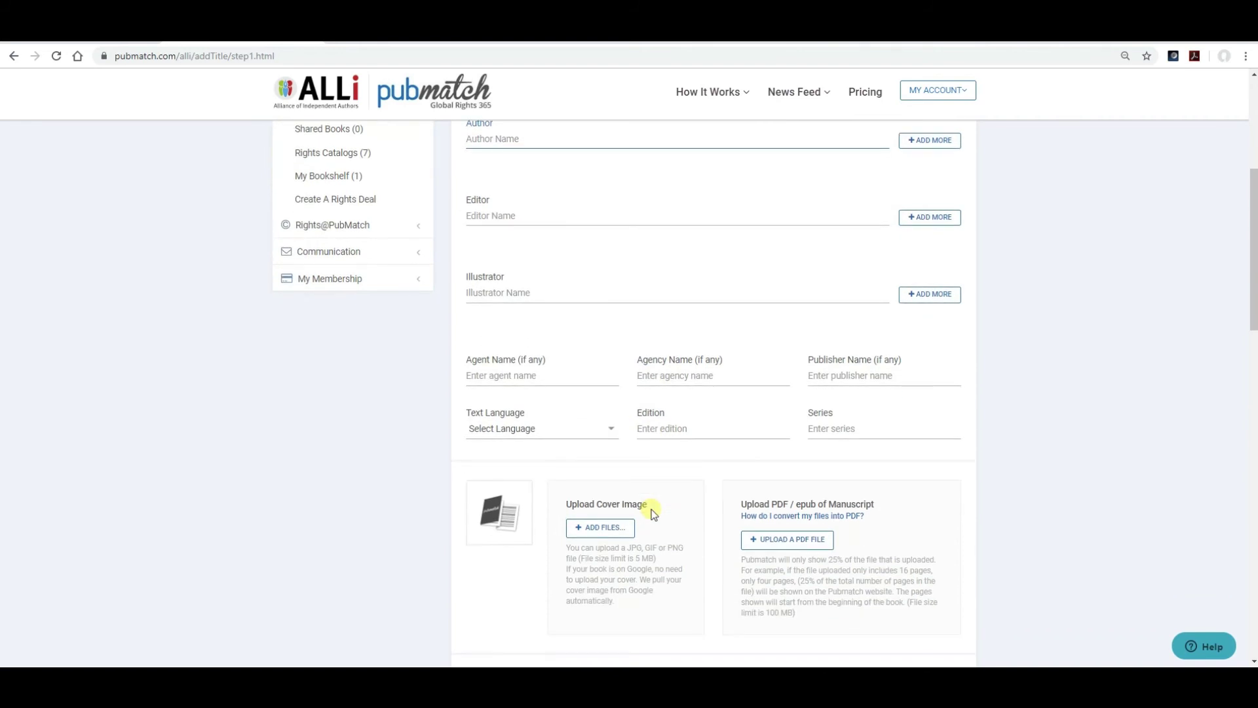
scroll(652, 511, down, 9)
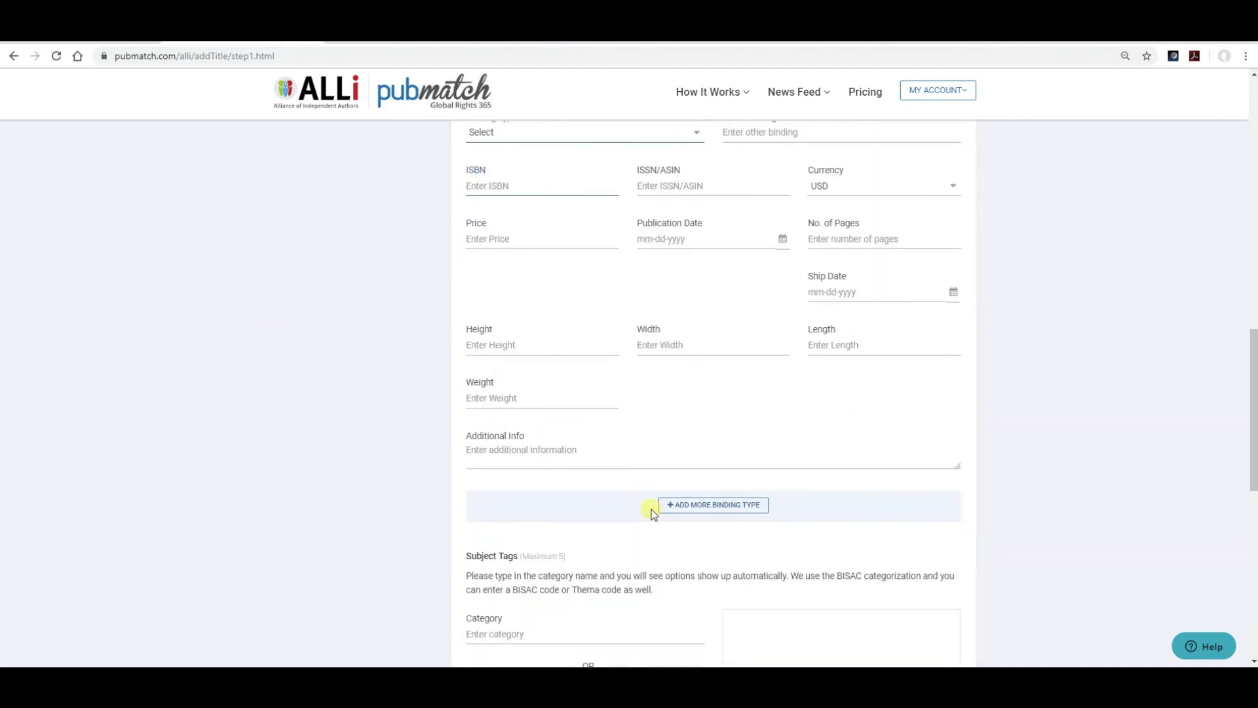
scroll(652, 511, down, 2)
scroll(652, 511, up, 10)
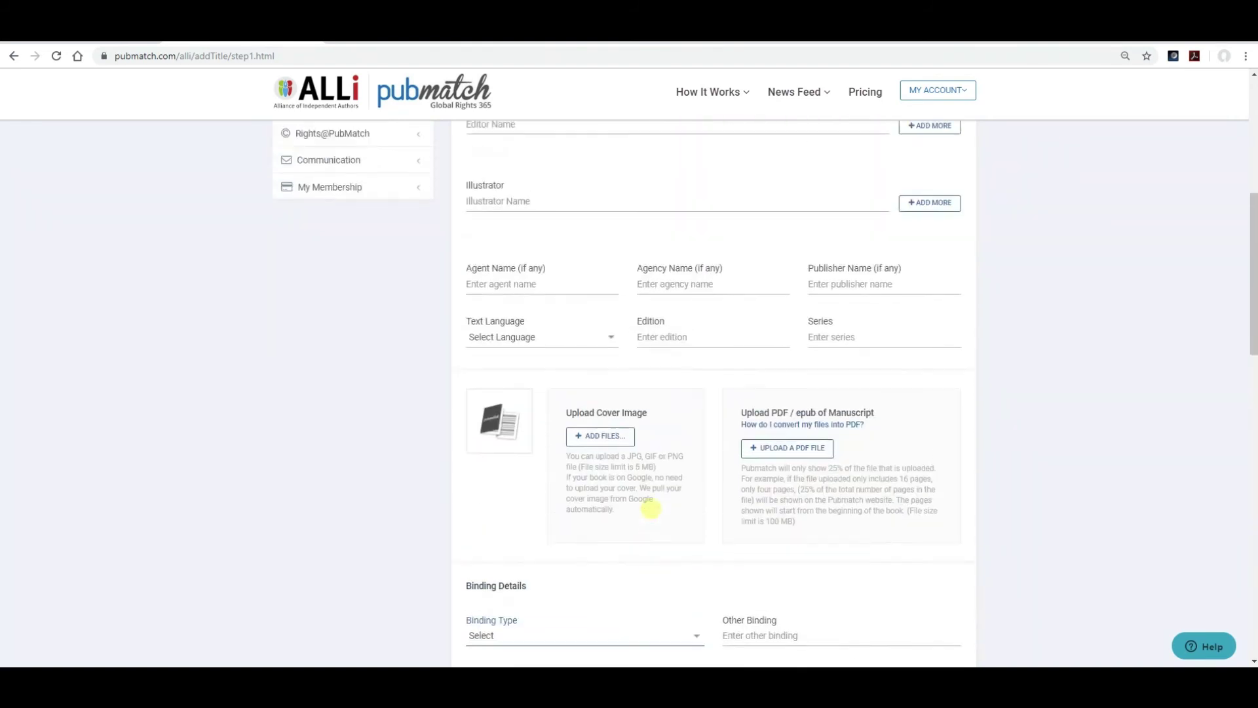
scroll(651, 512, up, 6)
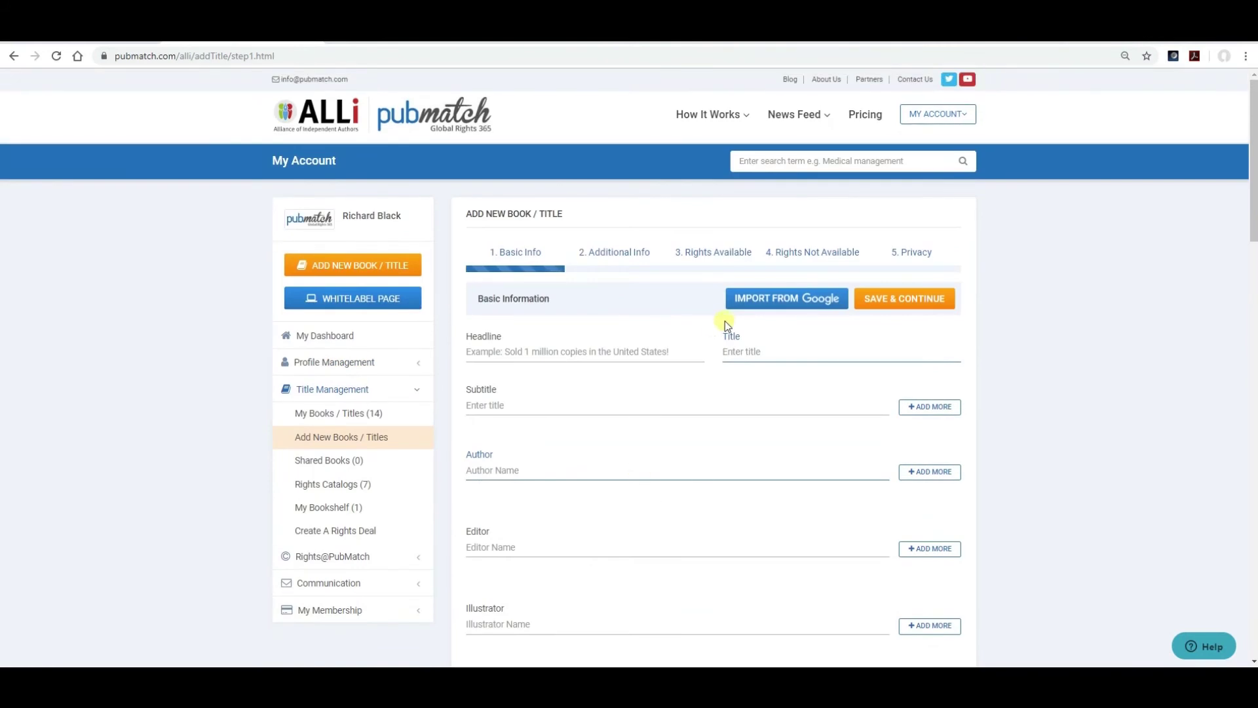
click(777, 300)
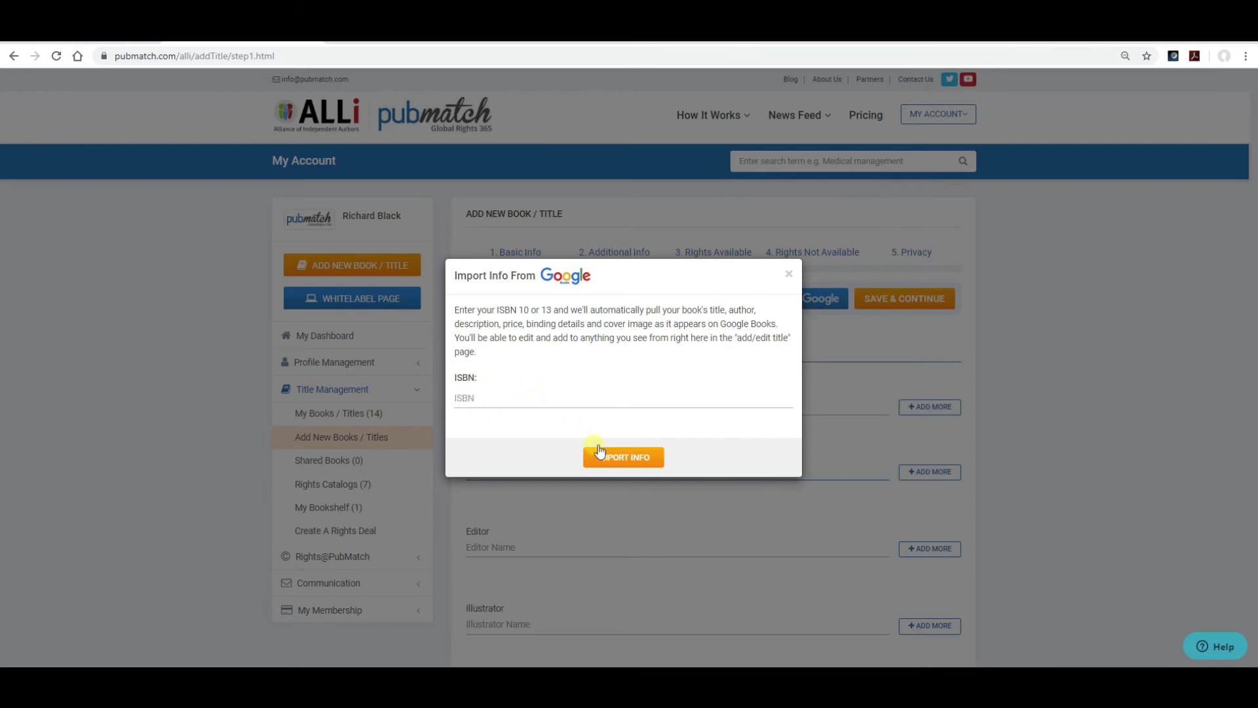
Close the Import Info From Google dialog and scroll down the blank Add New Book form.
click(788, 274)
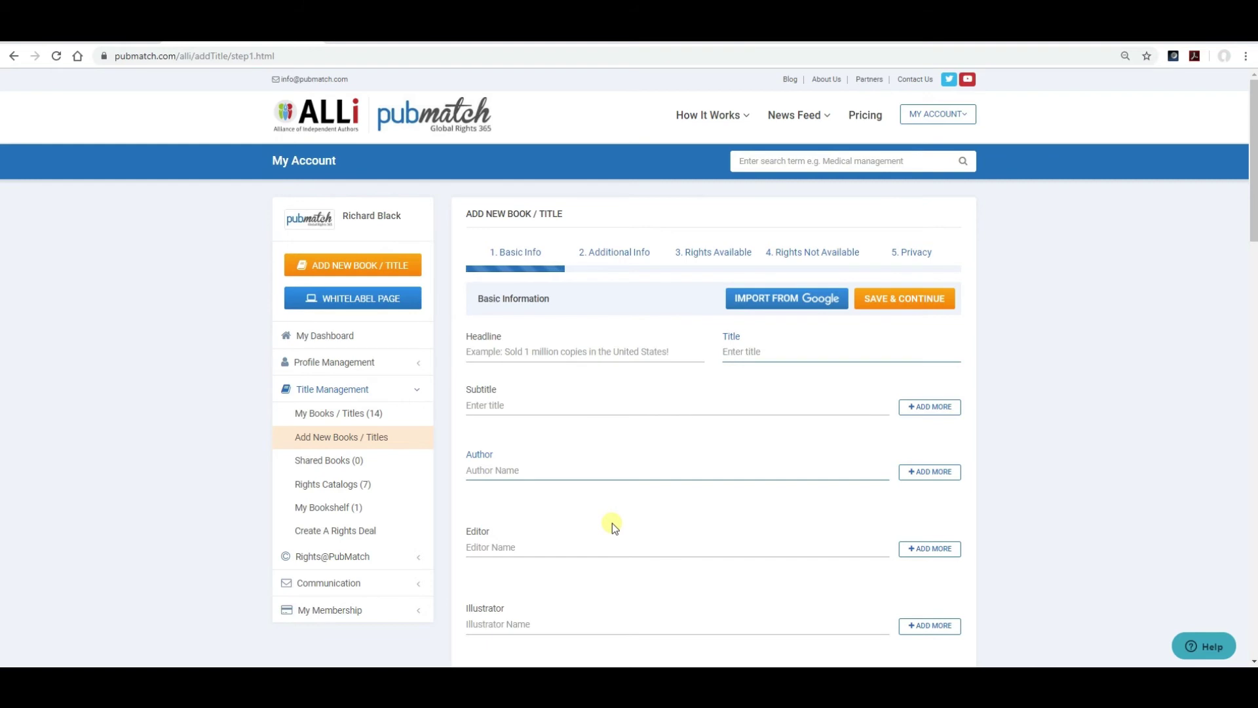
scroll(611, 523, down, 4)
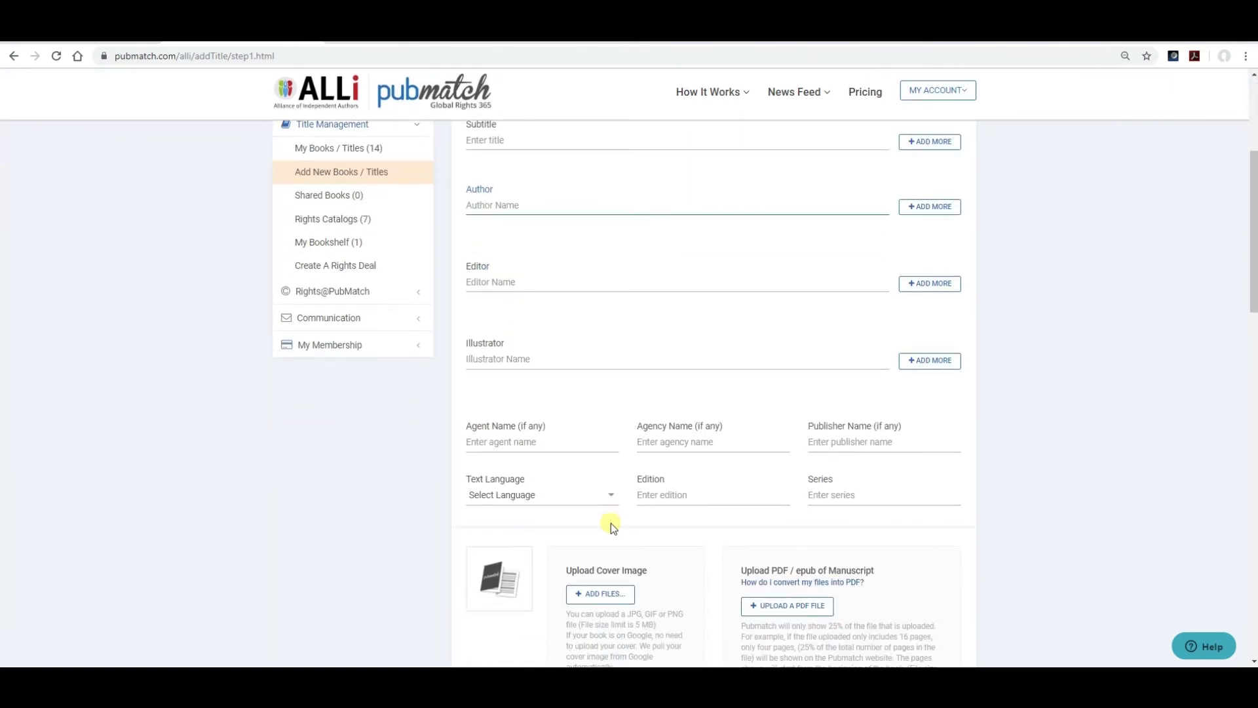
scroll(610, 523, down, 1)
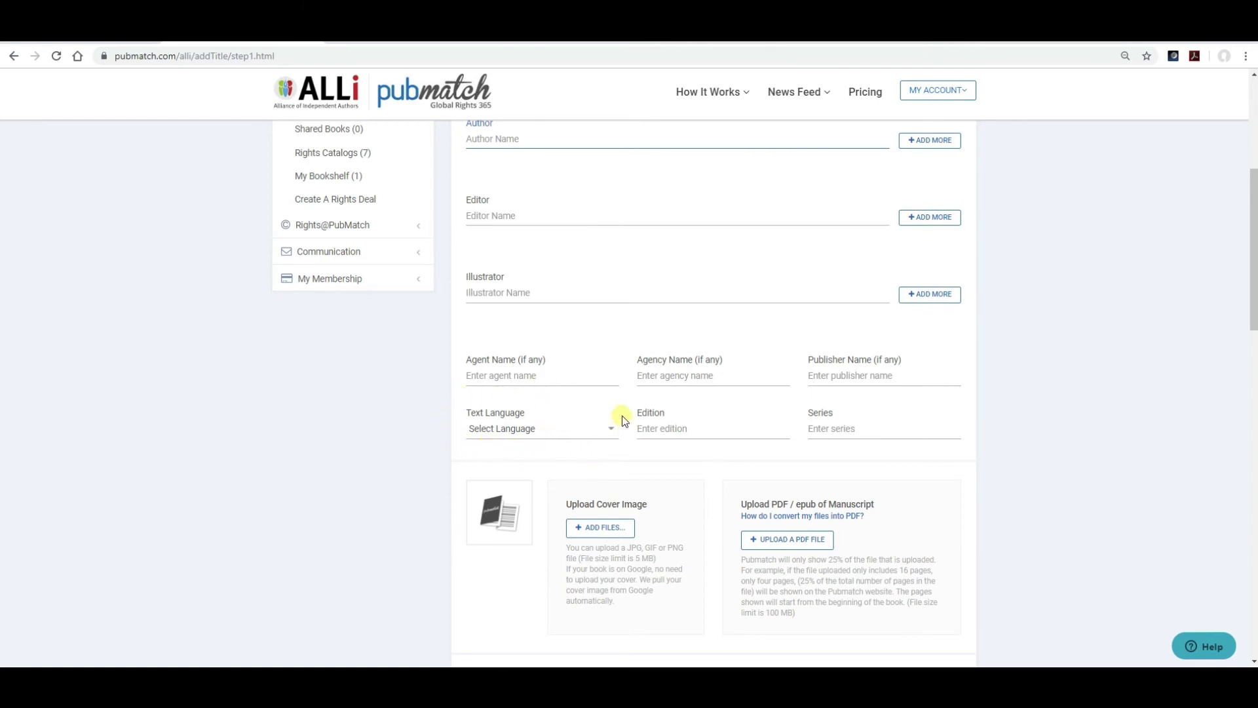
scroll(575, 463, down, 2)
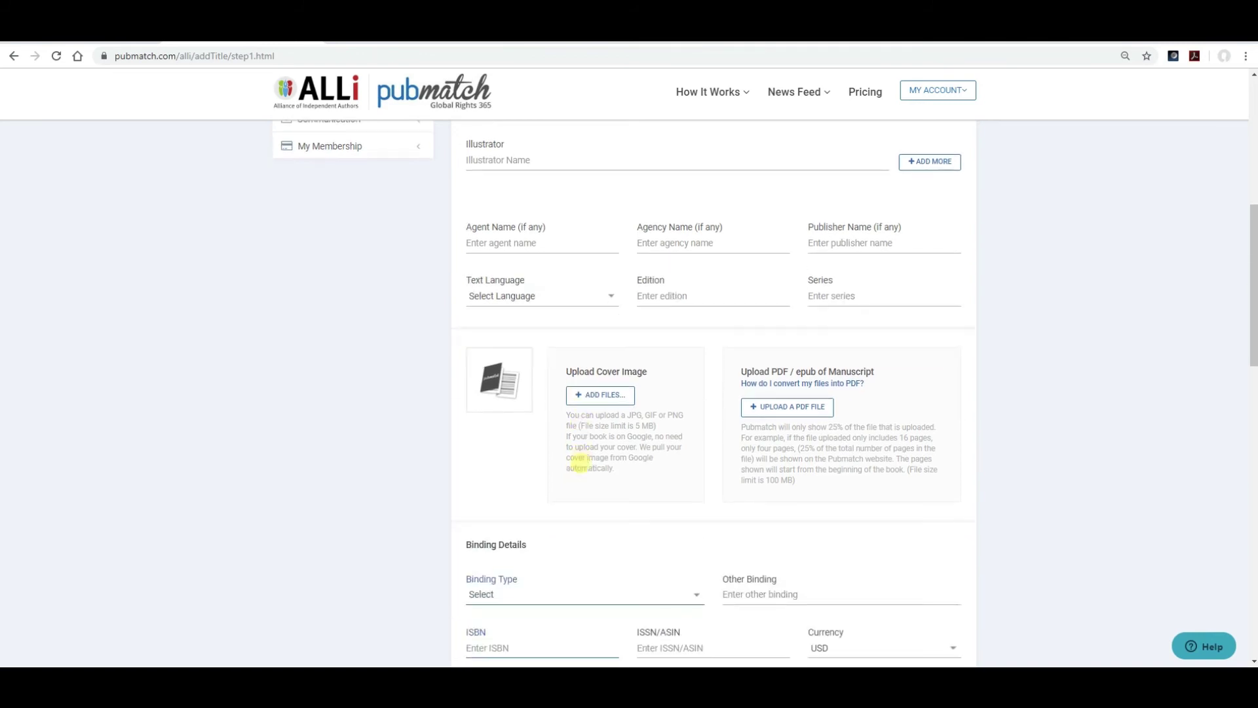
Try Add Files for a cover image, then scroll the form down to Subject Tags and back.
click(582, 398)
scroll(836, 439, down, 4)
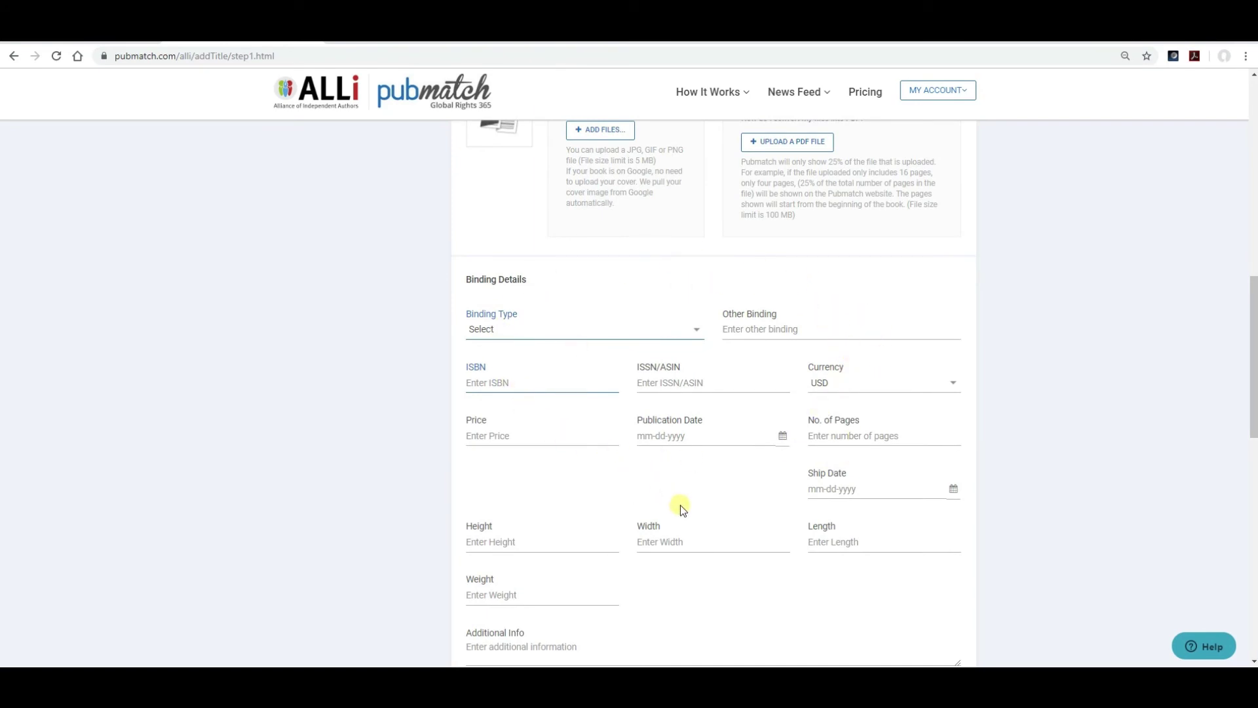
scroll(680, 504, down, 5)
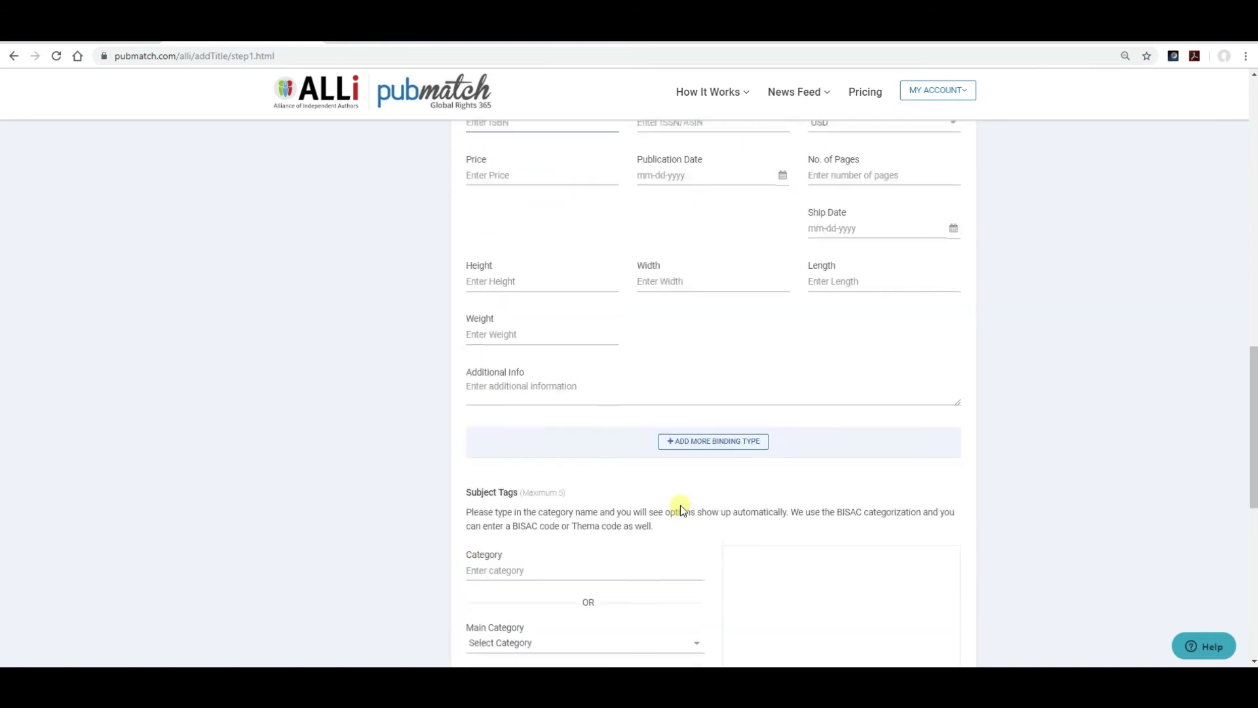
scroll(680, 504, down, 3)
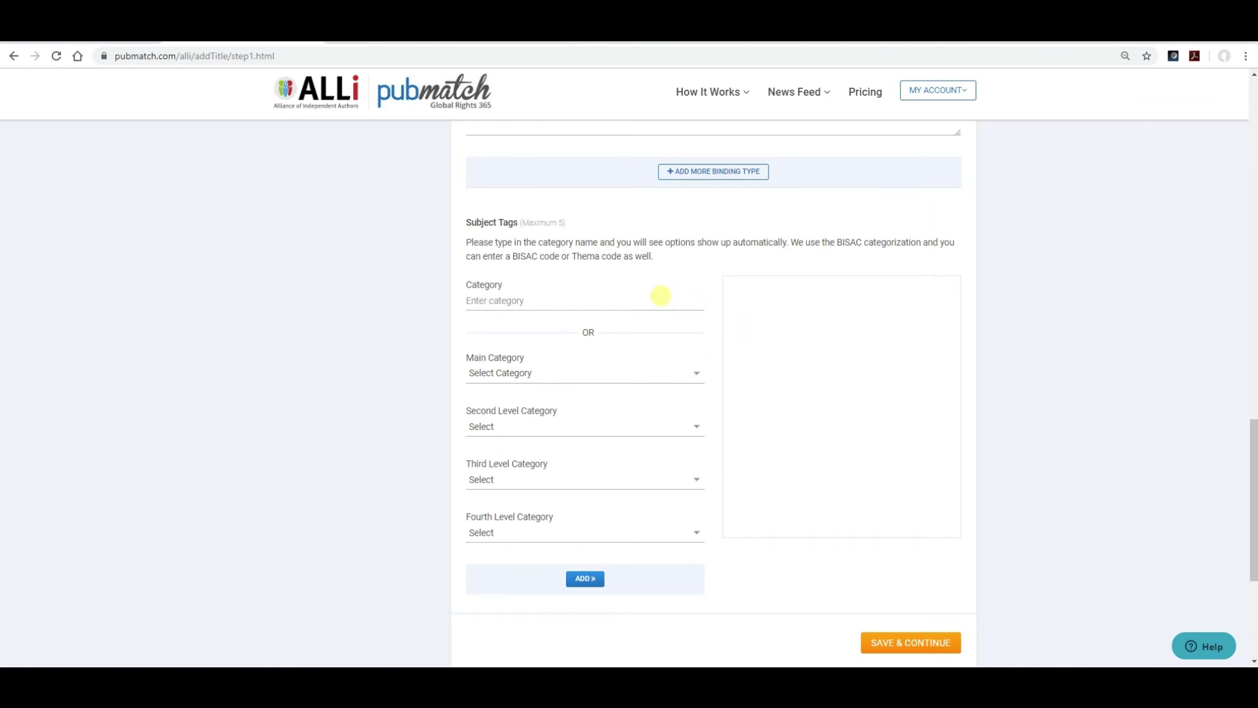
scroll(641, 377, up, 10)
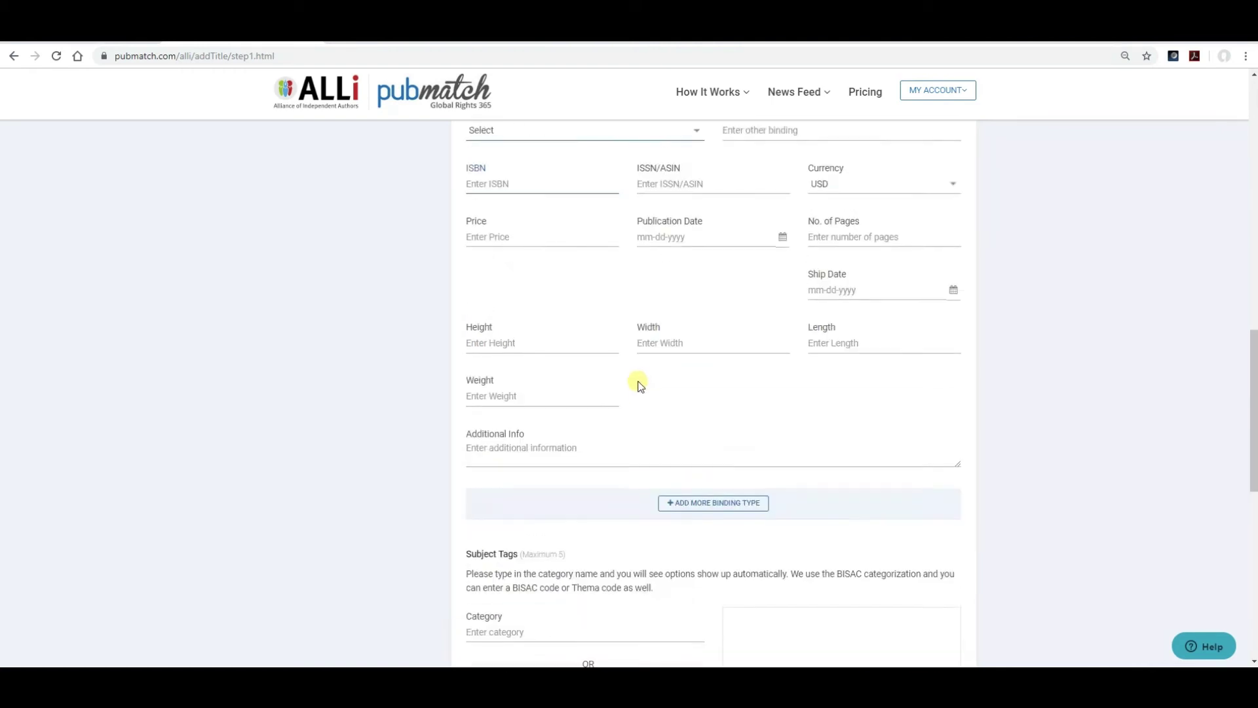
scroll(641, 385, up, 7)
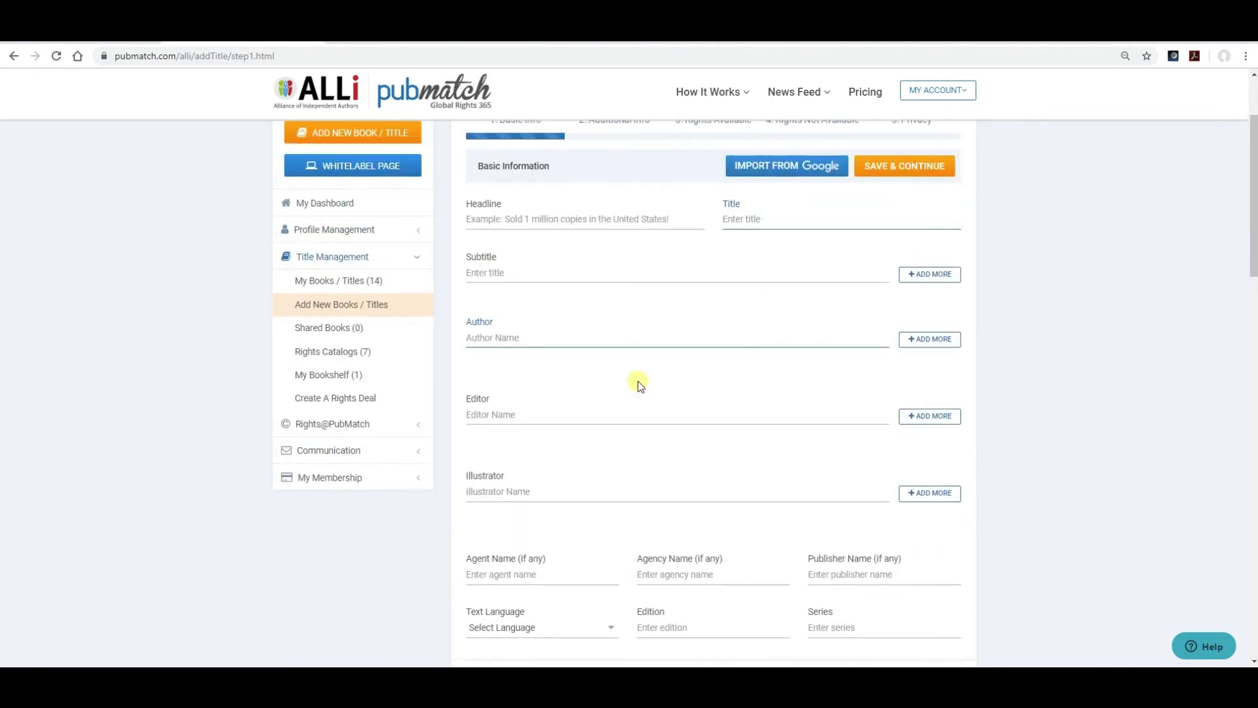
click(338, 283)
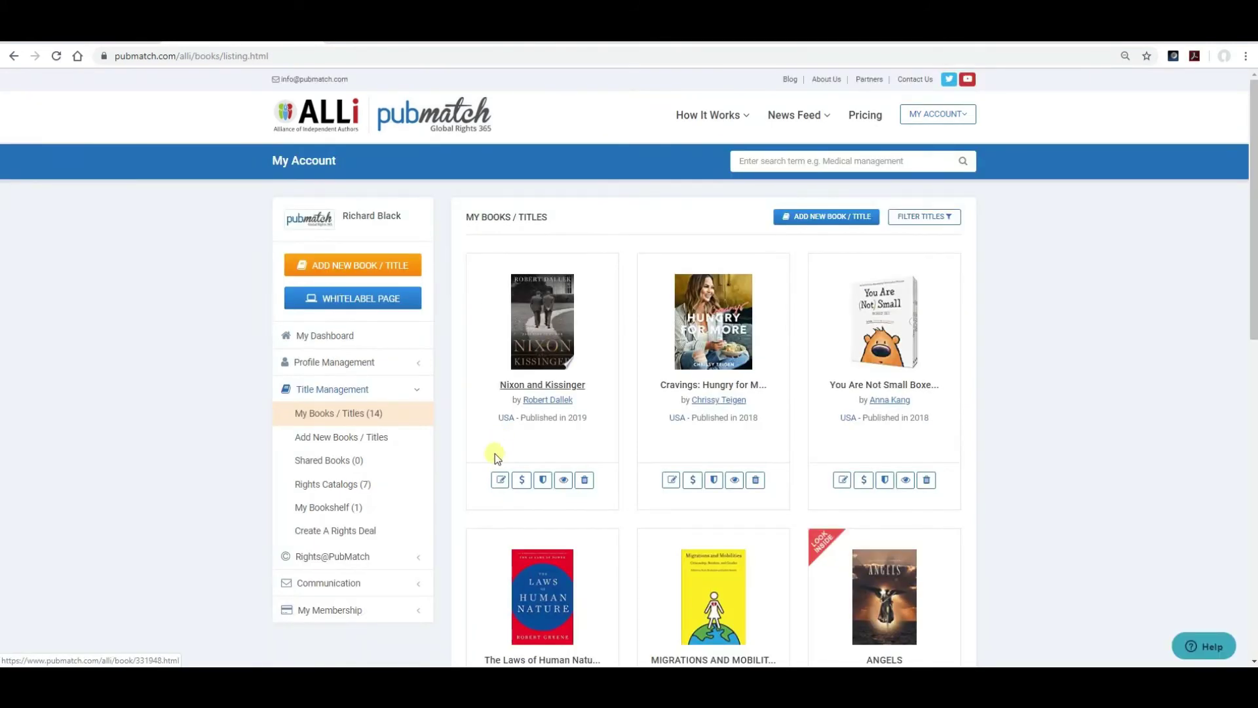
click(500, 481)
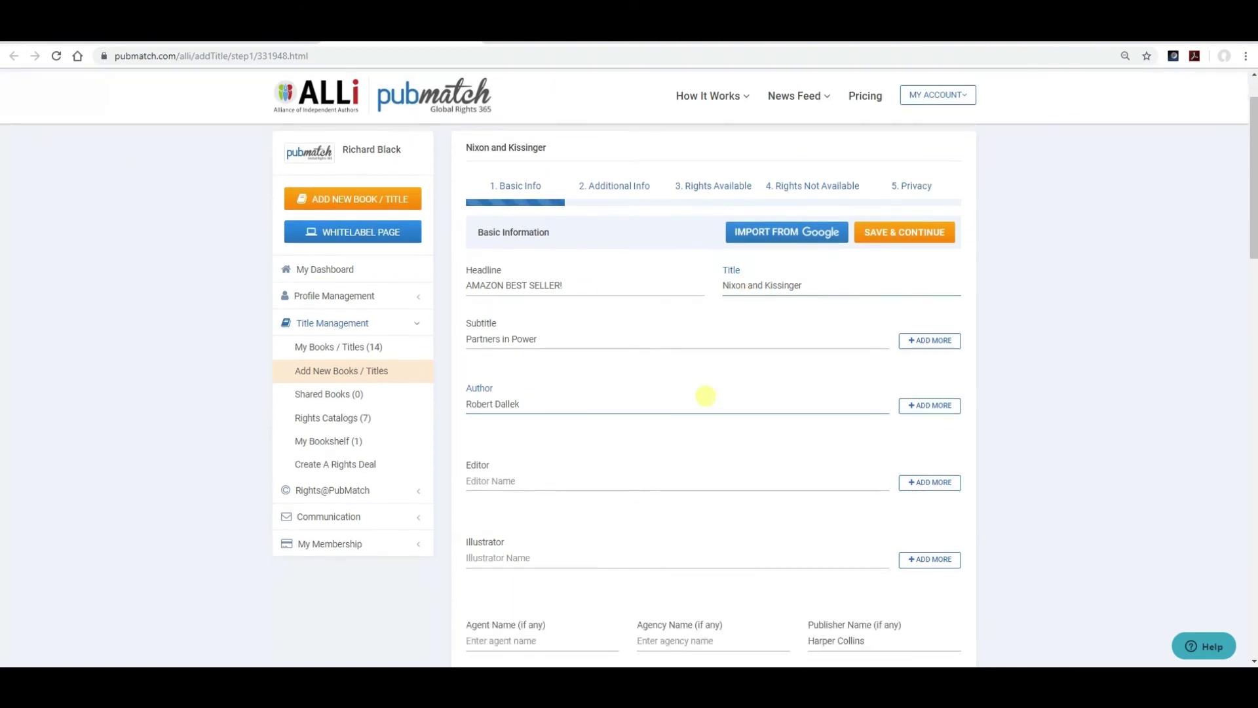
scroll(706, 396, down, 4)
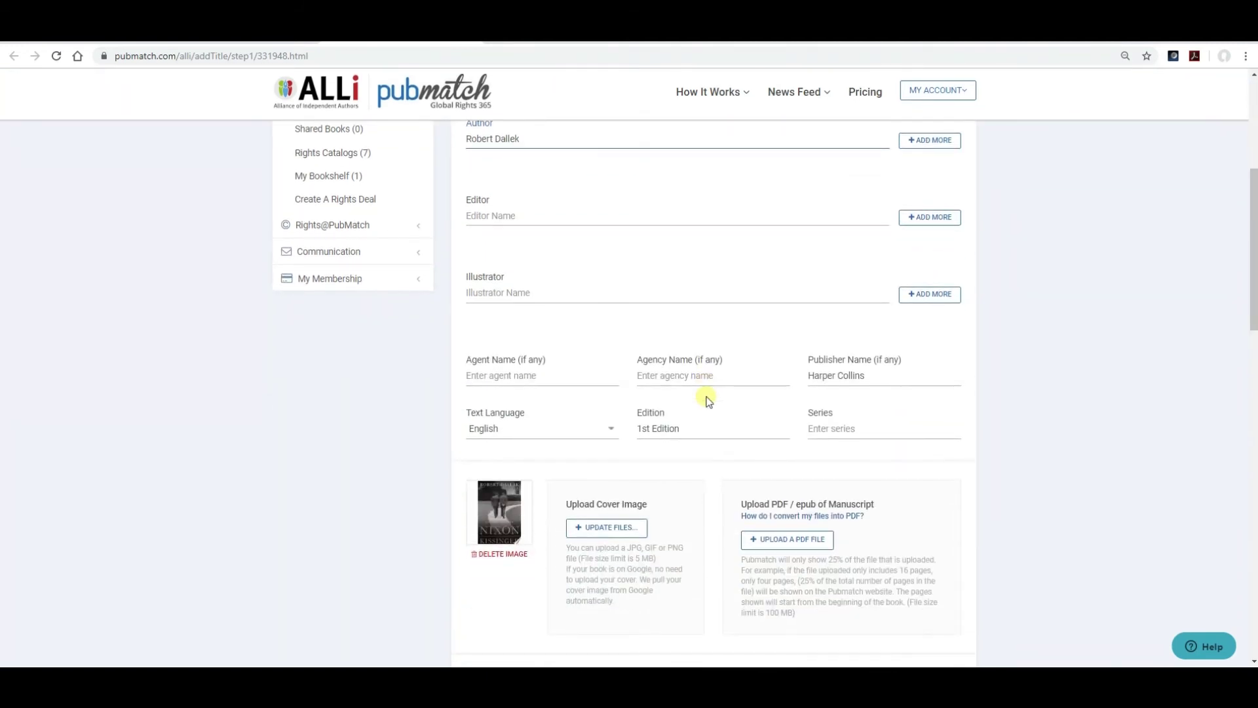
scroll(706, 399, down, 3)
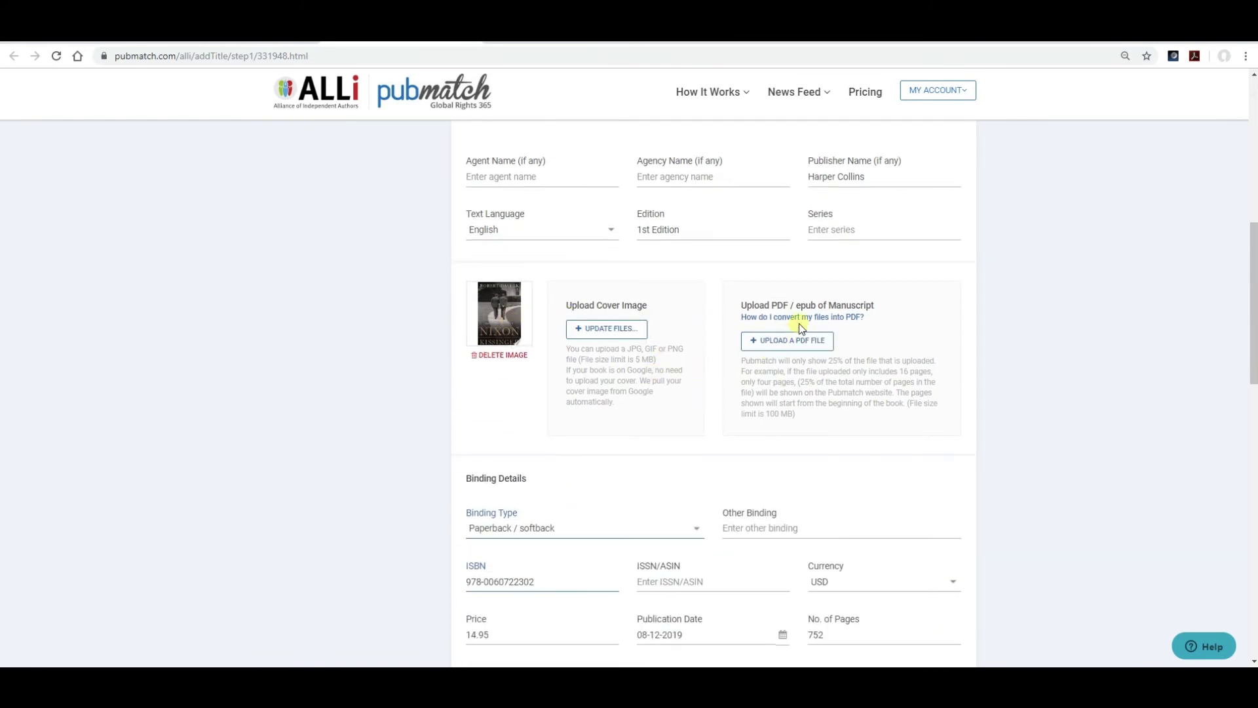
scroll(698, 380, down, 7)
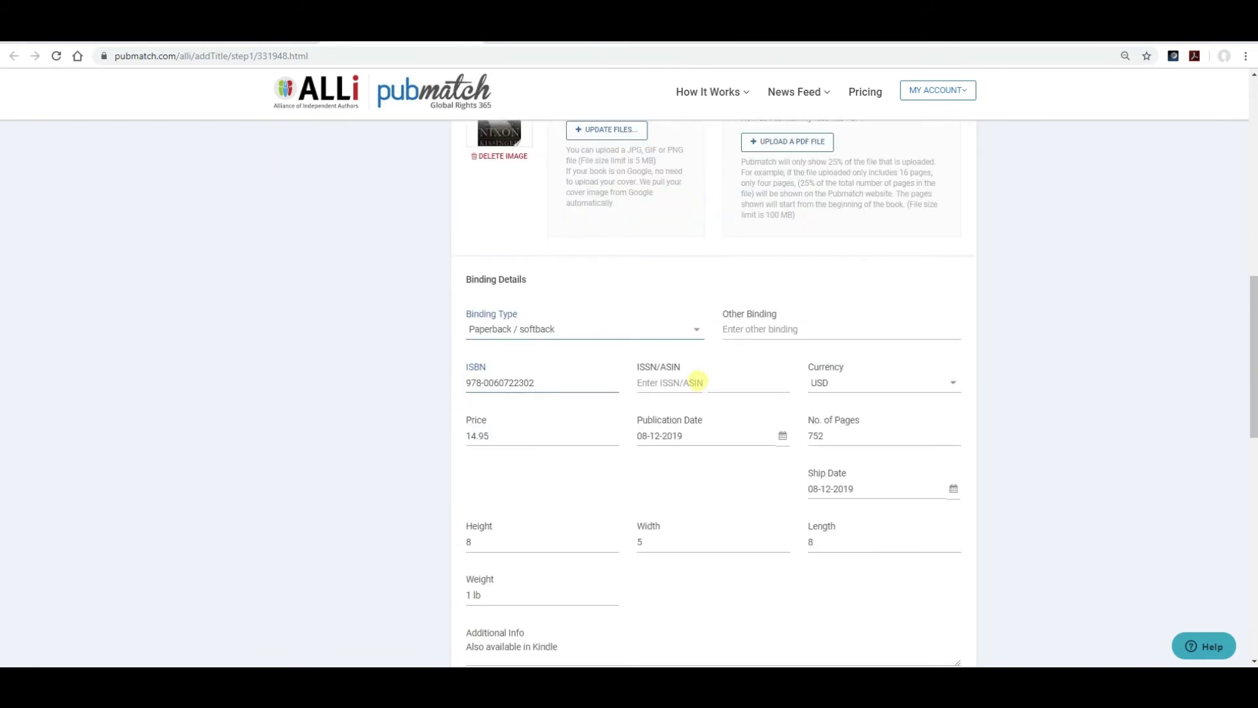
scroll(698, 380, down, 3)
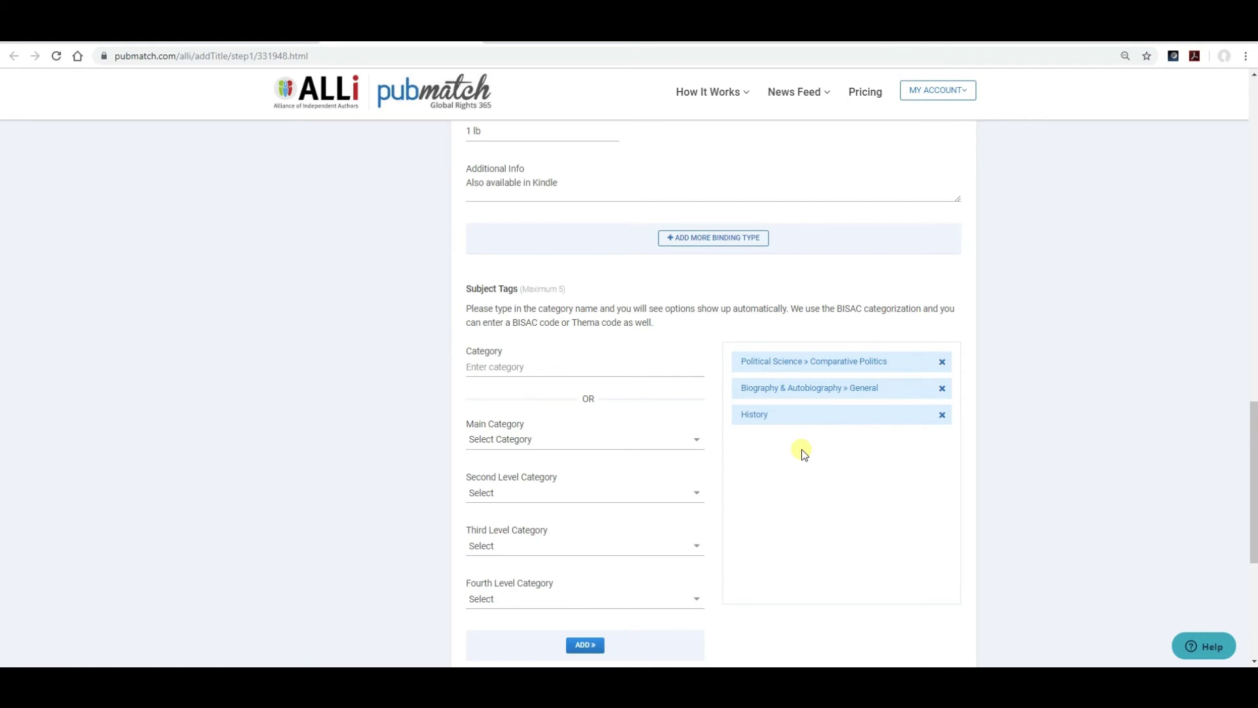
scroll(750, 556, down, 3)
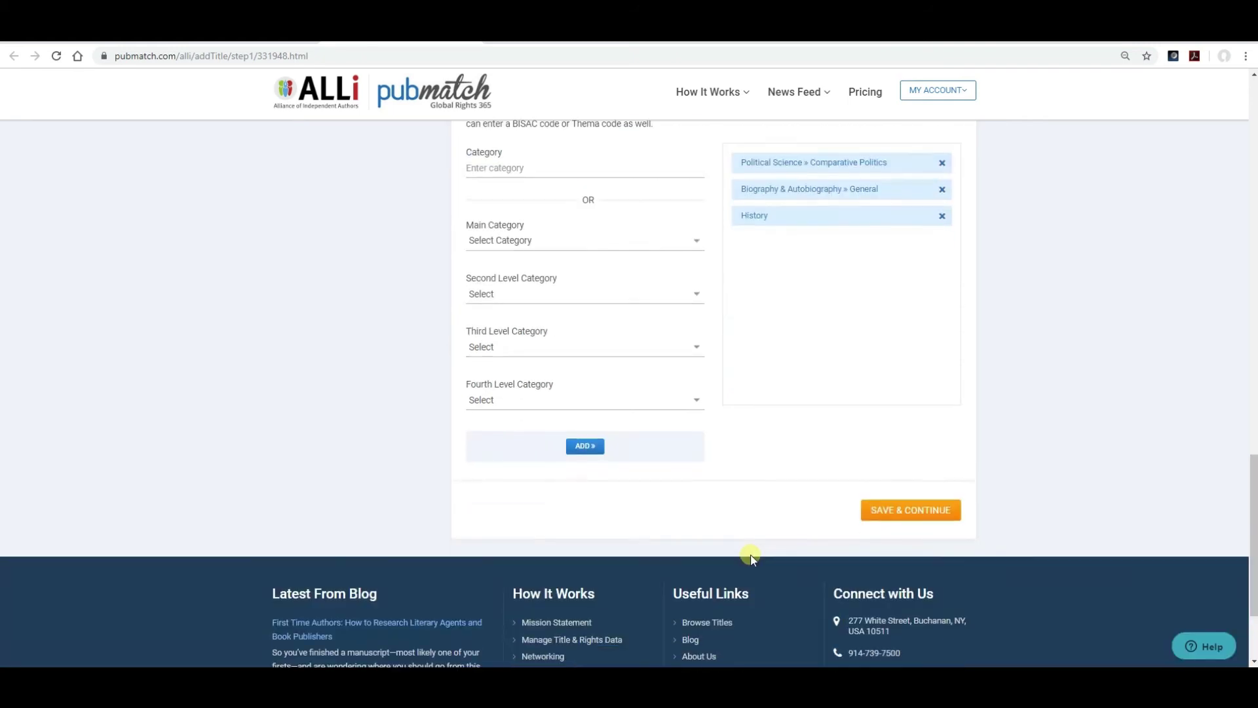
Save Nixon and Kissinger's basic info and review About the Book, custom fields and Exhibited In Year.
click(878, 515)
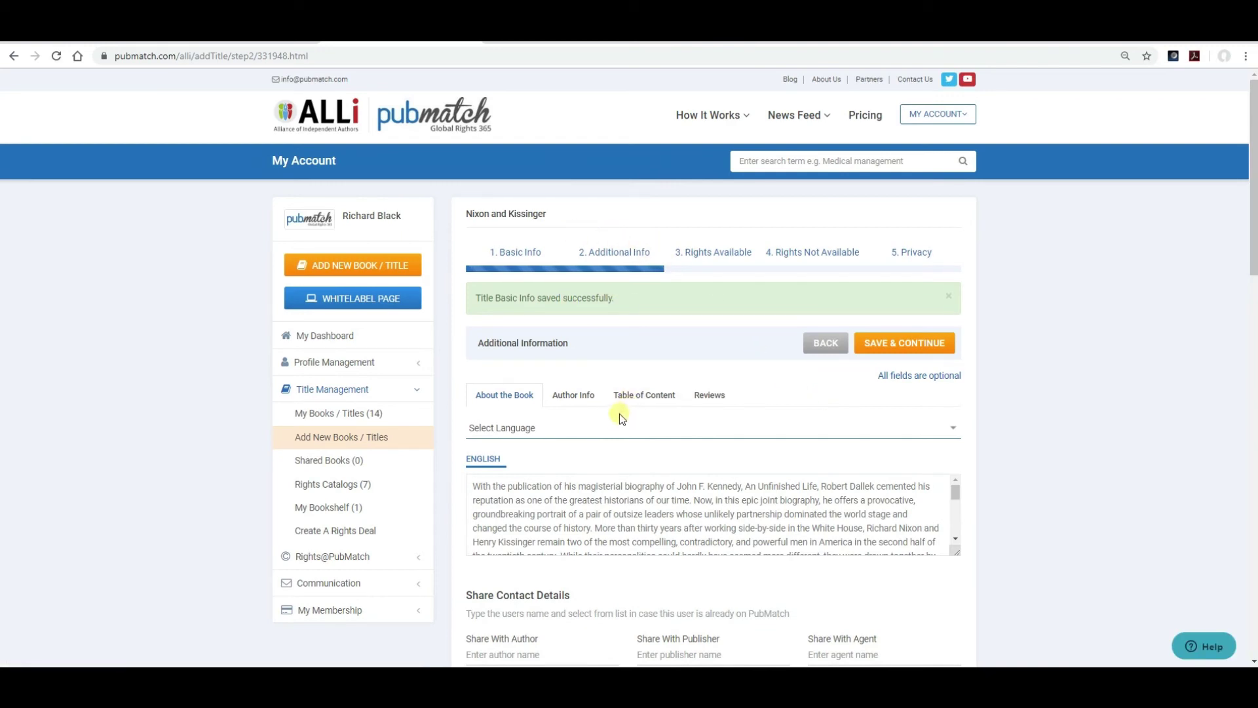
scroll(583, 485, down, 1)
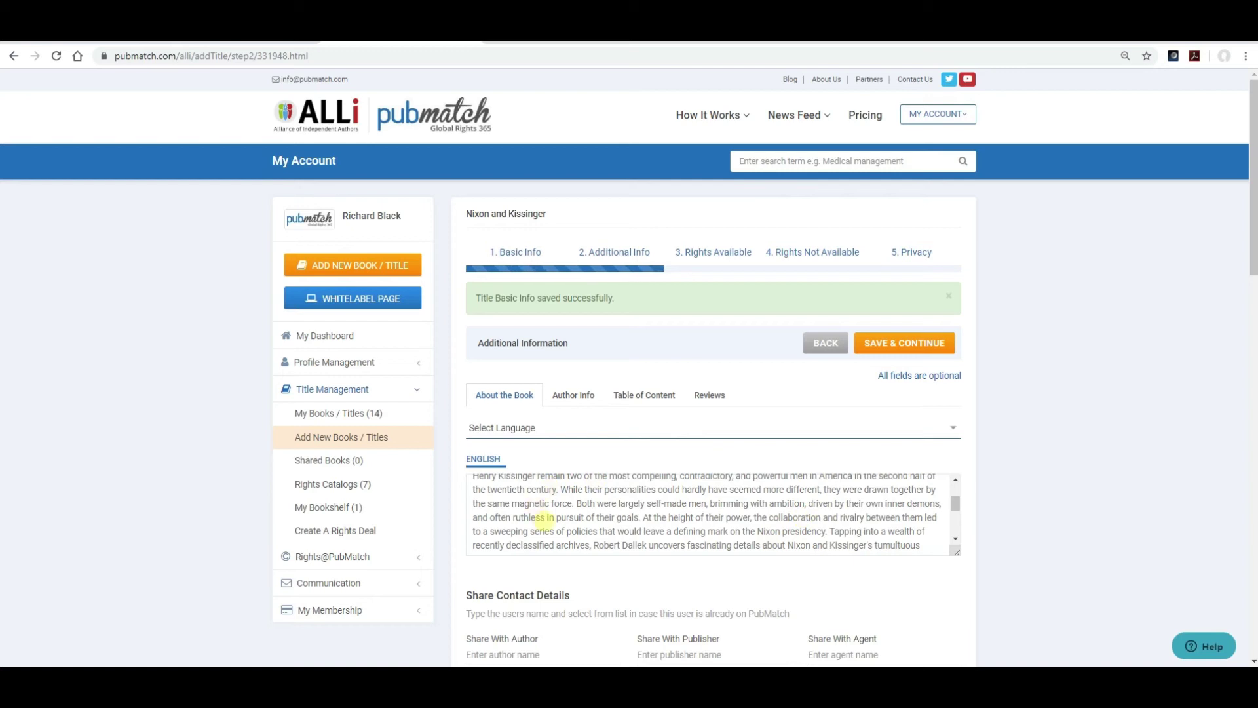
scroll(571, 522, down, 1)
scroll(571, 522, down, 2)
scroll(572, 523, up, 5)
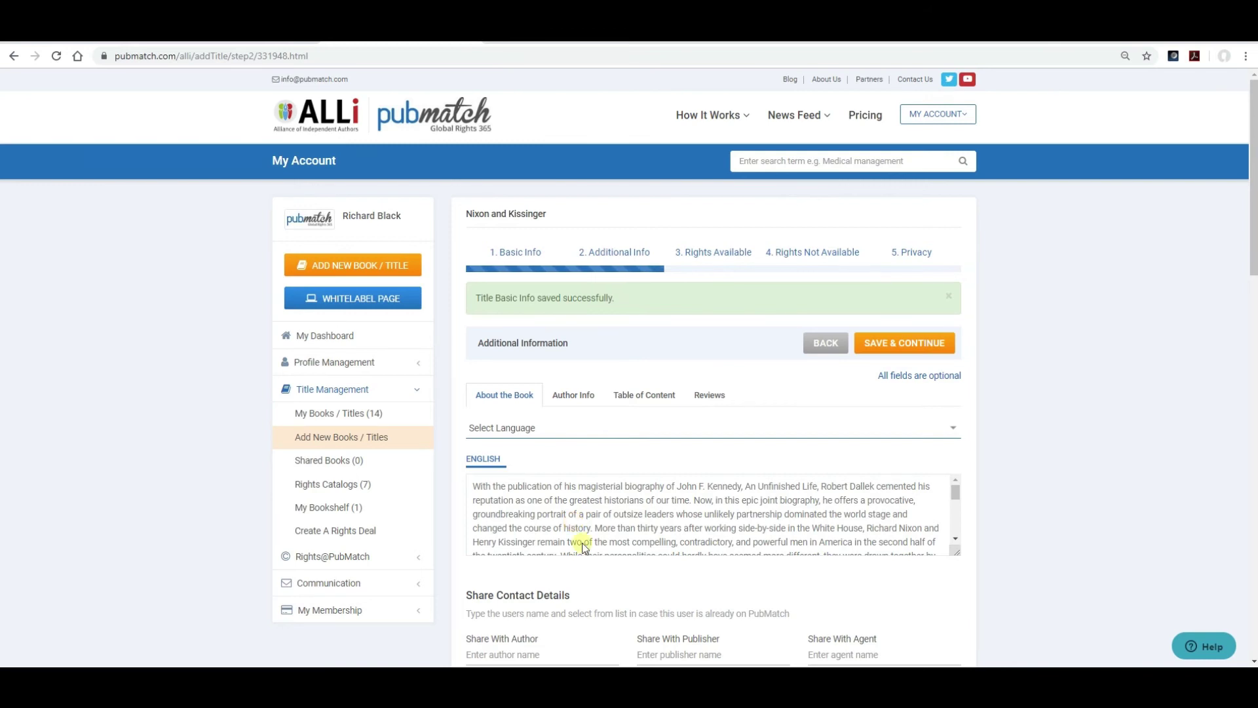
scroll(604, 584, down, 3)
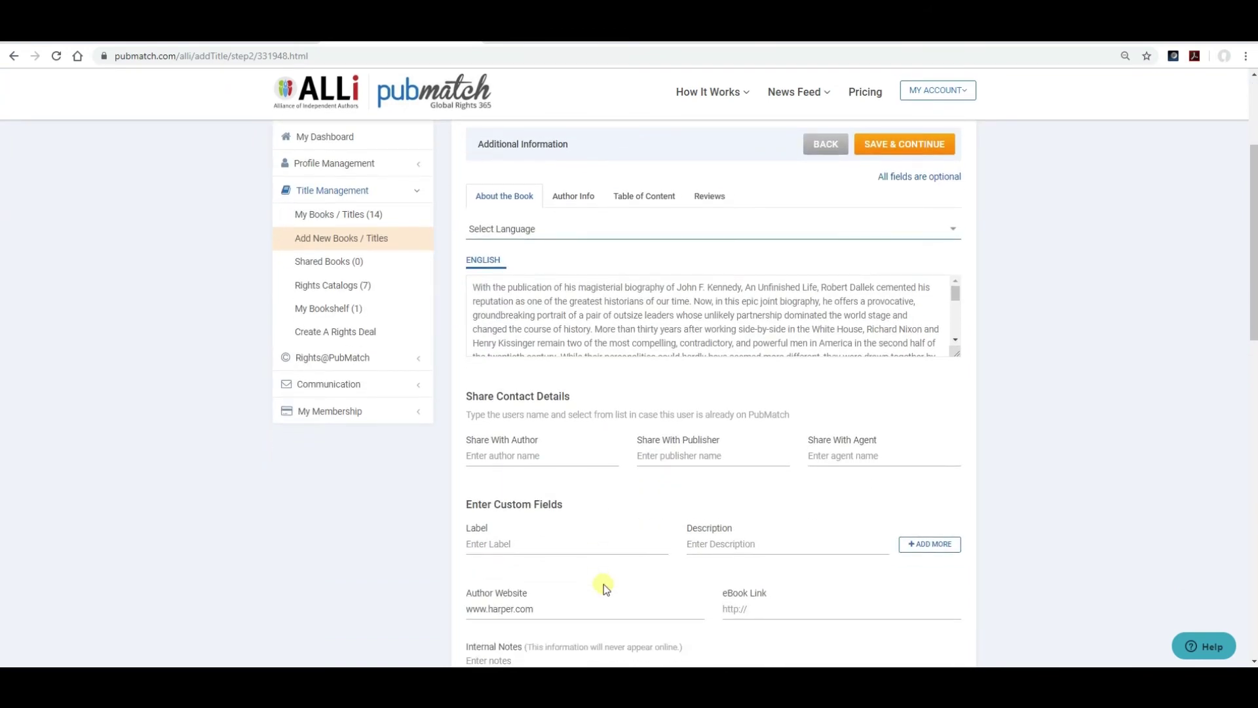
scroll(604, 584, down, 2)
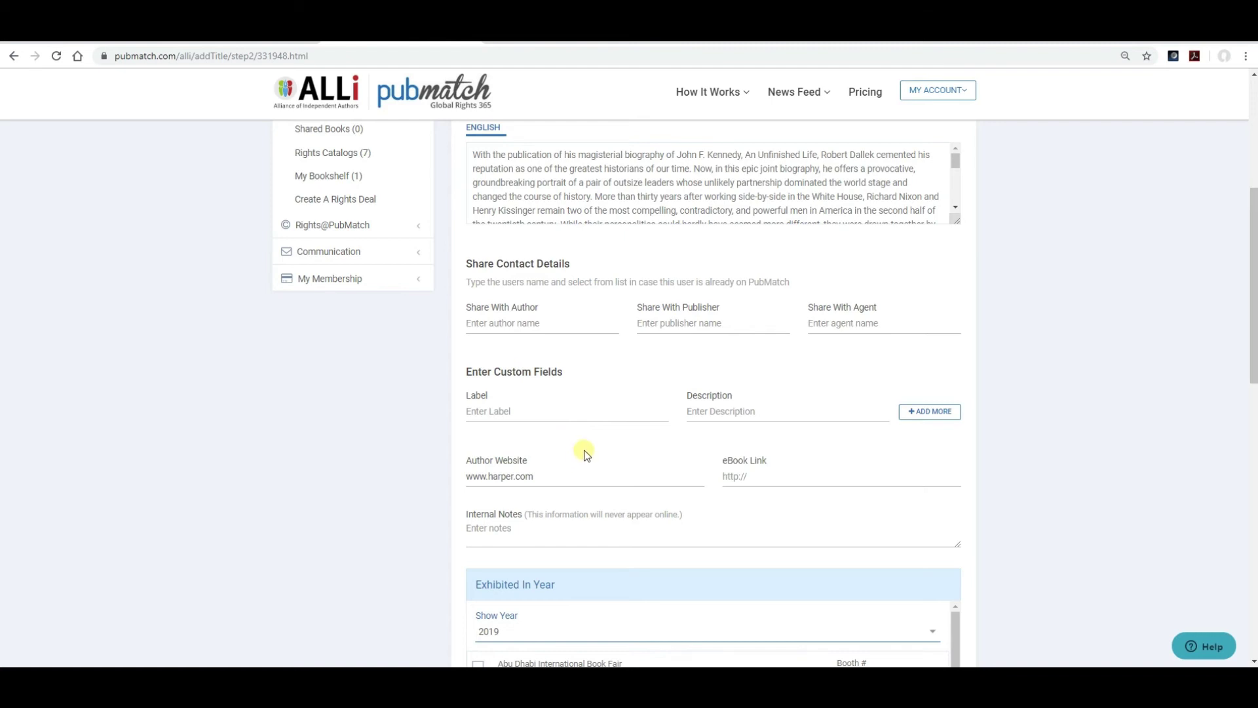
scroll(585, 454, down, 2)
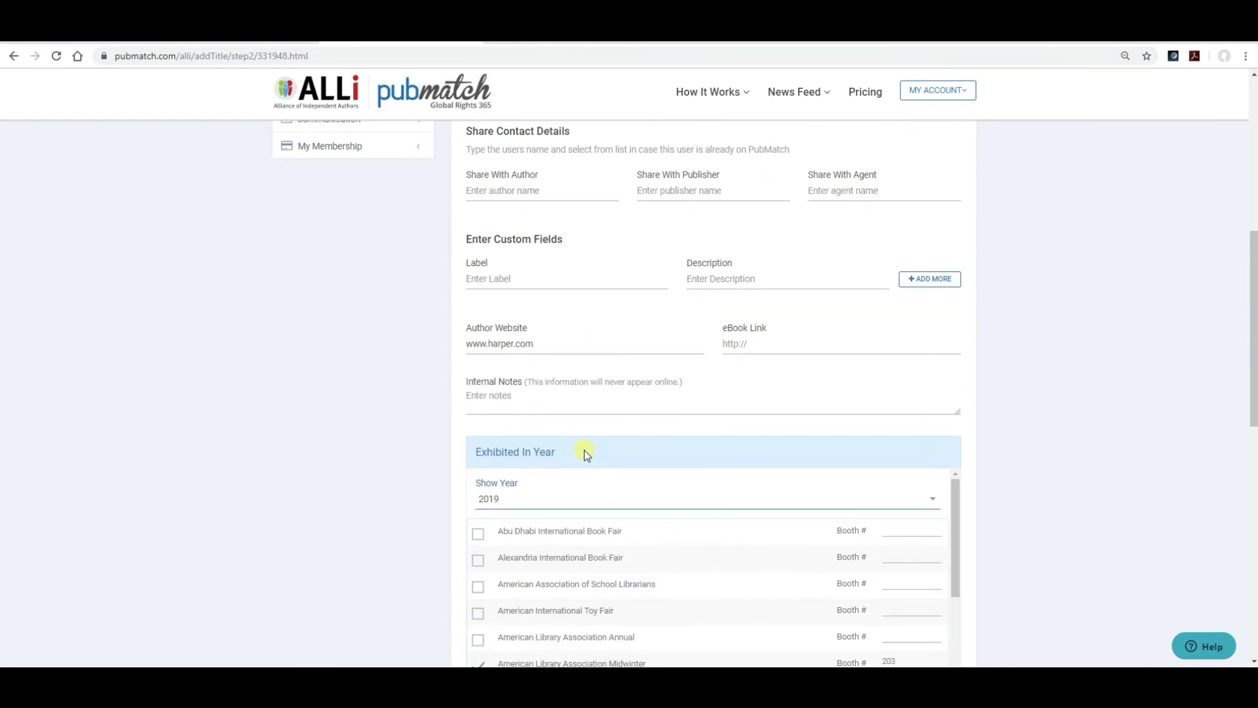
scroll(585, 454, down, 4)
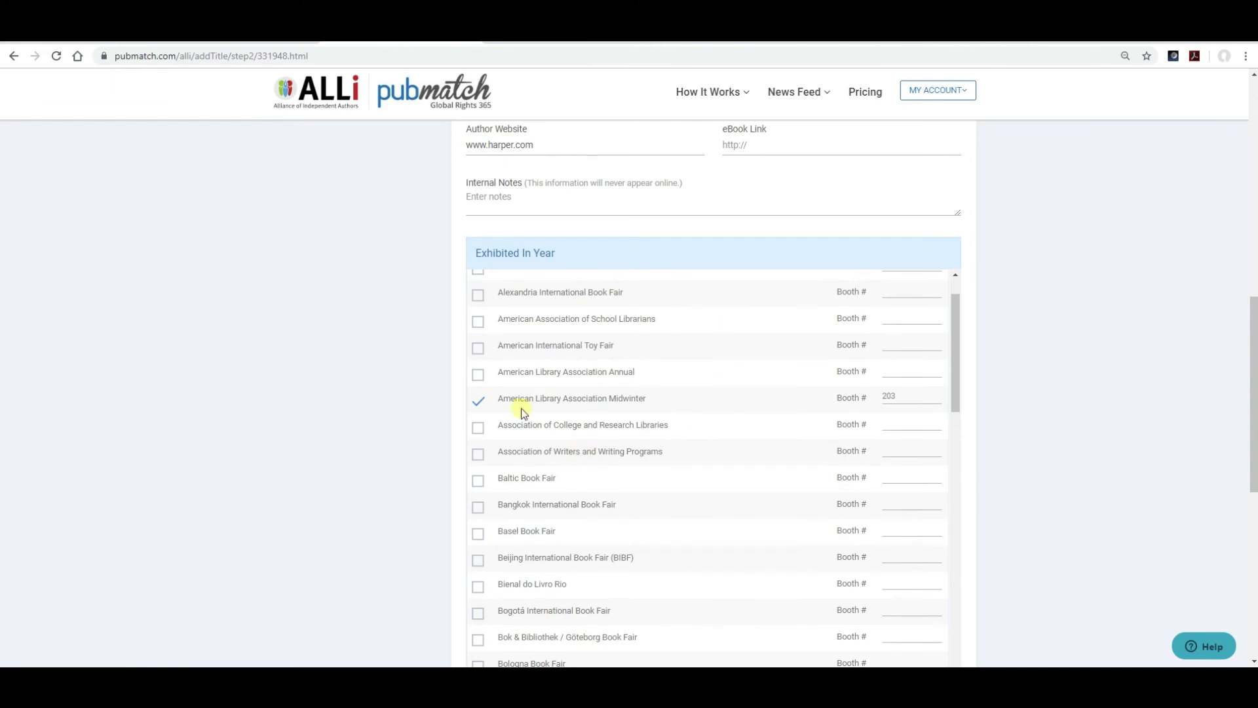
scroll(718, 466, up, 1)
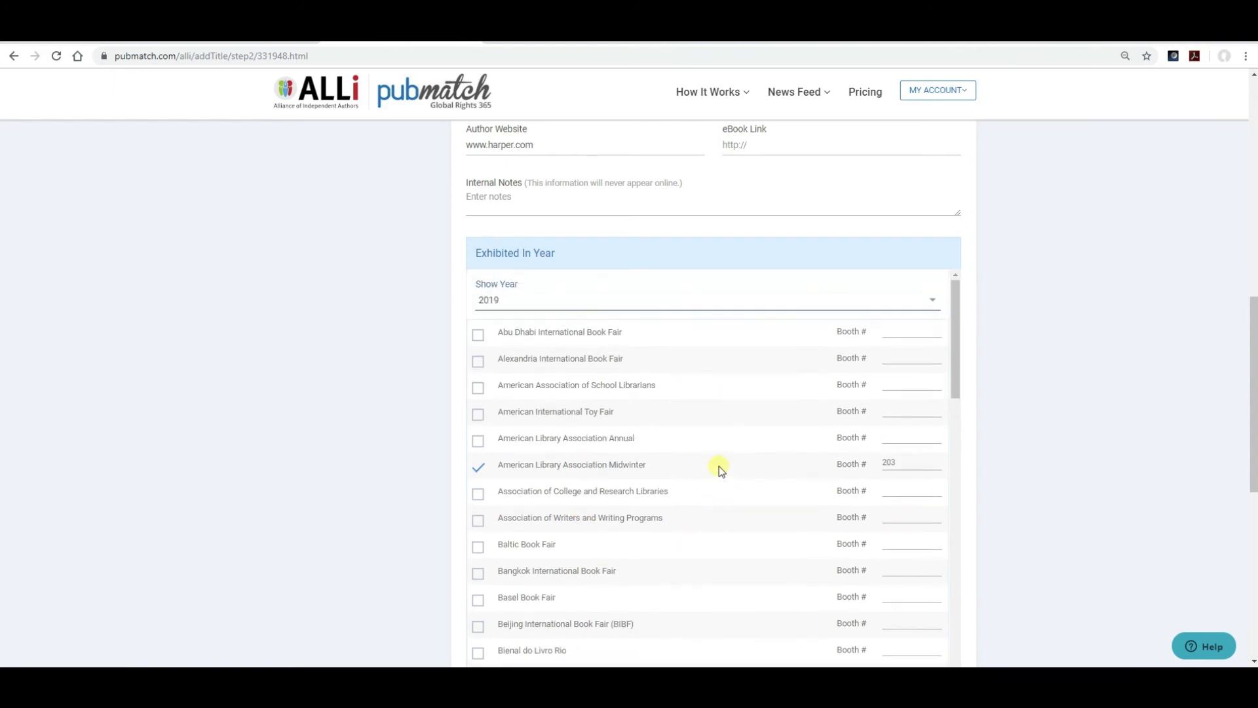
scroll(915, 224, up, 10)
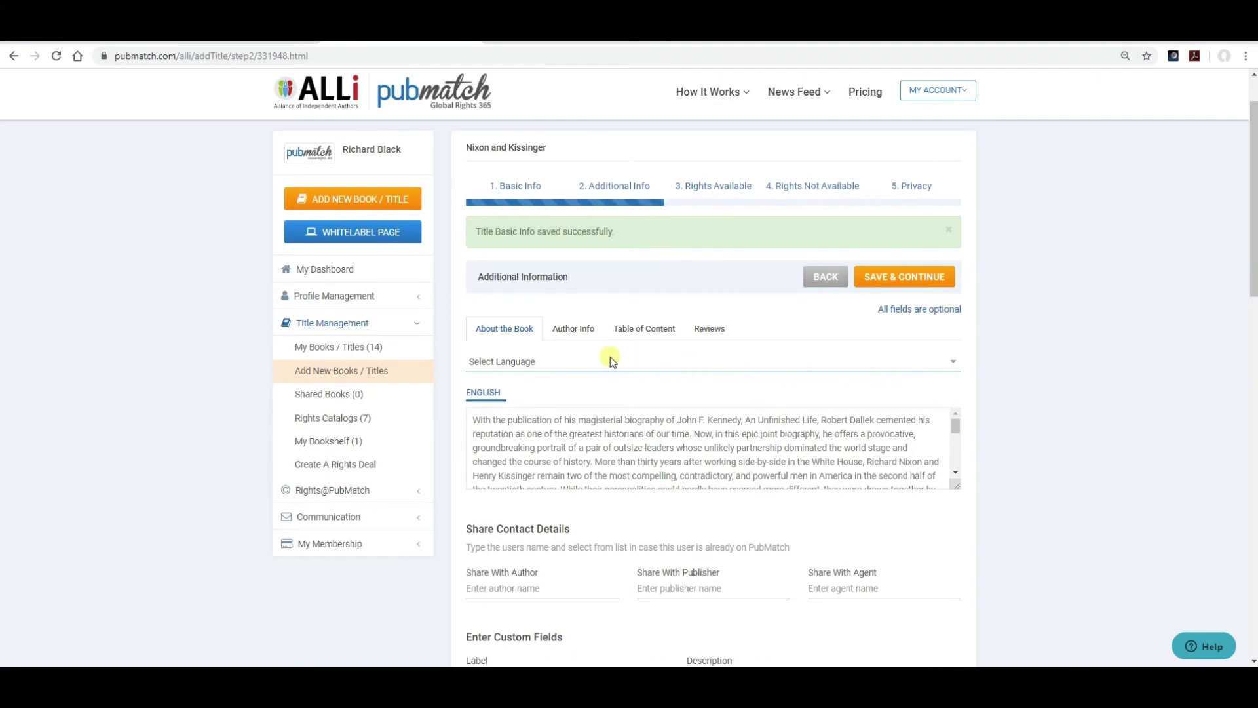
Review the Author Info, Table of Content and Reviews tabs for Nixon and Kissinger, then save.
click(577, 336)
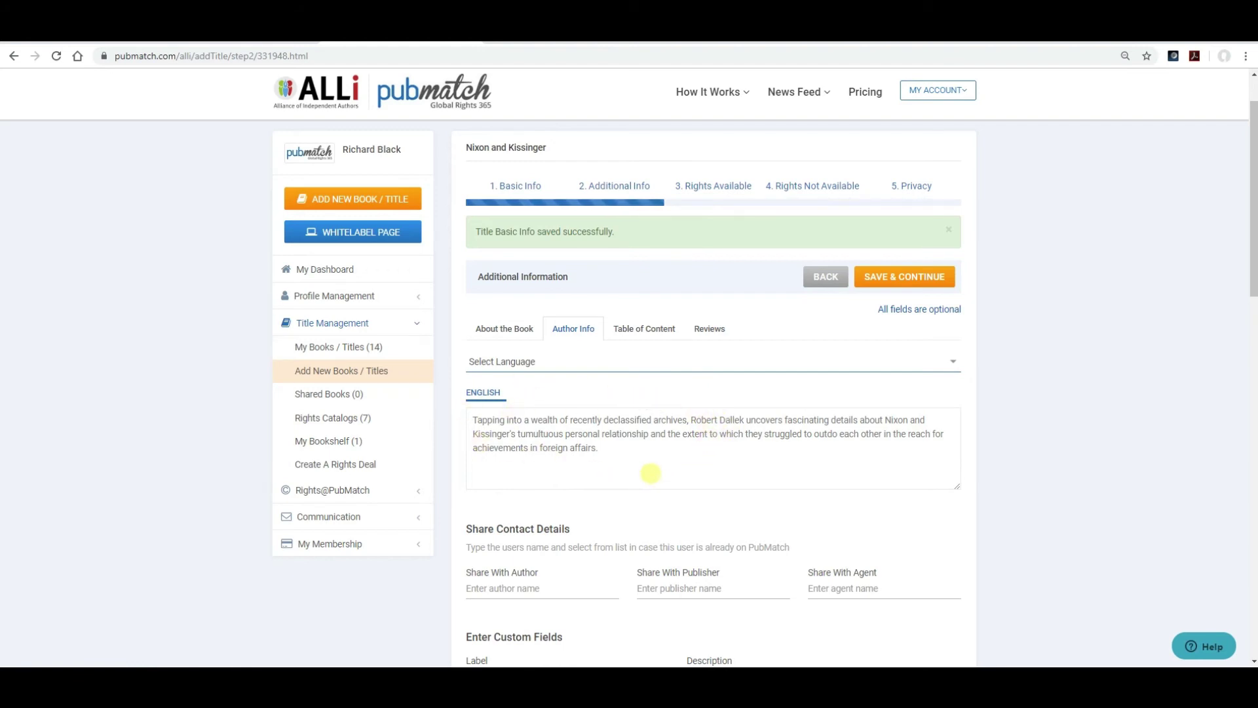
scroll(606, 546, down, 2)
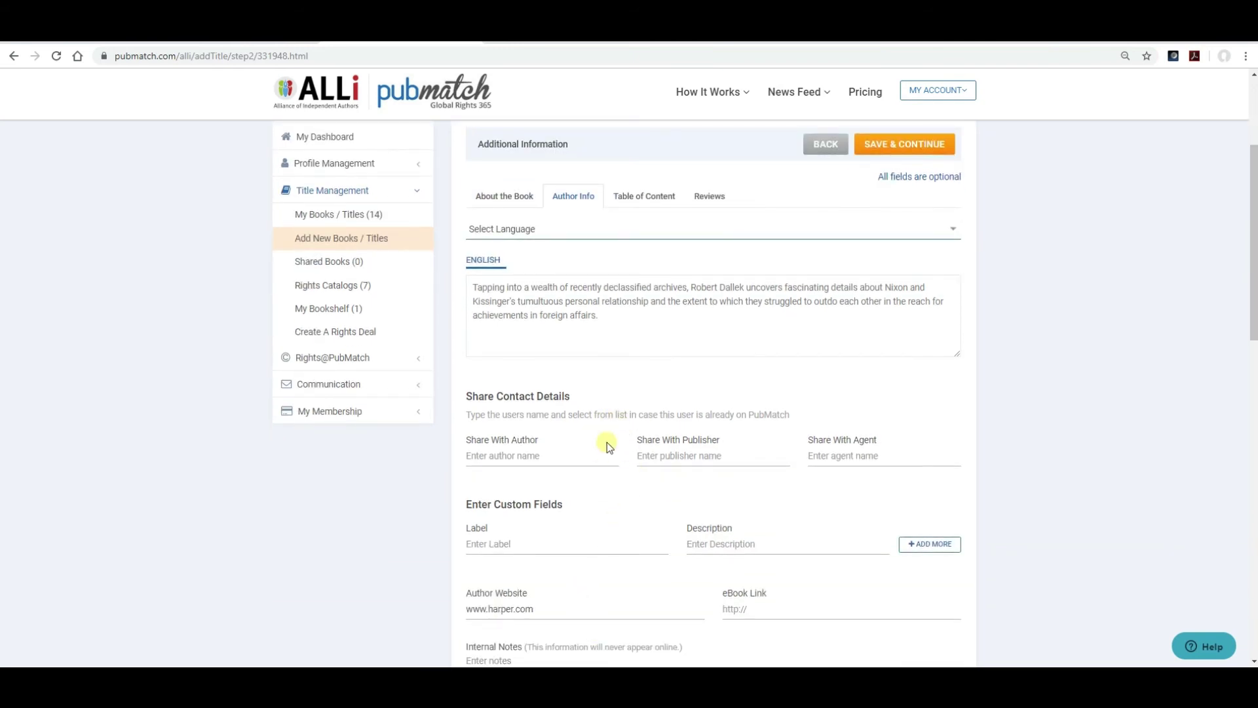
scroll(603, 442, up, 2)
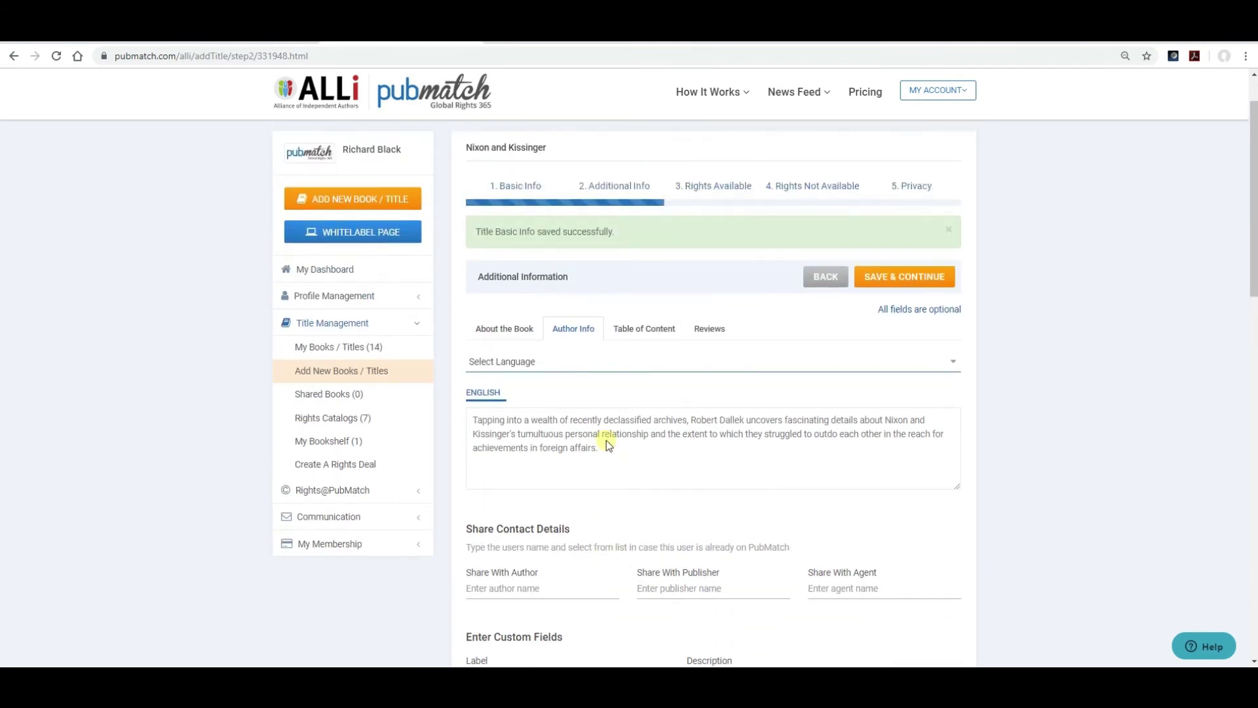
click(642, 329)
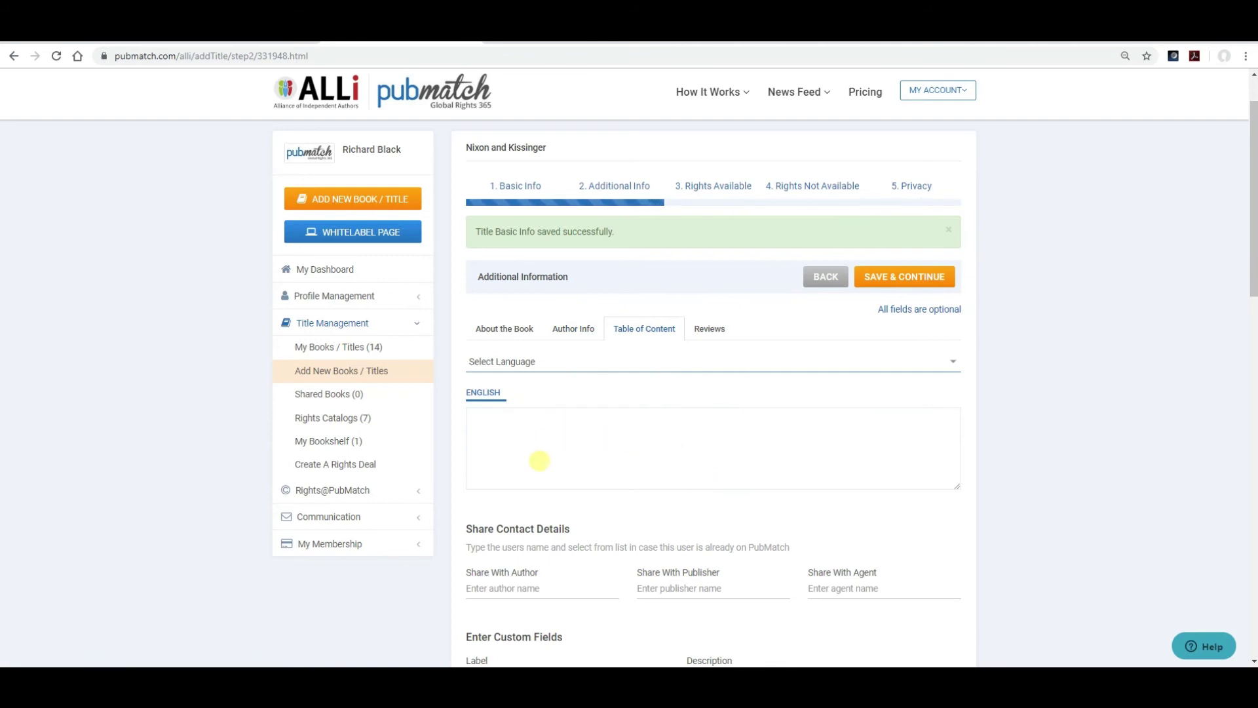
click(708, 329)
scroll(609, 435, down, 5)
scroll(612, 433, up, 5)
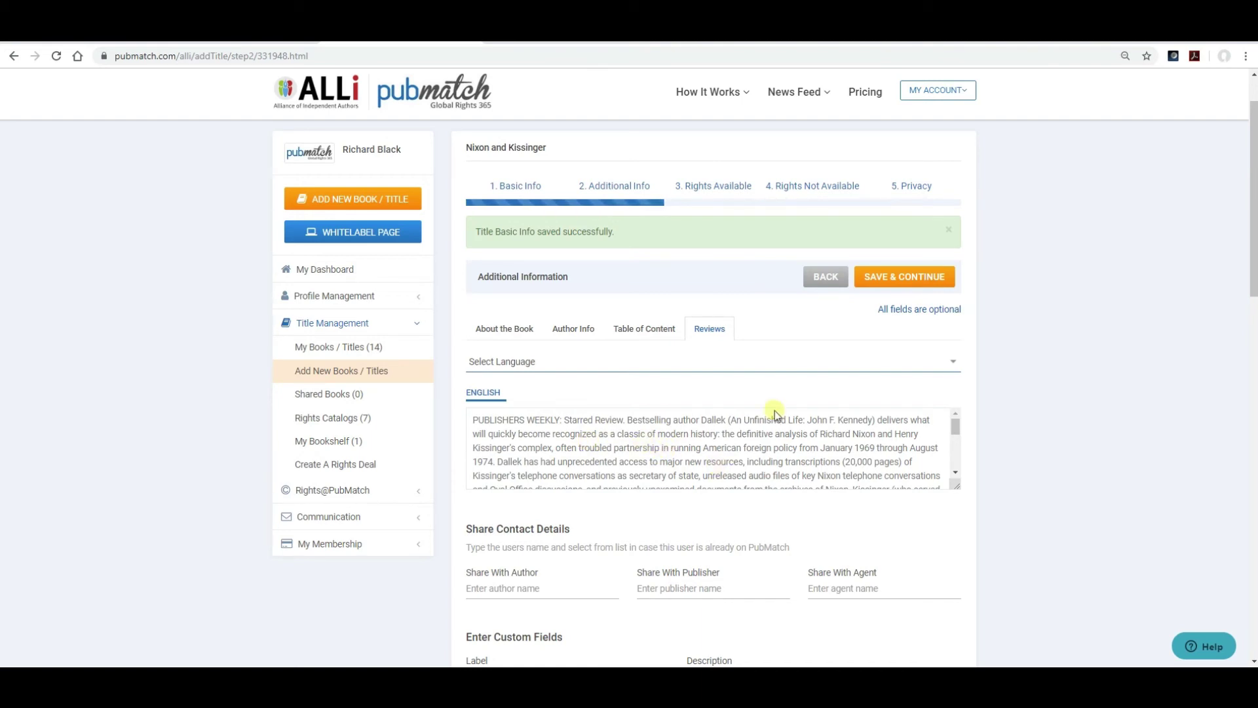
click(886, 279)
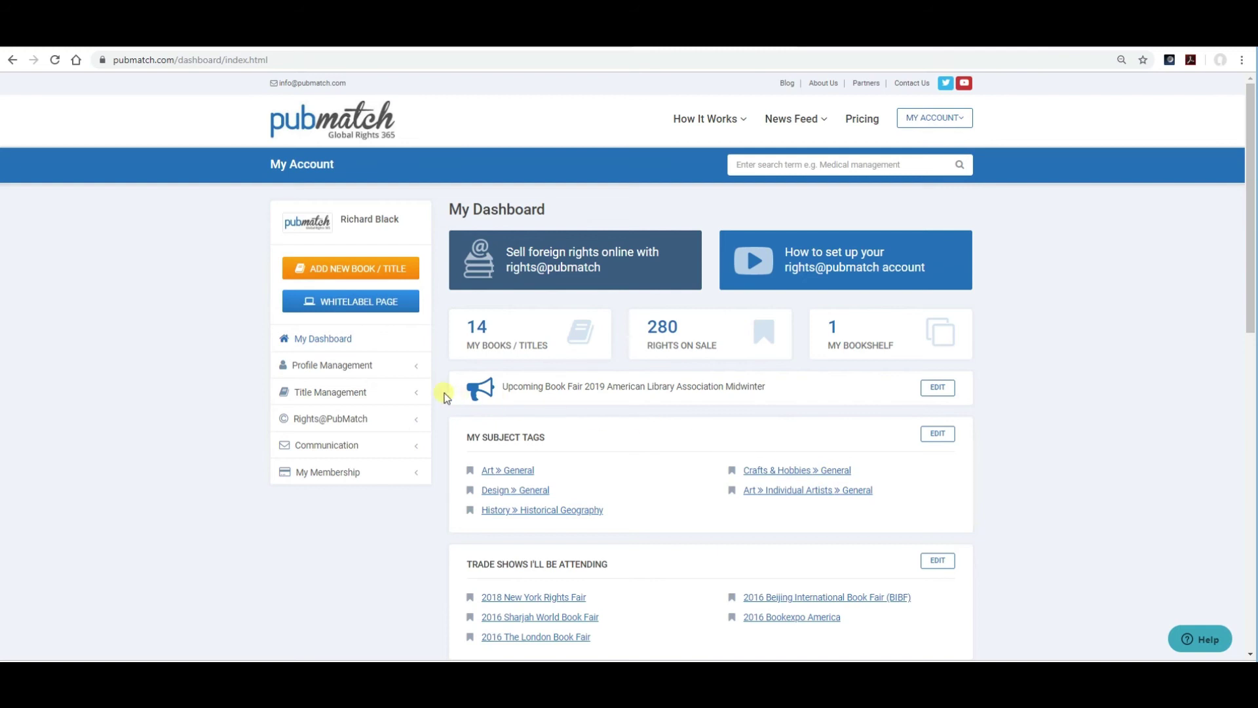
Open My Books / Titles (14) from the Title Management sidebar section.
click(417, 397)
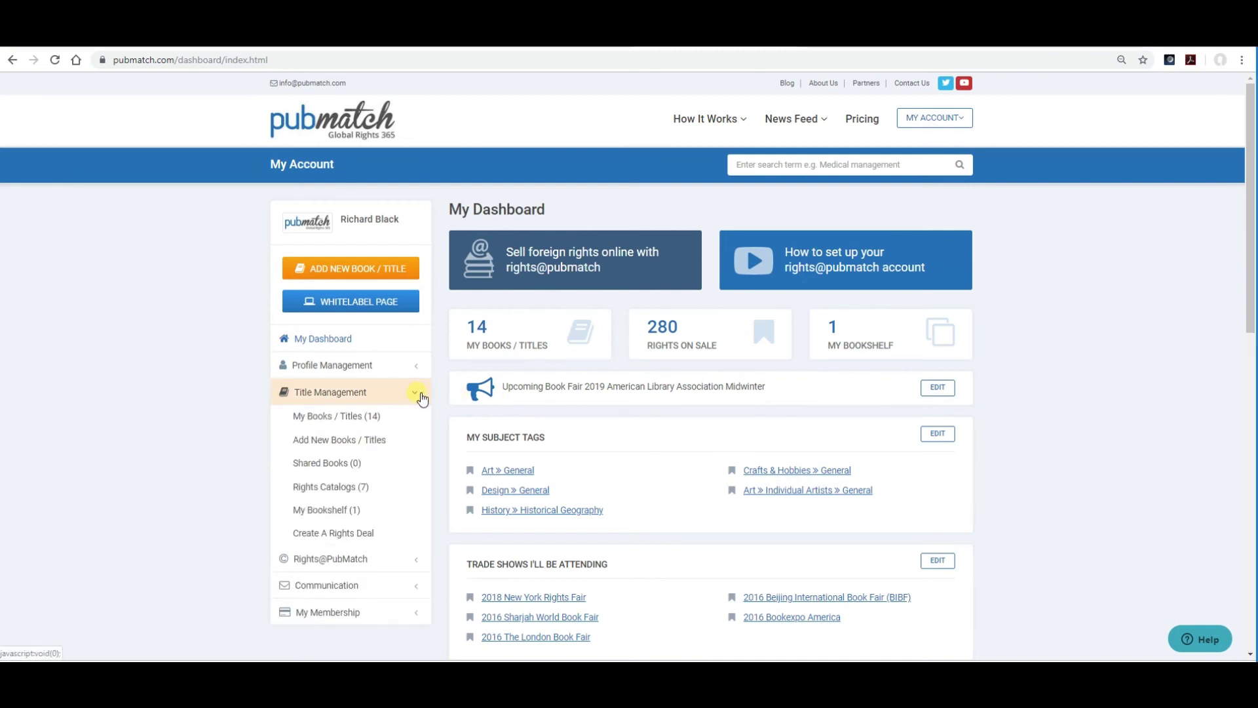
click(352, 417)
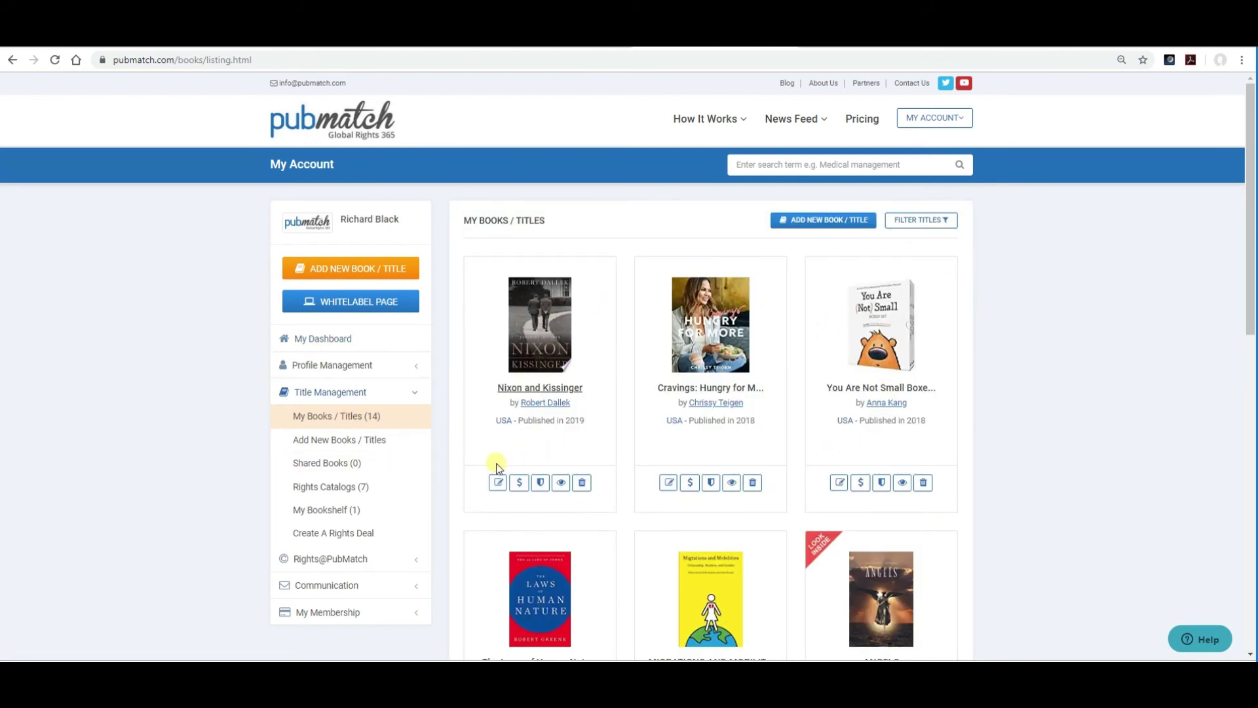
Edit Nixon and Kissinger, jump to 3. Rights Available, and select Spanish as the rights language.
click(498, 483)
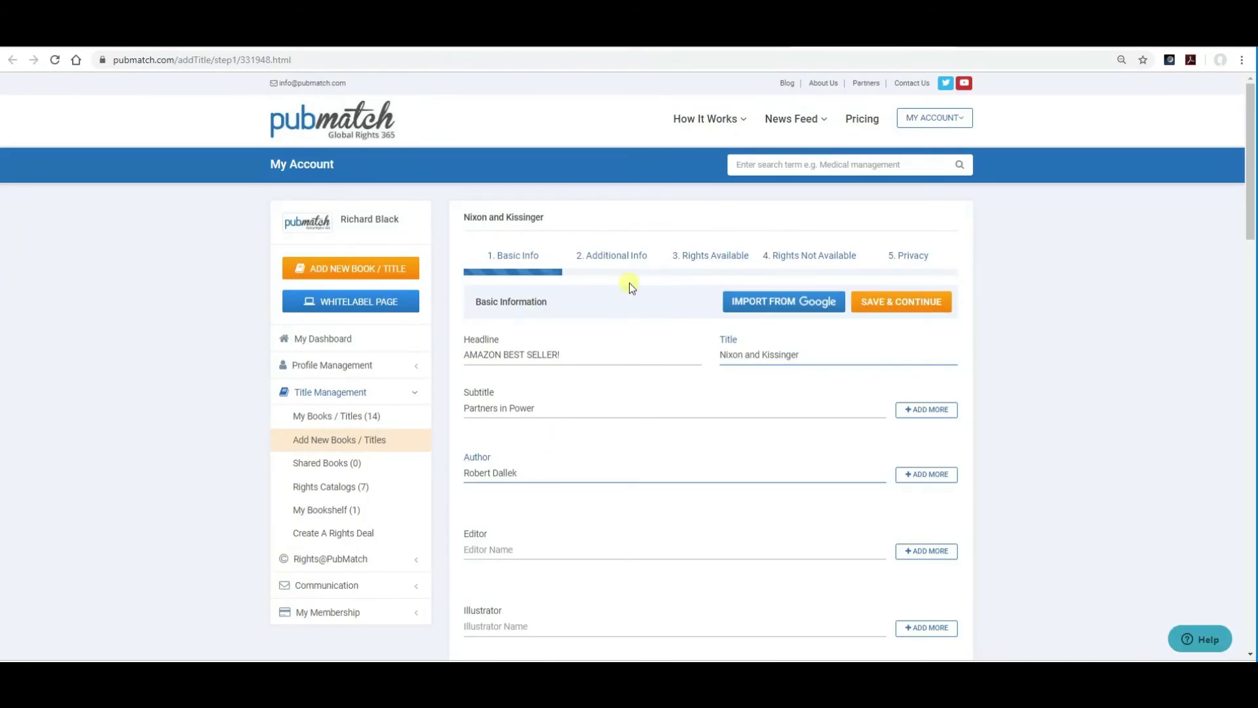
click(710, 257)
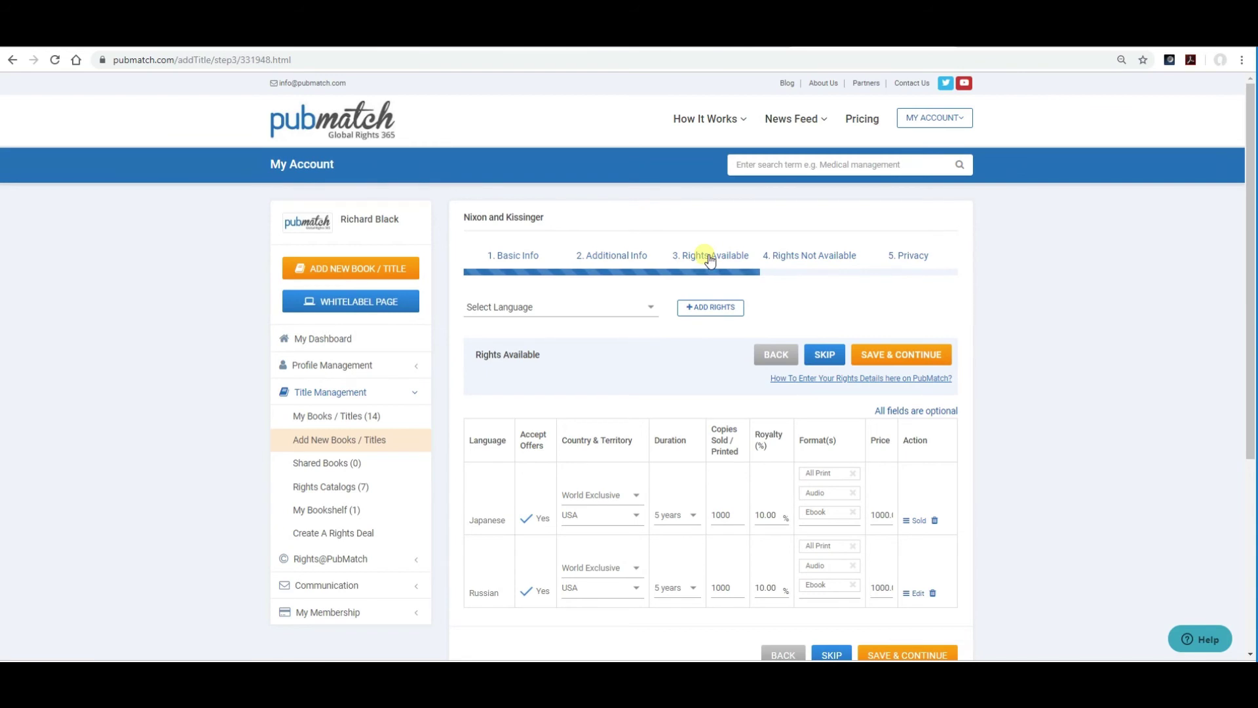
click(652, 311)
drag(652, 338, 652, 478)
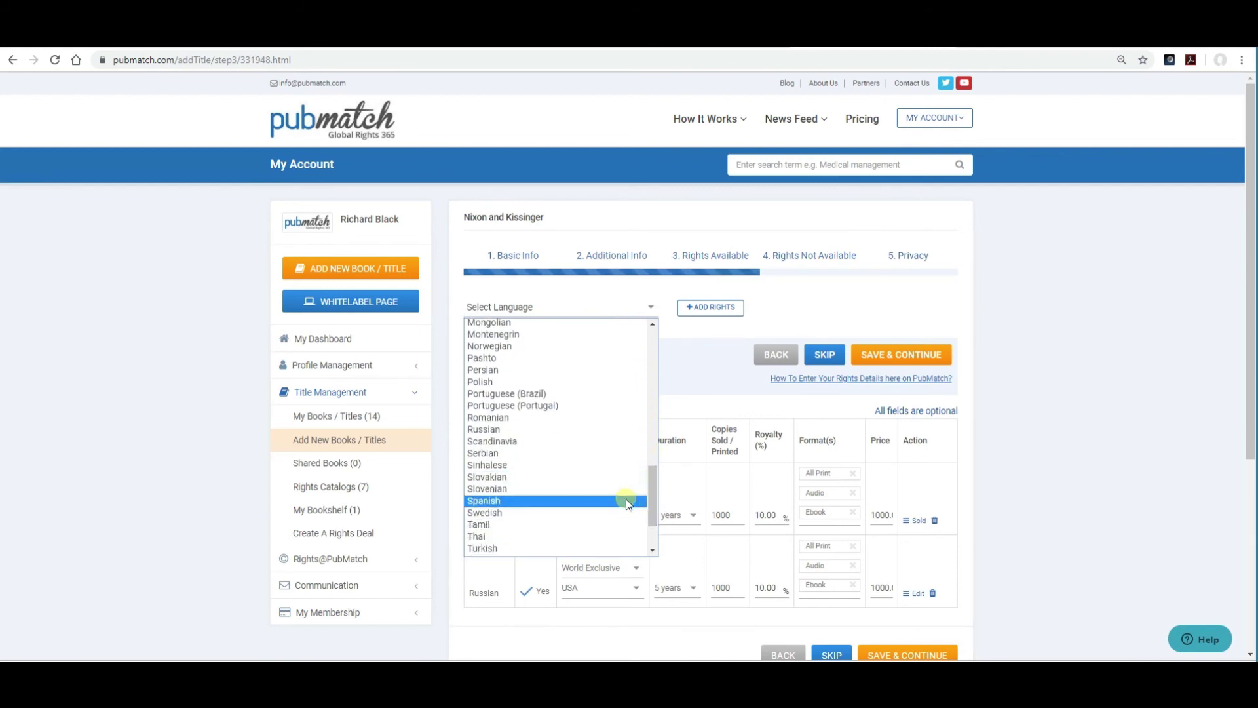
click(627, 498)
Open the add-rights form for Spanish rights on Nixon and Kissinger.
click(705, 308)
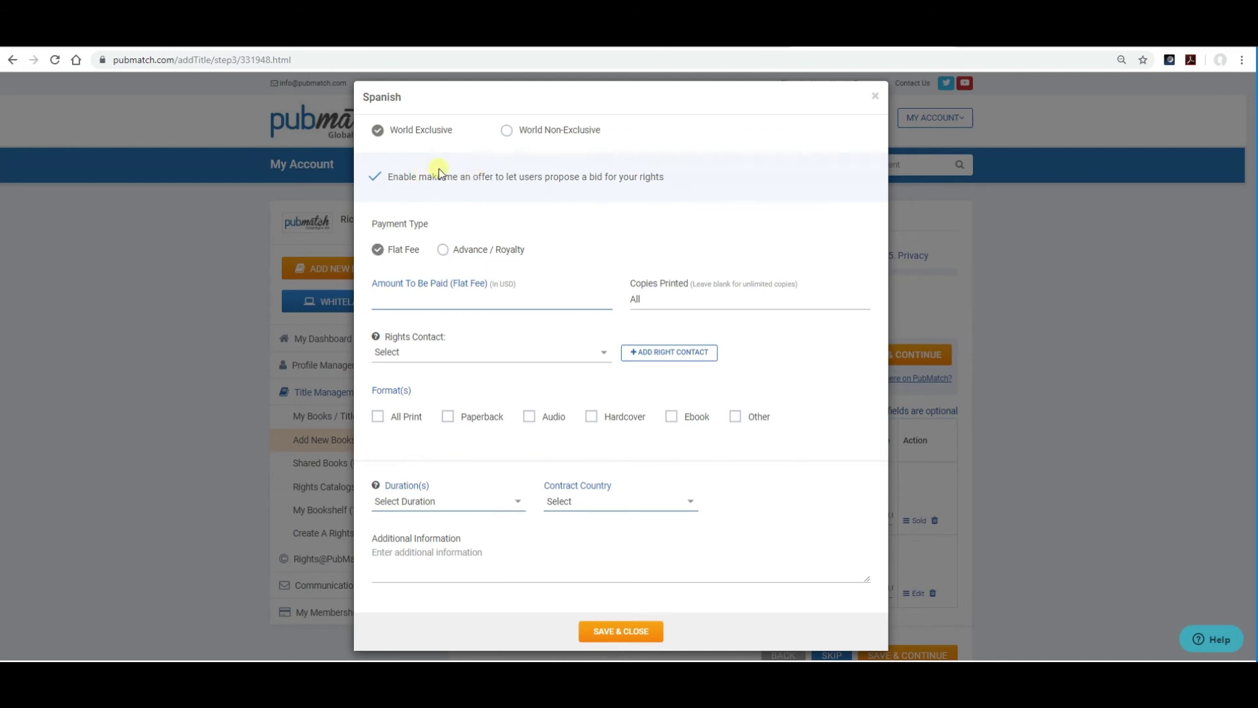
Make the Spanish rights World Non-Exclusive for Spain, leaving make-me-an-offer enabled.
click(507, 130)
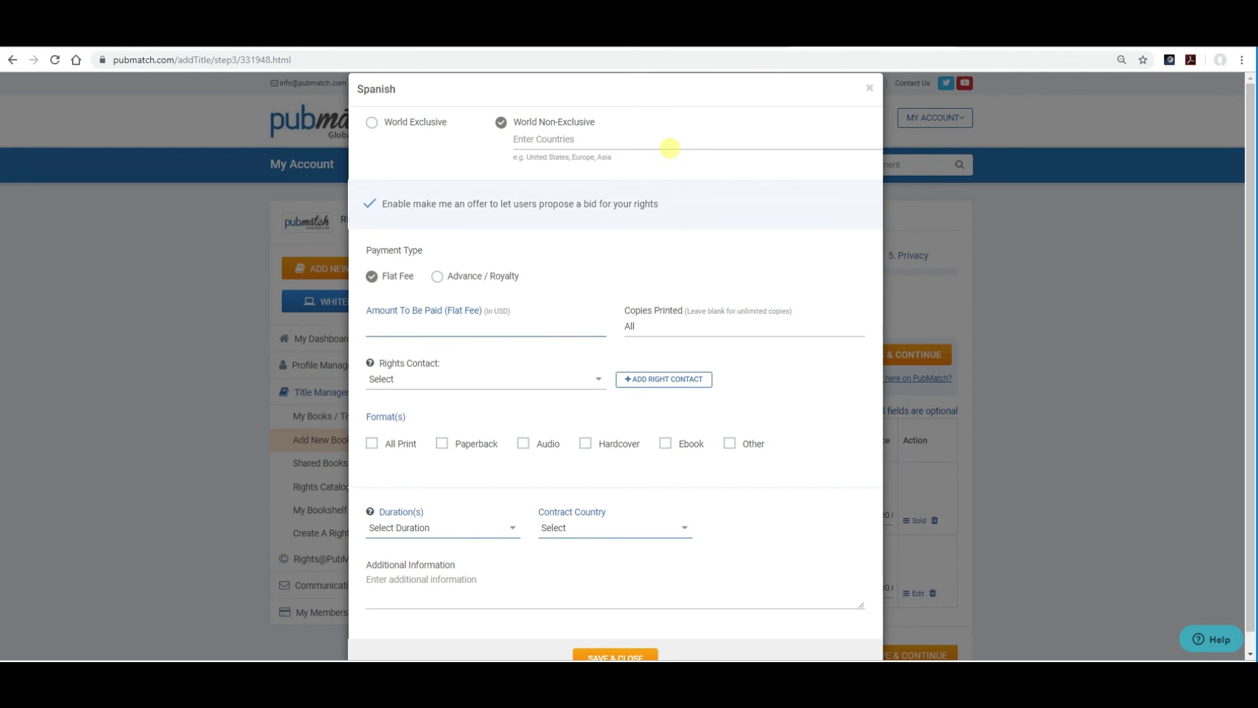
click(575, 142)
text(Spain)
click(368, 204)
click(369, 204)
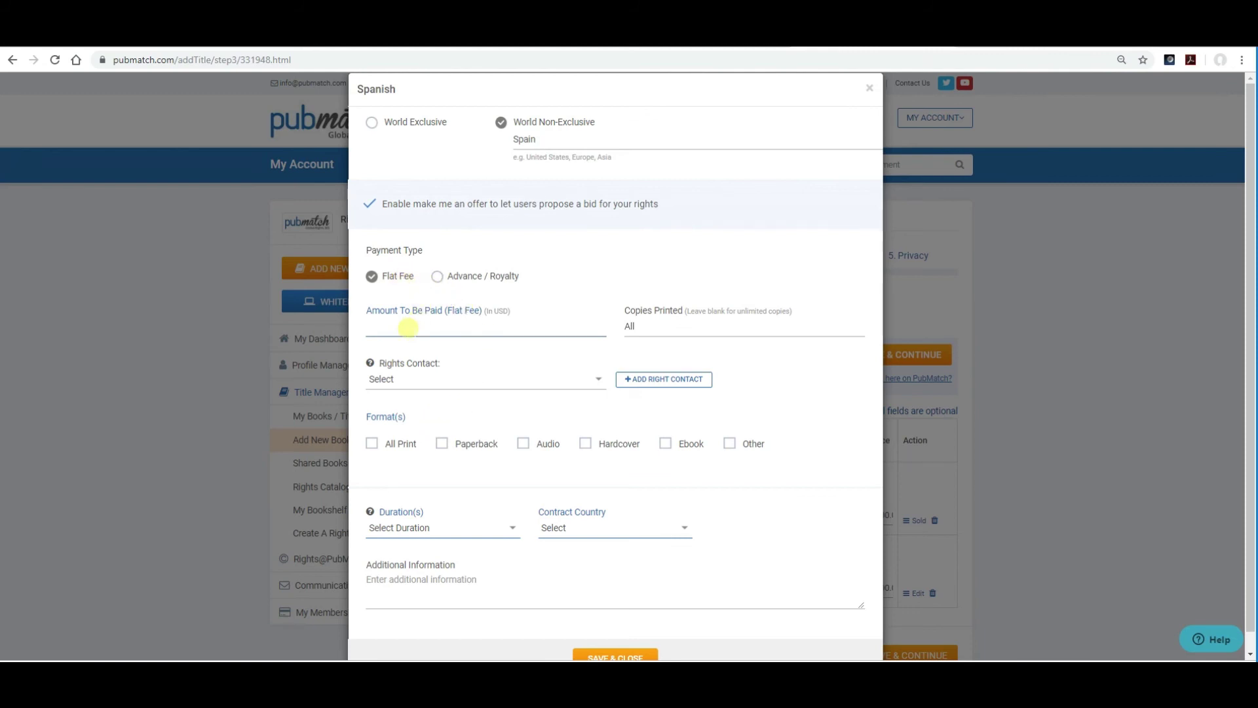
Enter a 1000 flat fee and change copies printed to 1500.
click(407, 328)
text(1000)
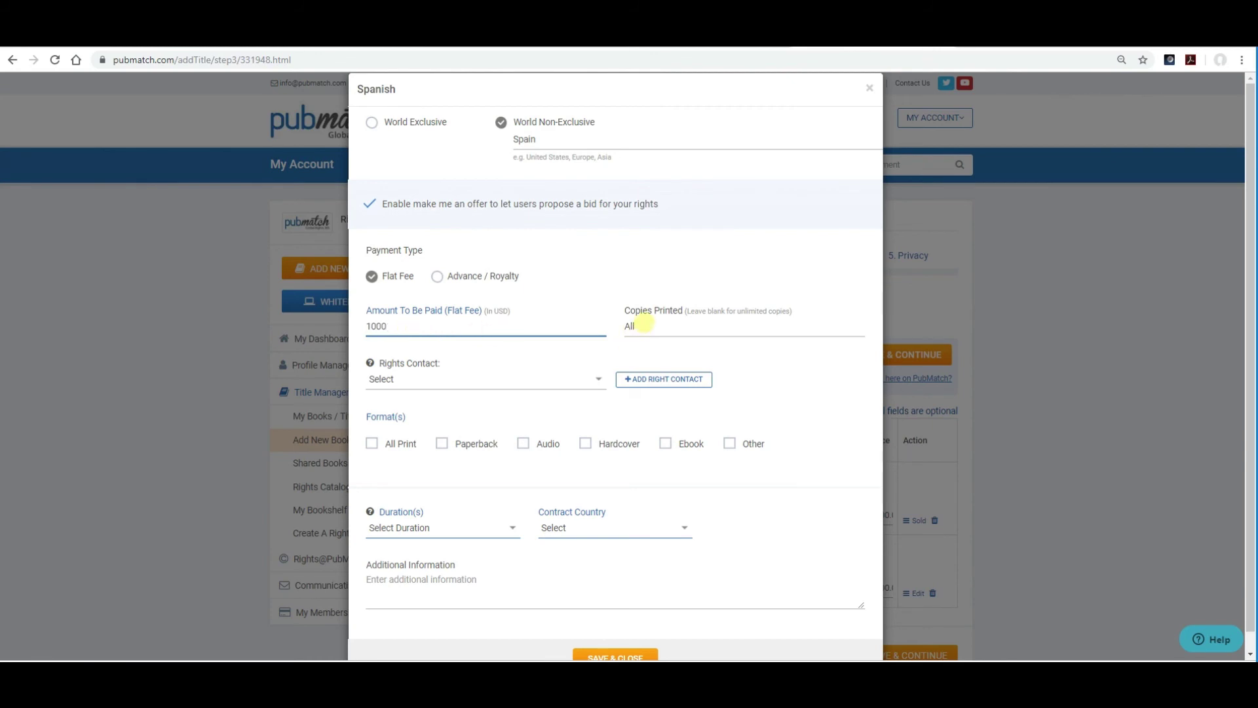
double_click(627, 327)
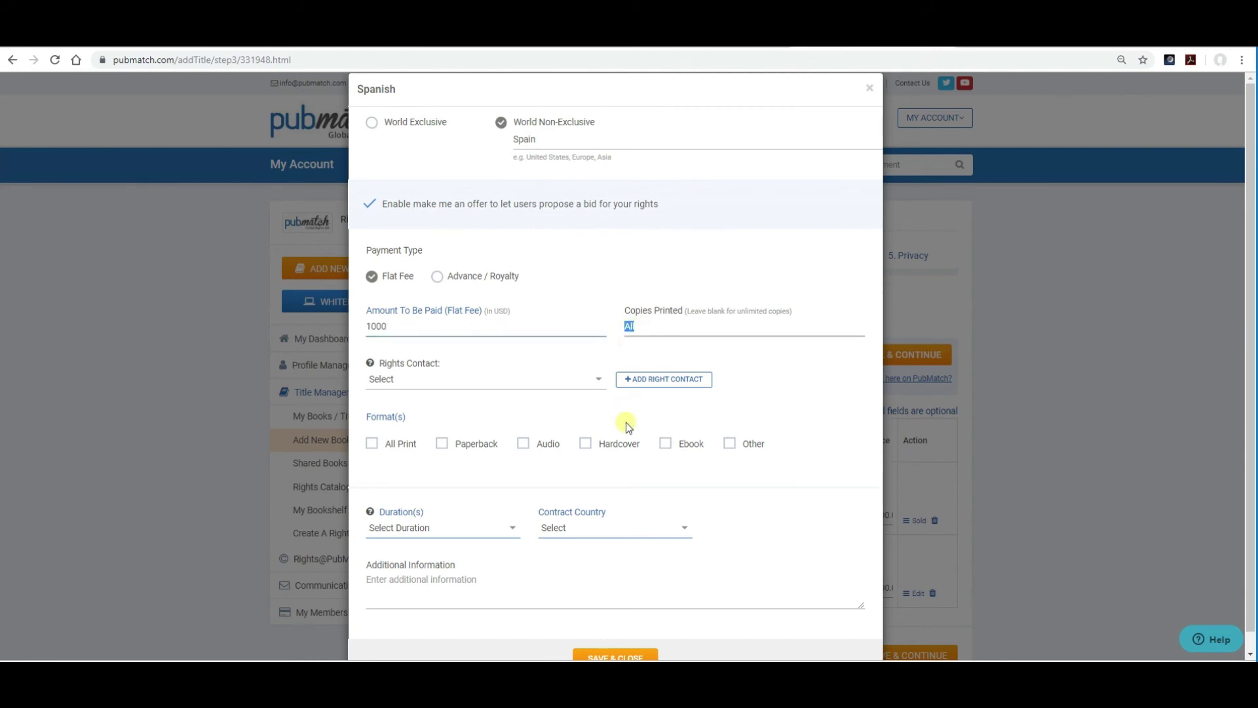
text(1500)
Tick All Print and Ebook as the available formats, leaving the rights contact unset.
click(600, 379)
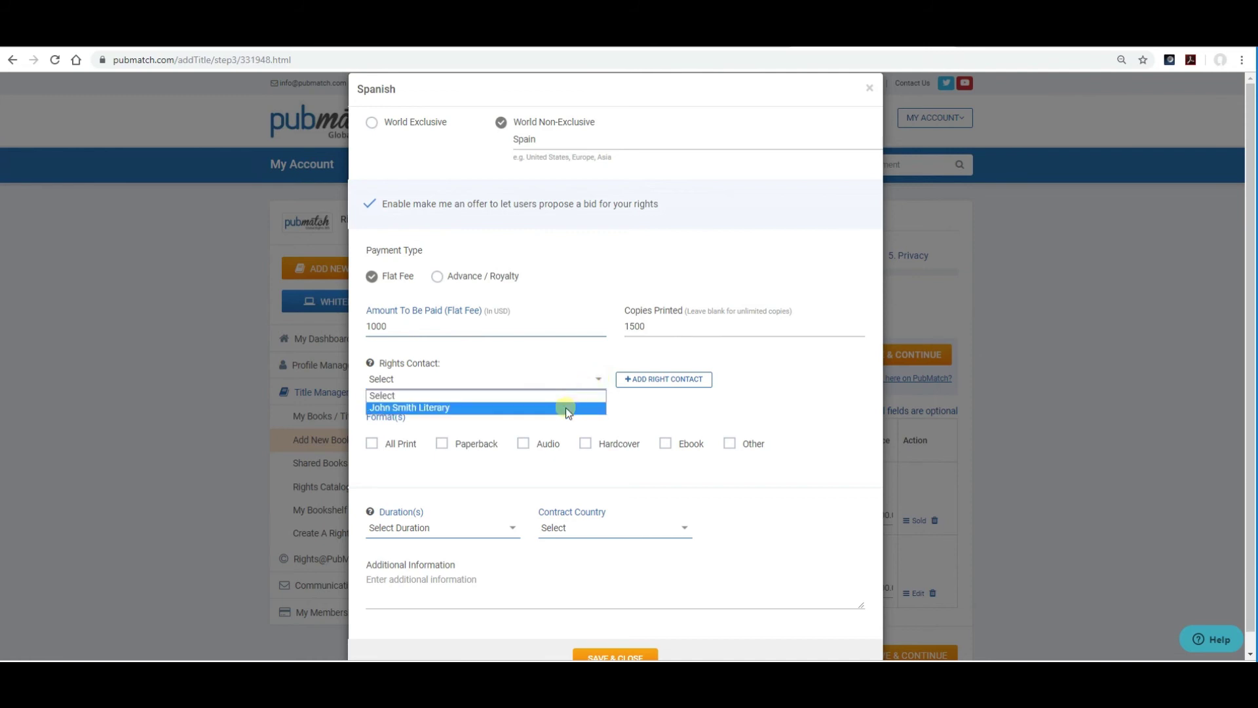
click(585, 357)
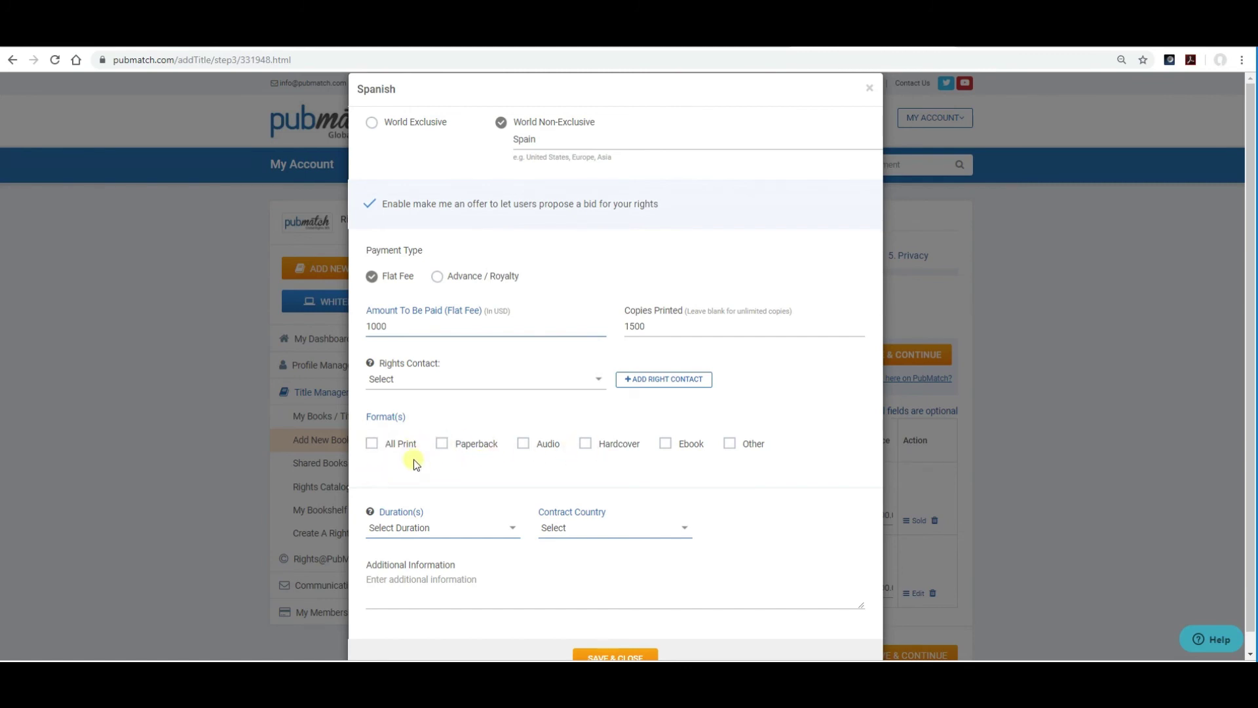
click(373, 444)
click(666, 445)
Set the duration to 3 Years and the contract country to USA.
scroll(651, 478, down, 1)
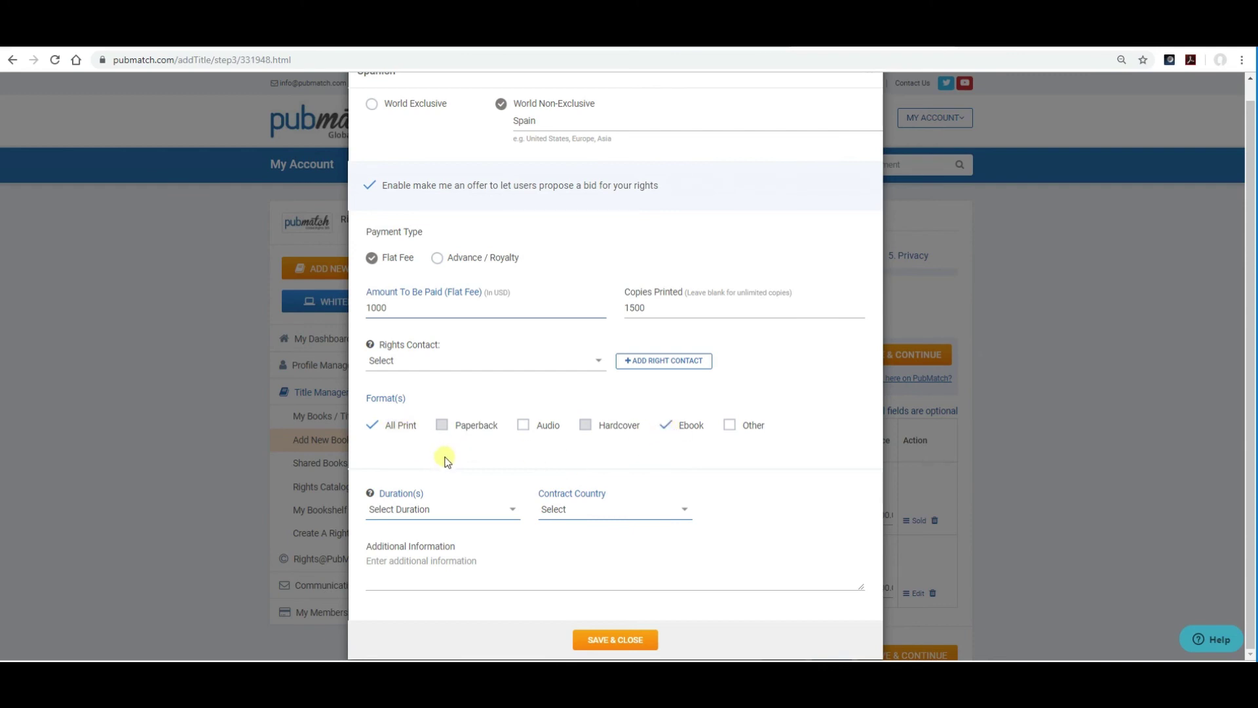
click(512, 511)
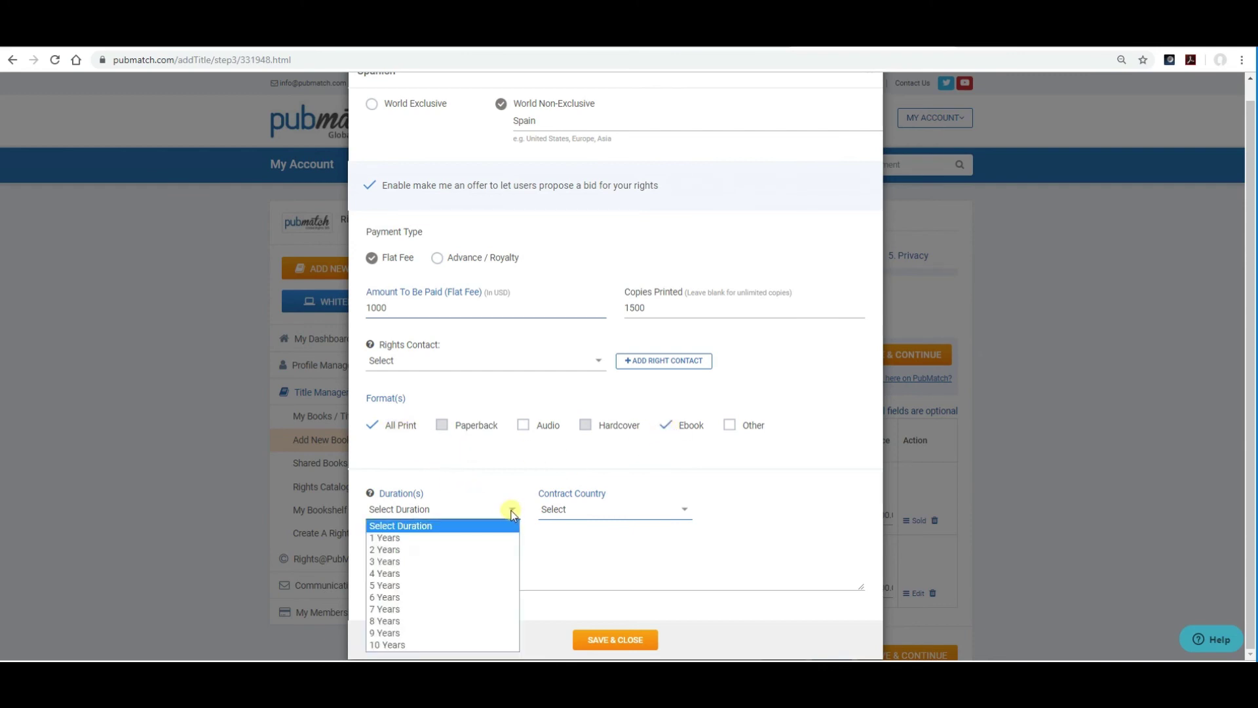
click(471, 559)
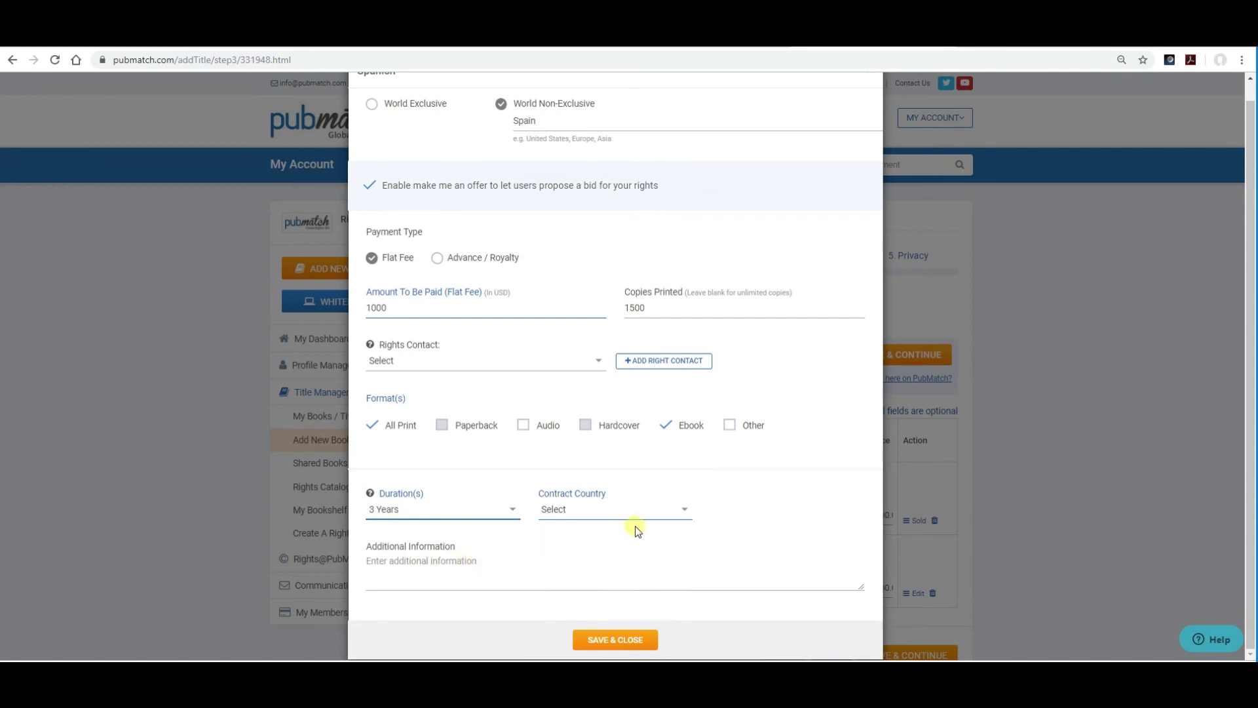
click(682, 509)
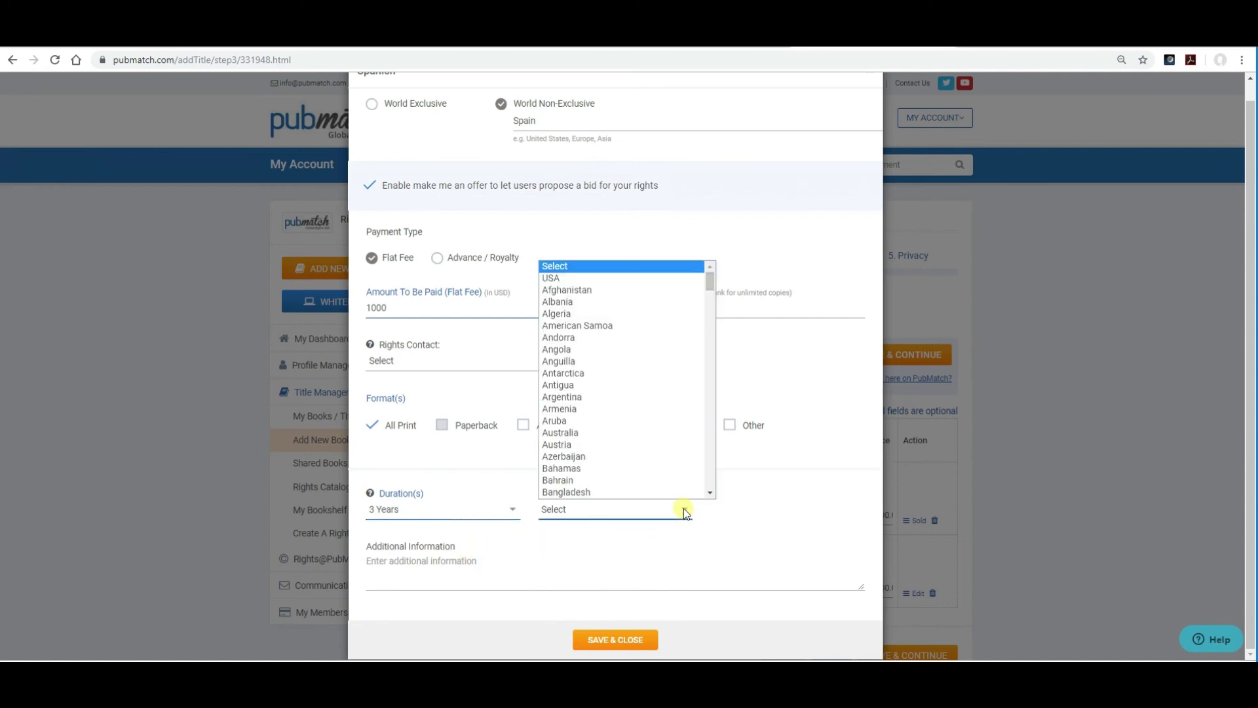
click(616, 277)
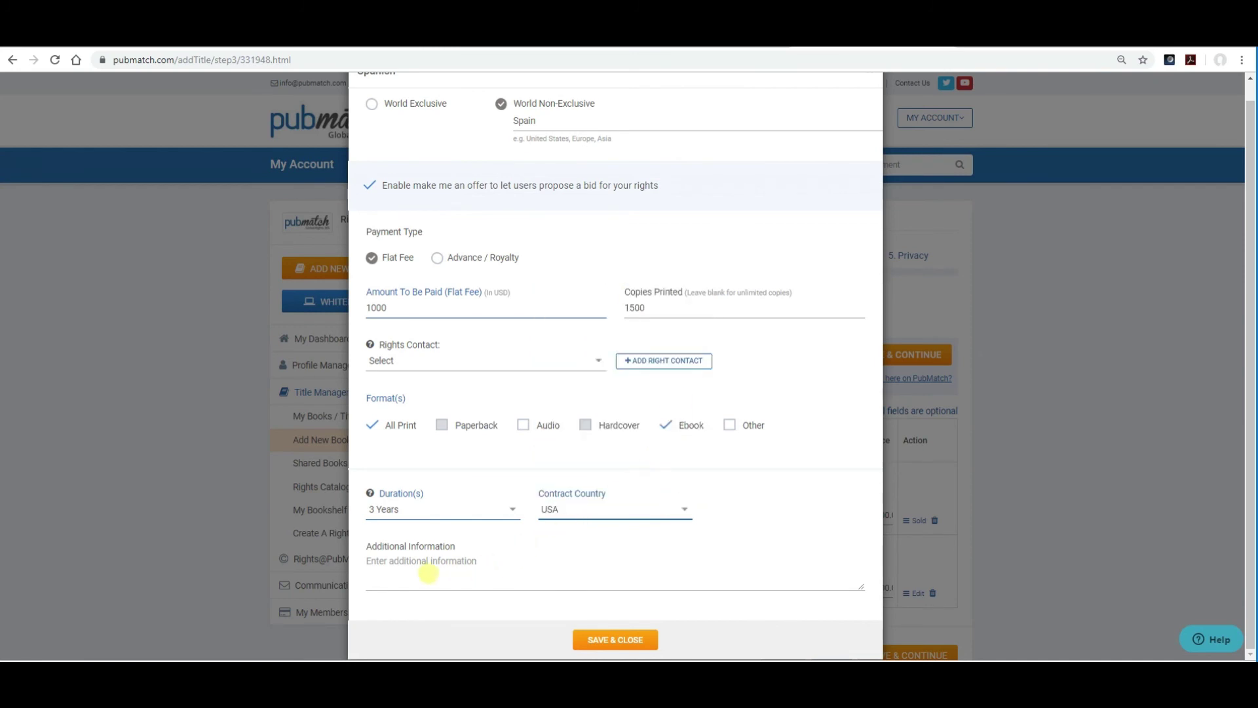
Add the note 'Audio rights available' under Additional Information.
click(419, 561)
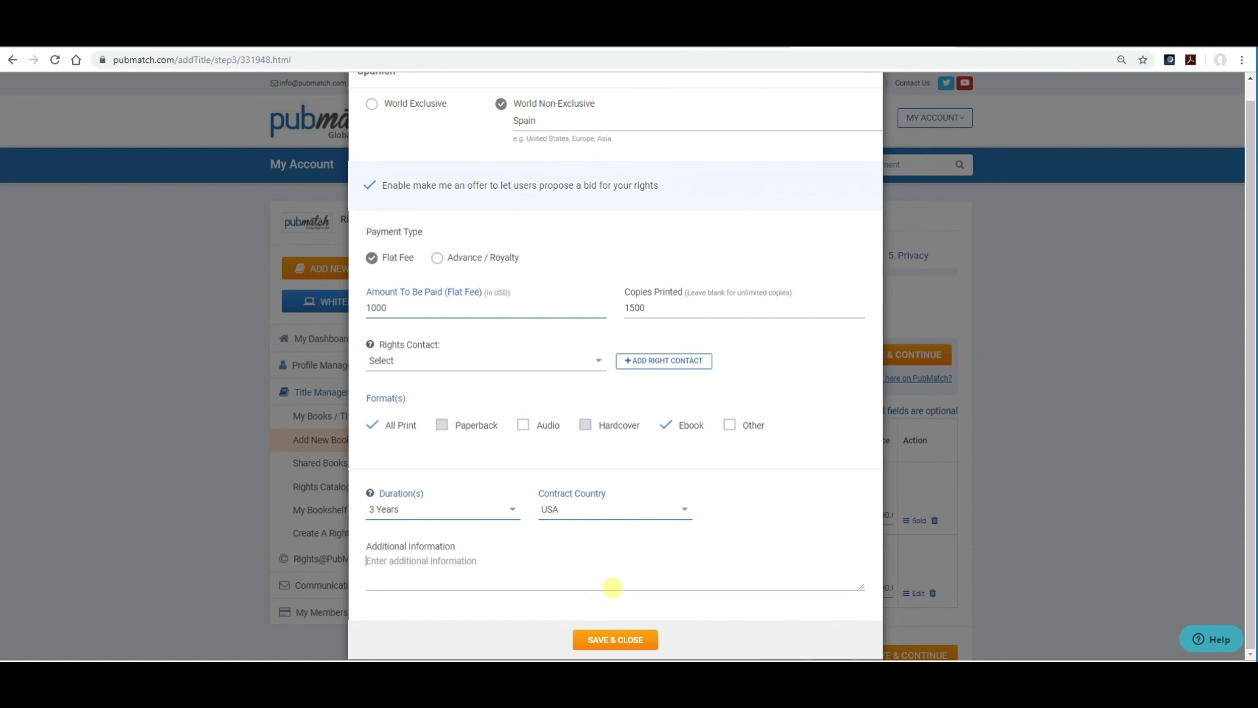
text(Audio rights available)
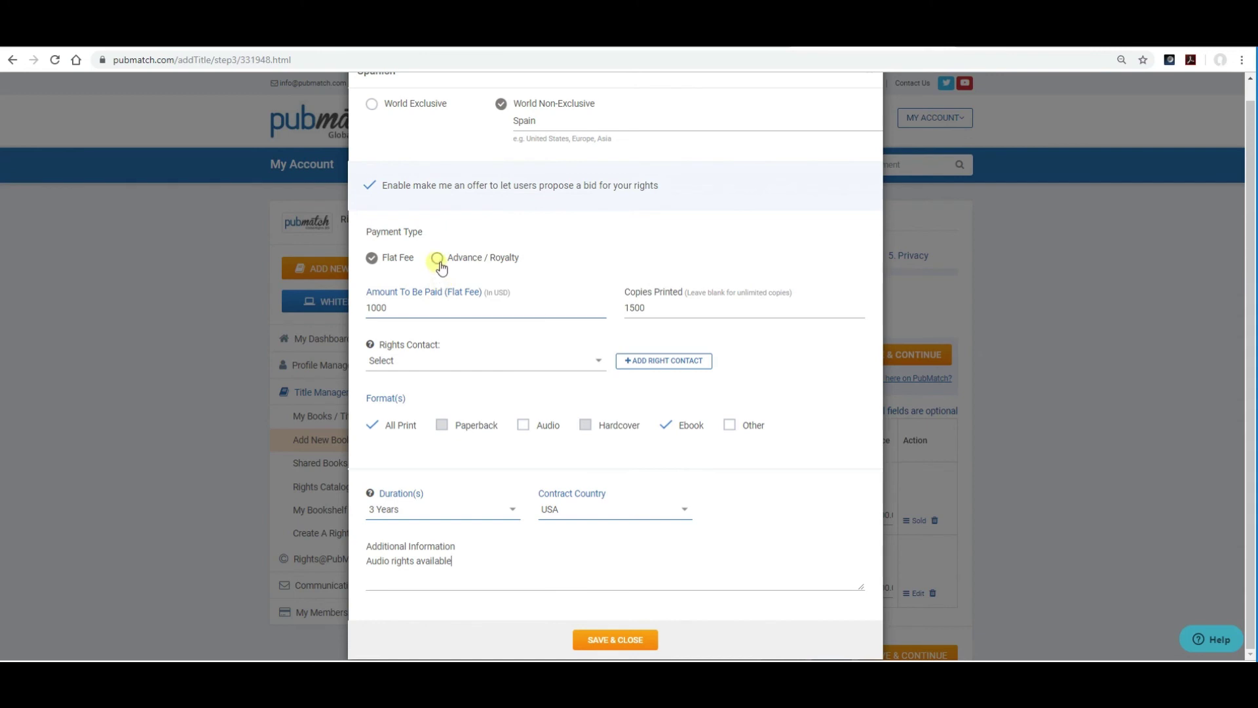
Switch to Advance / Royalty with a 10% rate on the first 1500 copies sold.
click(436, 257)
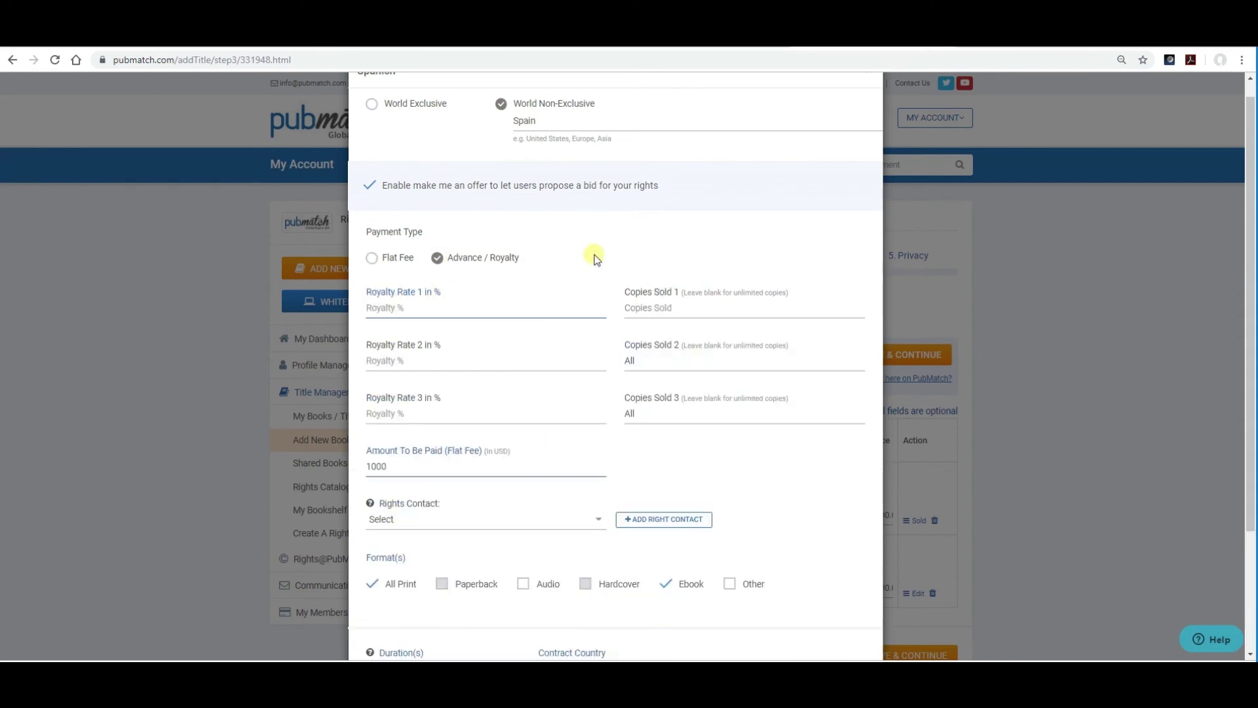
click(383, 308)
text(10)
click(634, 305)
text(1500)
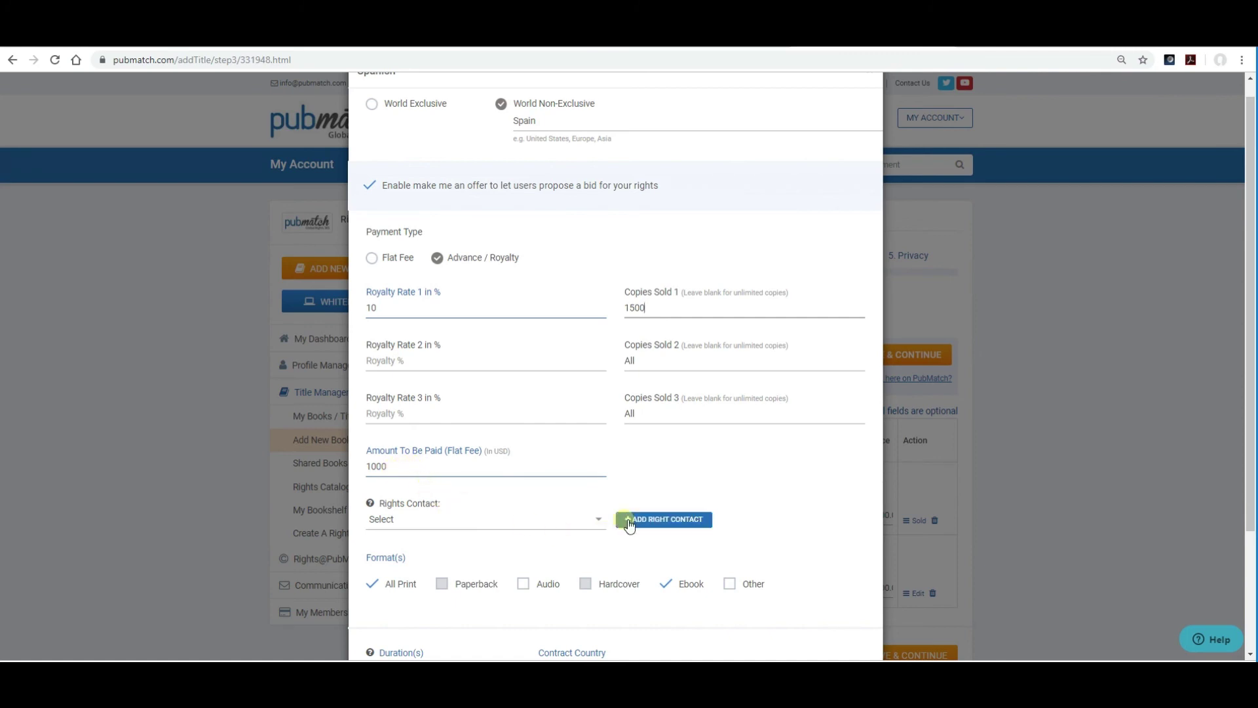
Keep All Print ticked and save the Spanish rights.
scroll(691, 486, down, 2)
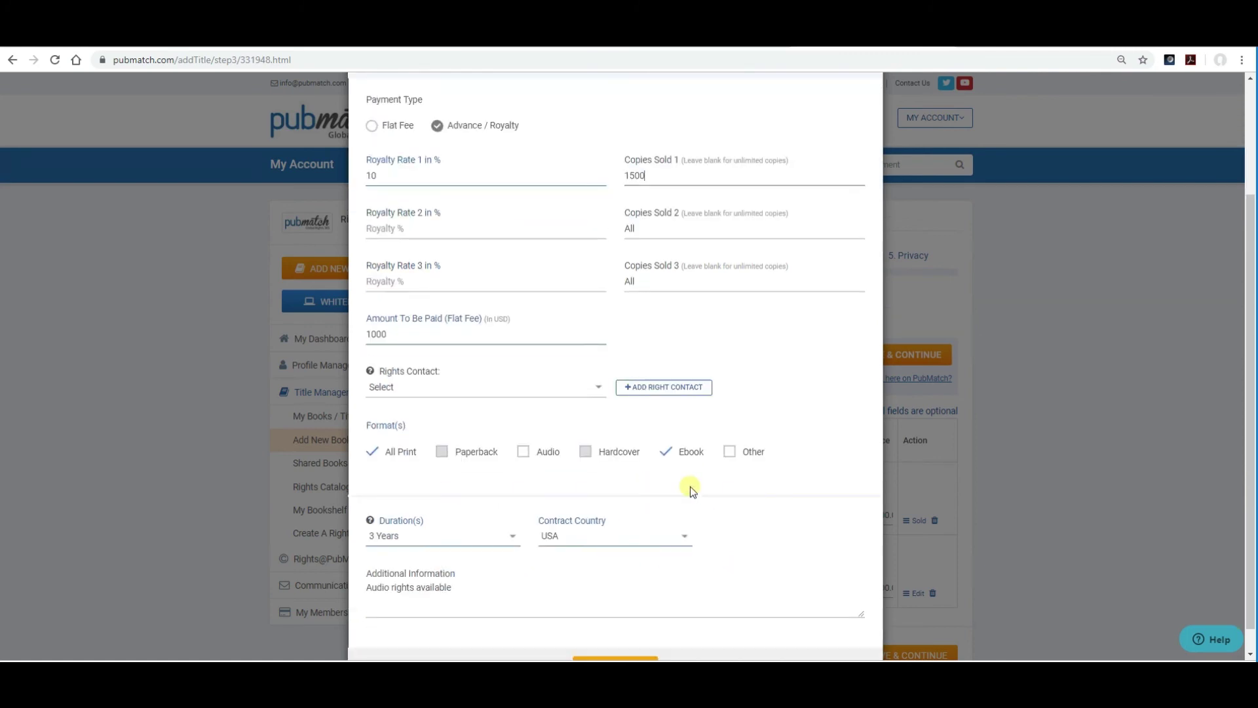
click(376, 456)
scroll(600, 566, down, 1)
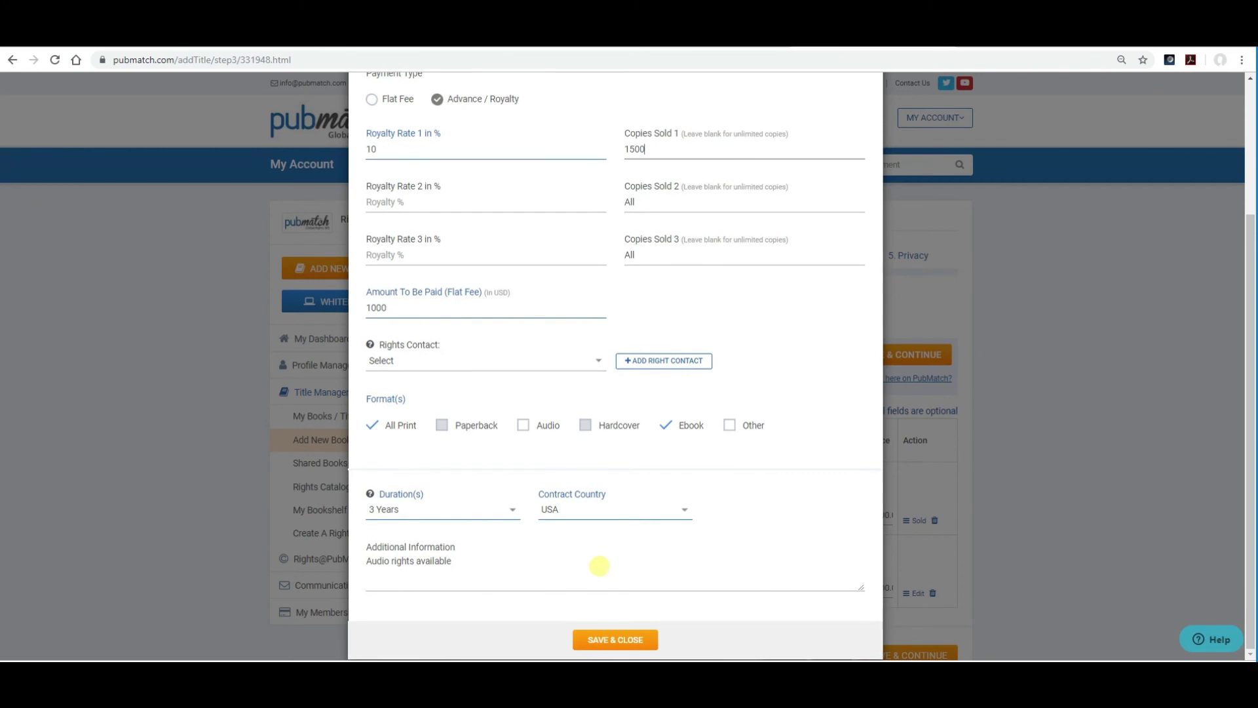
click(619, 638)
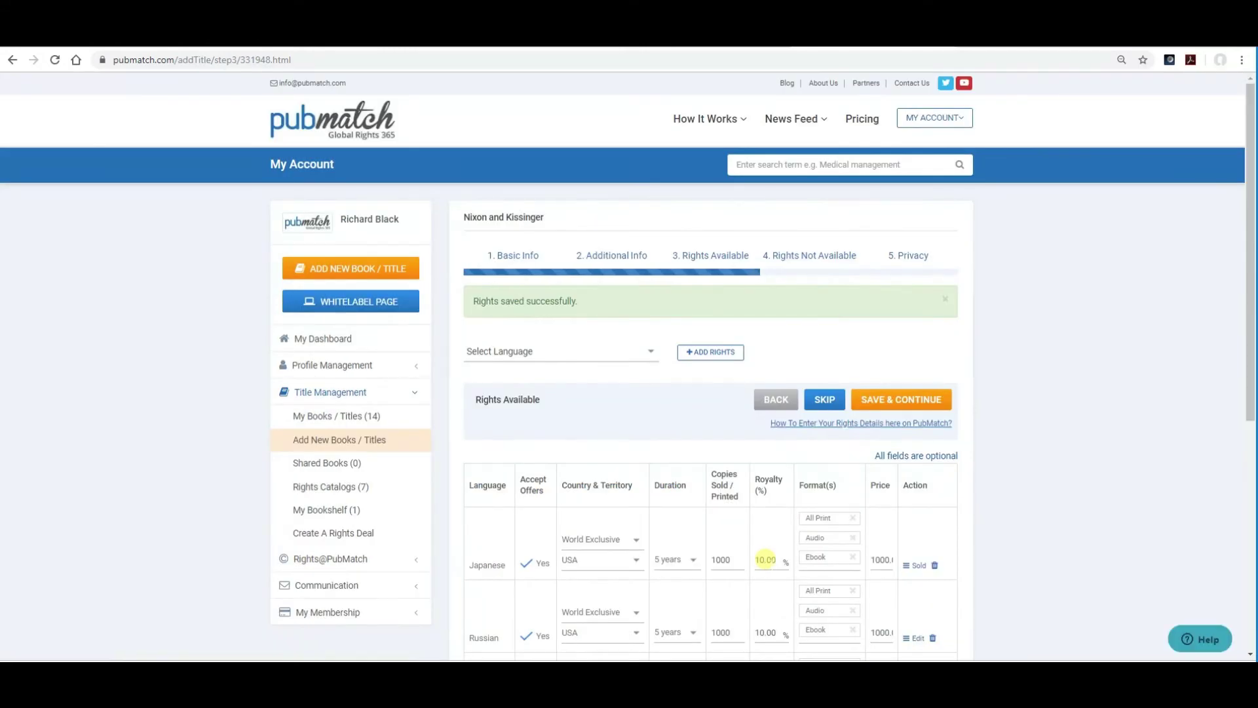
Reopen the saved Spanish rights row to review its details, then close it.
scroll(751, 523, down, 1)
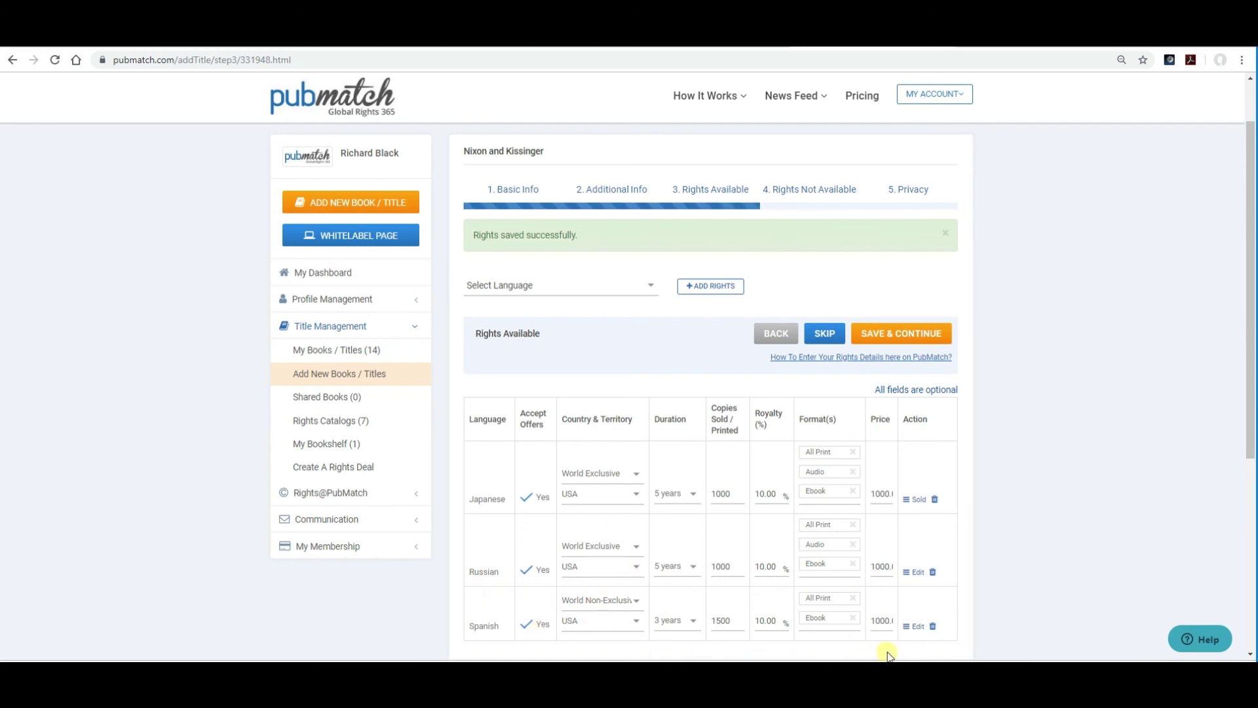
click(918, 627)
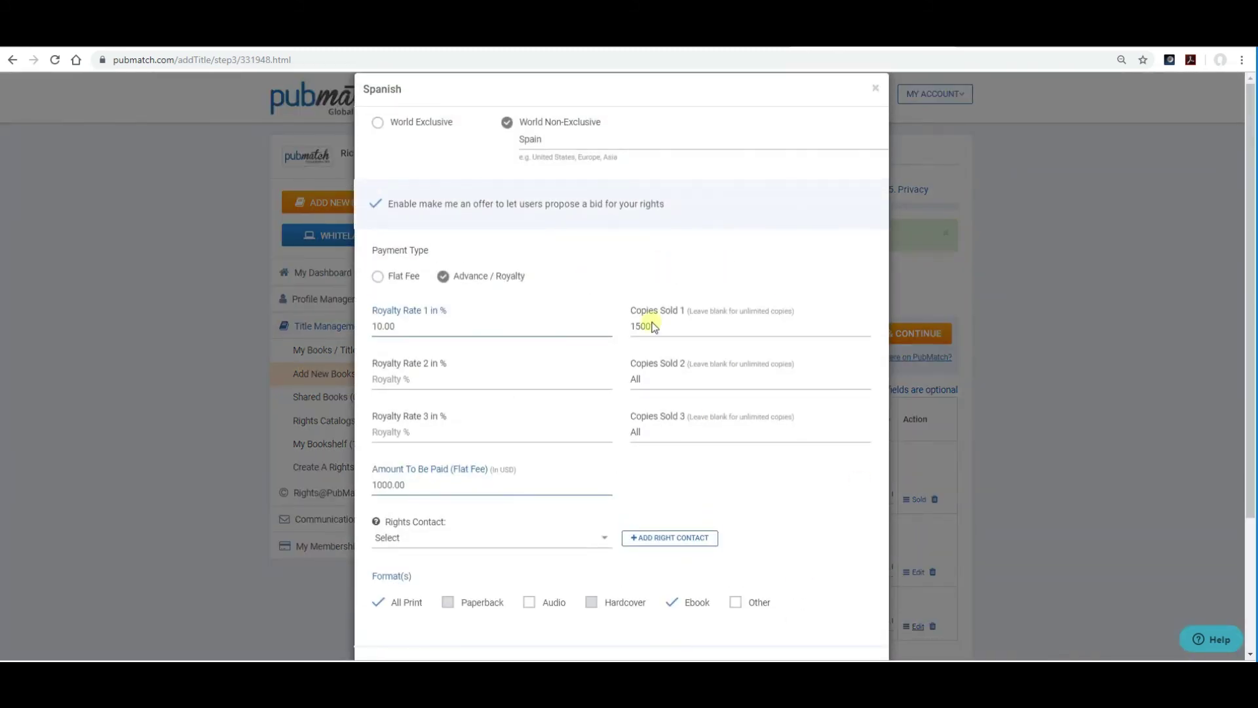
click(877, 87)
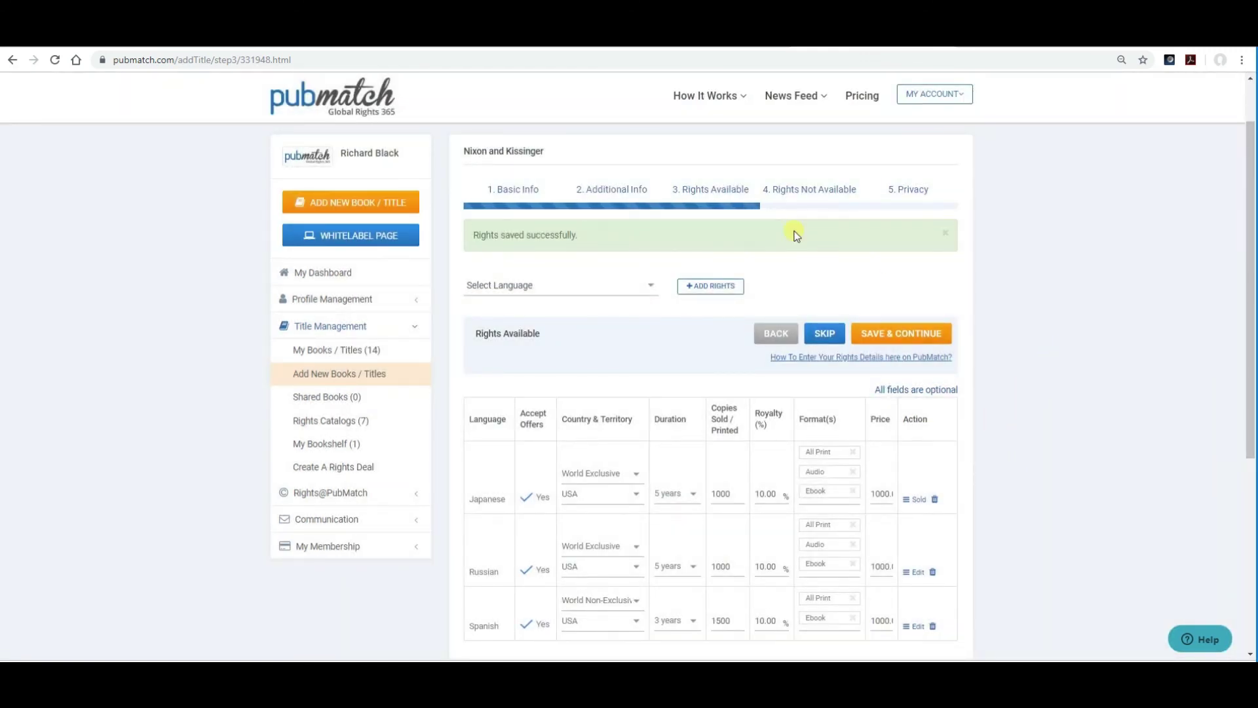
Save the available rights and bring up the language list on Rights Not Available.
click(884, 334)
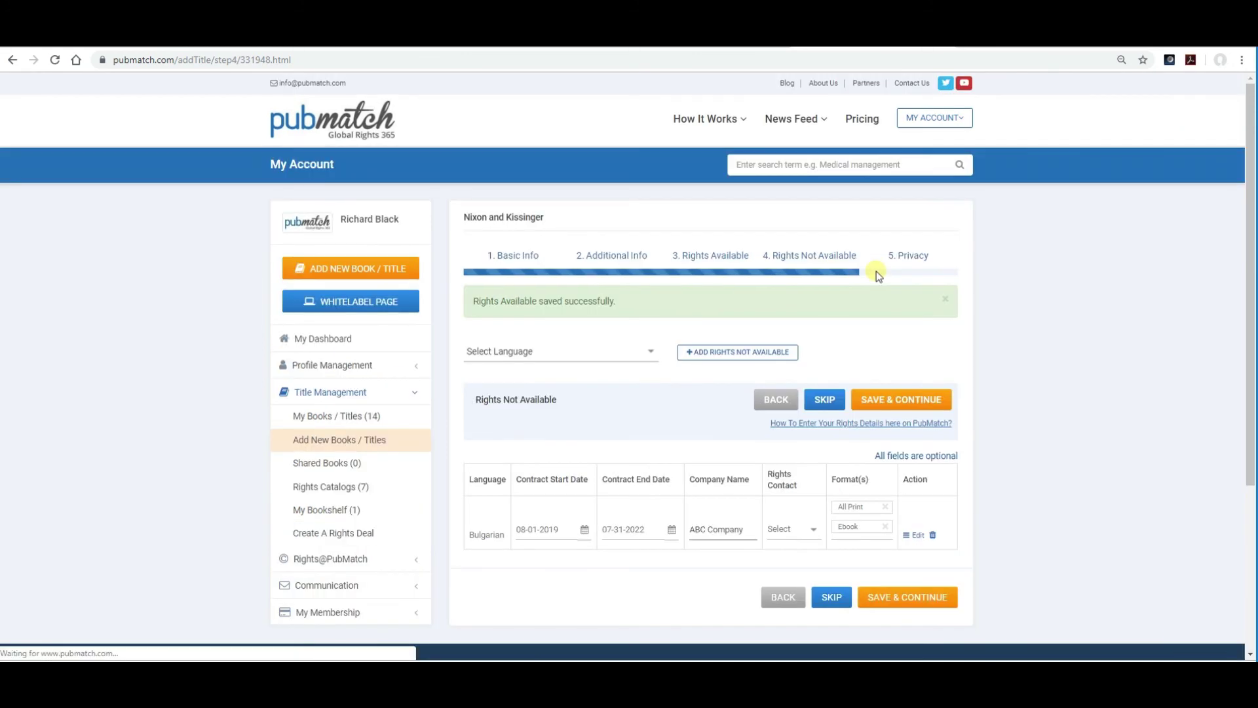
scroll(871, 332, down, 1)
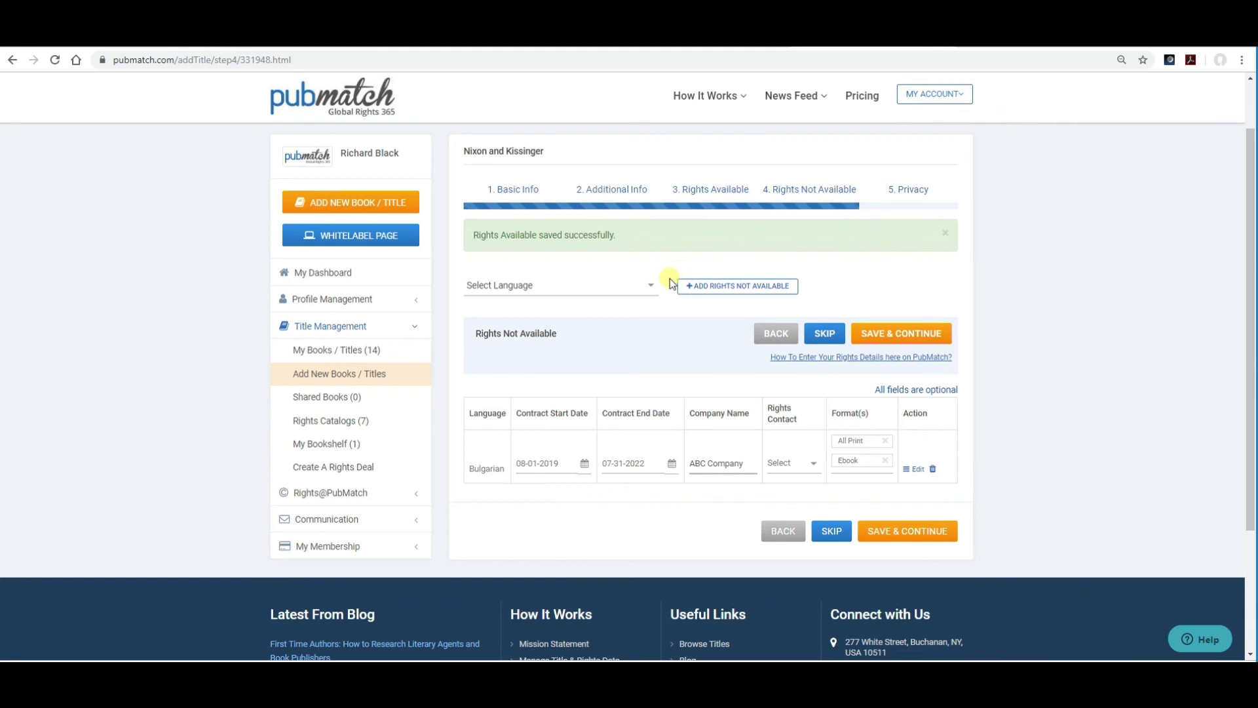
click(650, 286)
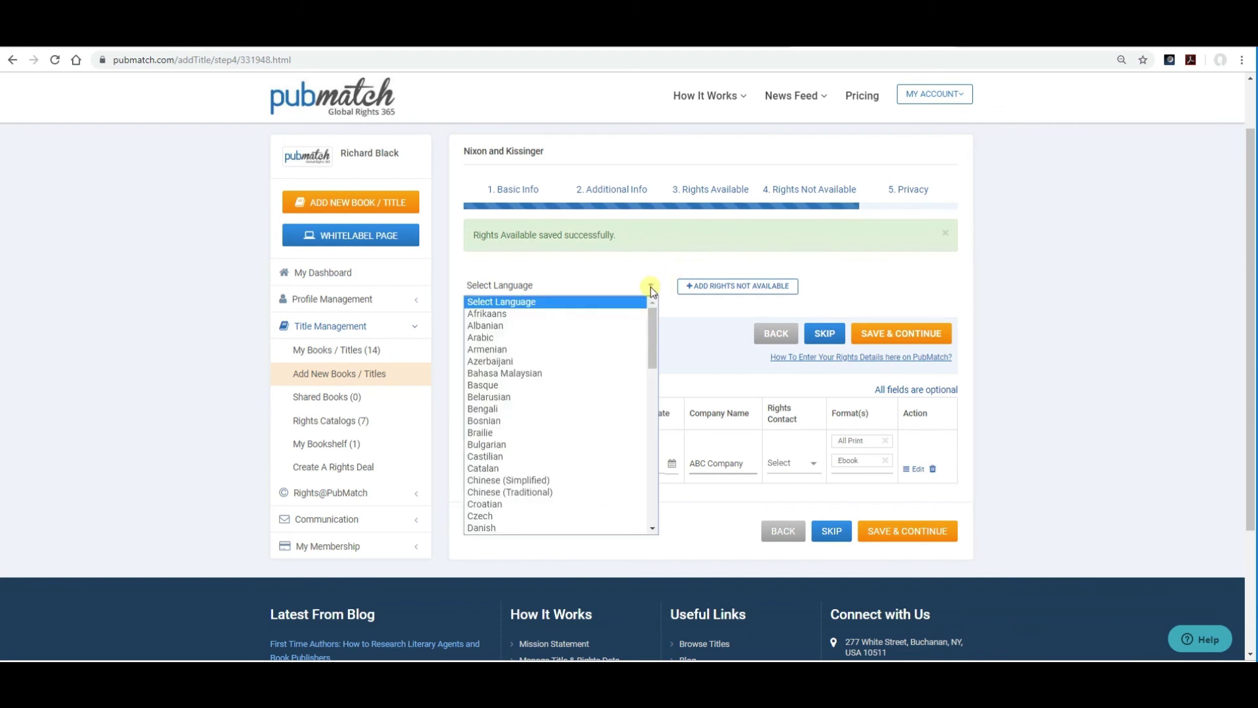
Add an Albanian rights-not-available entry with a reminder 3 months before contract end.
click(597, 327)
click(717, 288)
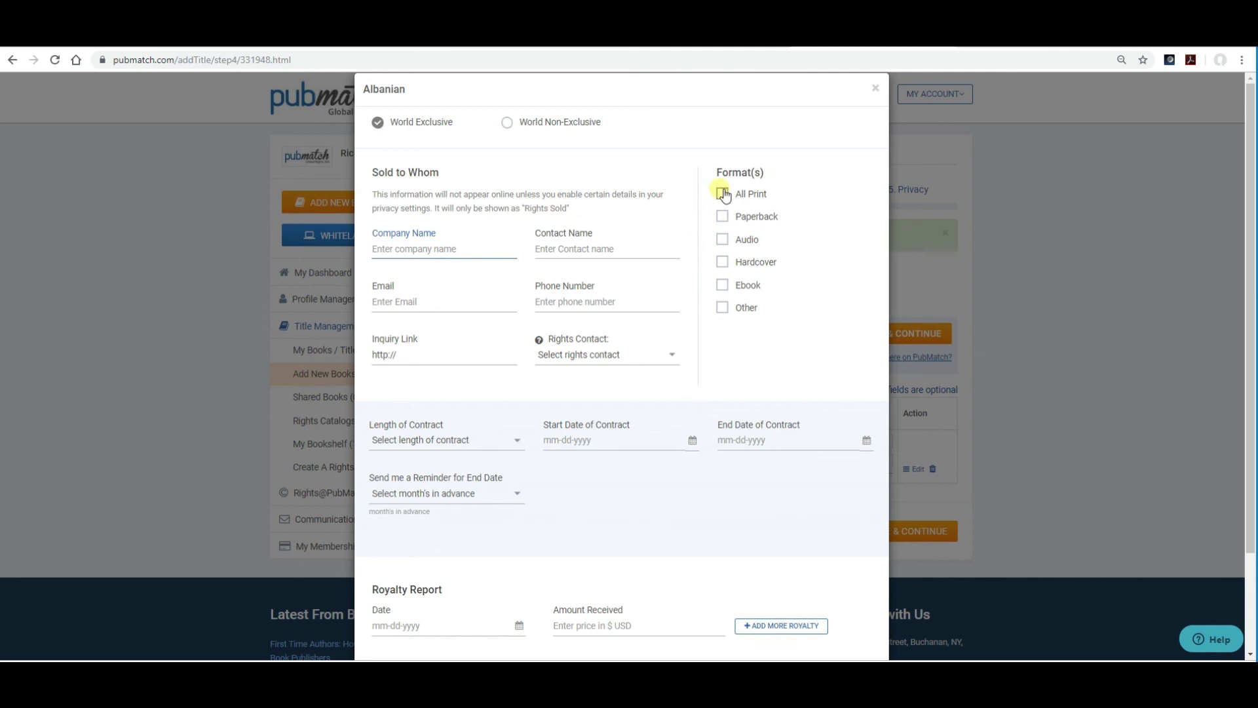
click(518, 441)
click(520, 440)
click(612, 440)
click(750, 441)
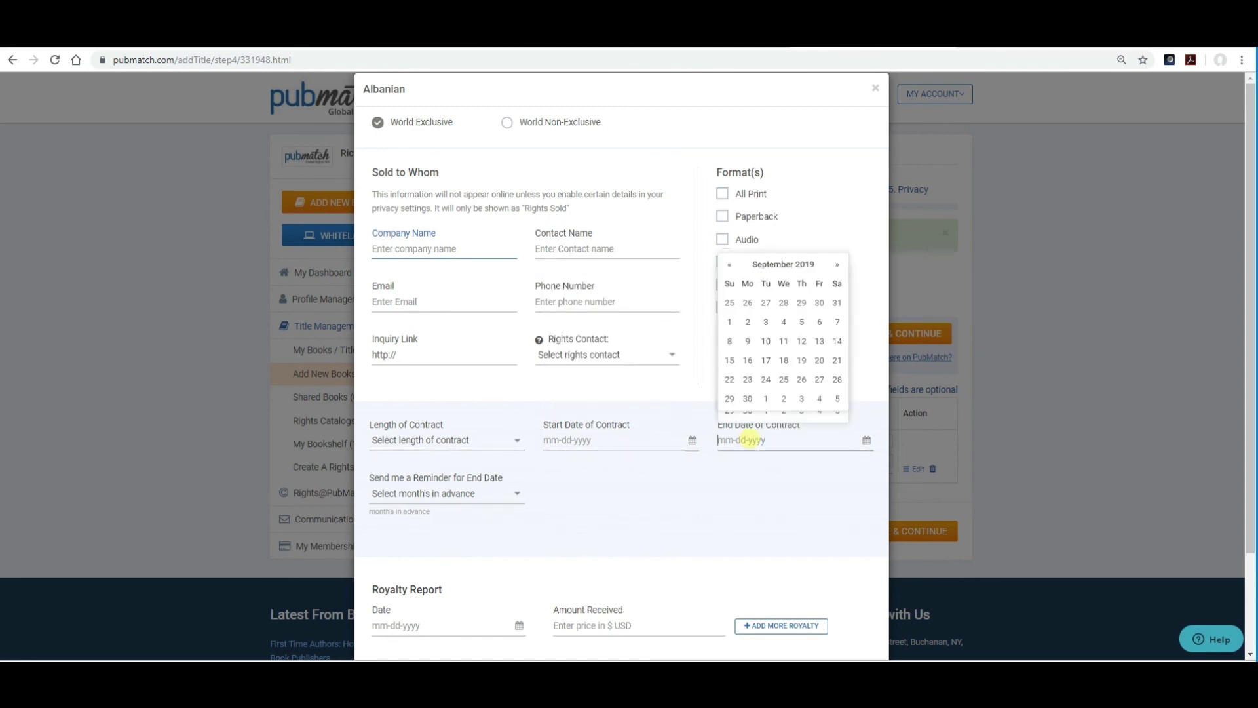
click(518, 494)
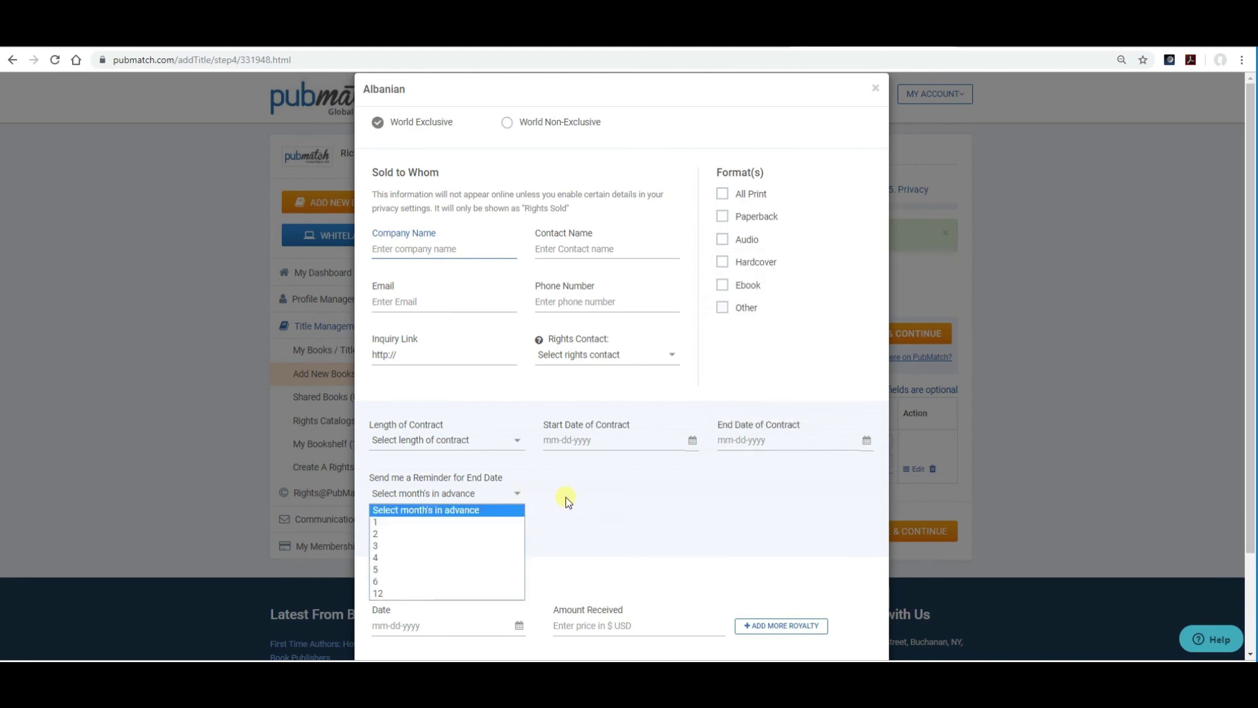
click(429, 546)
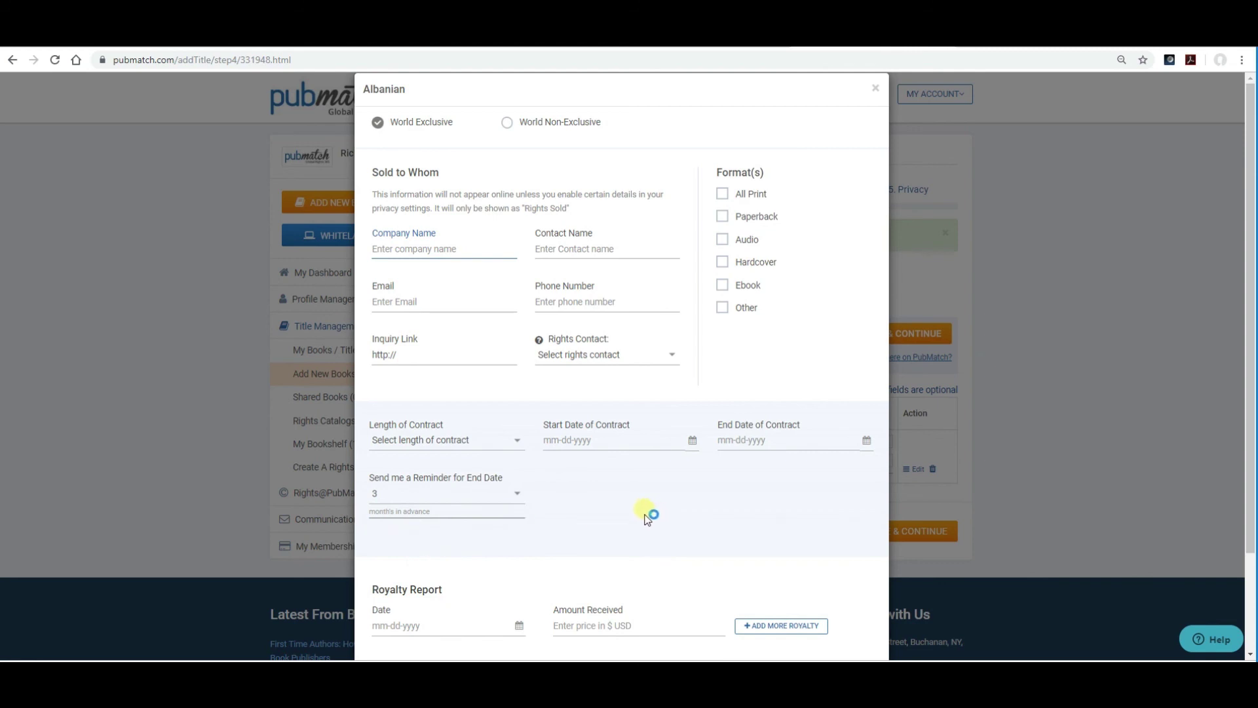
scroll(642, 510, down, 2)
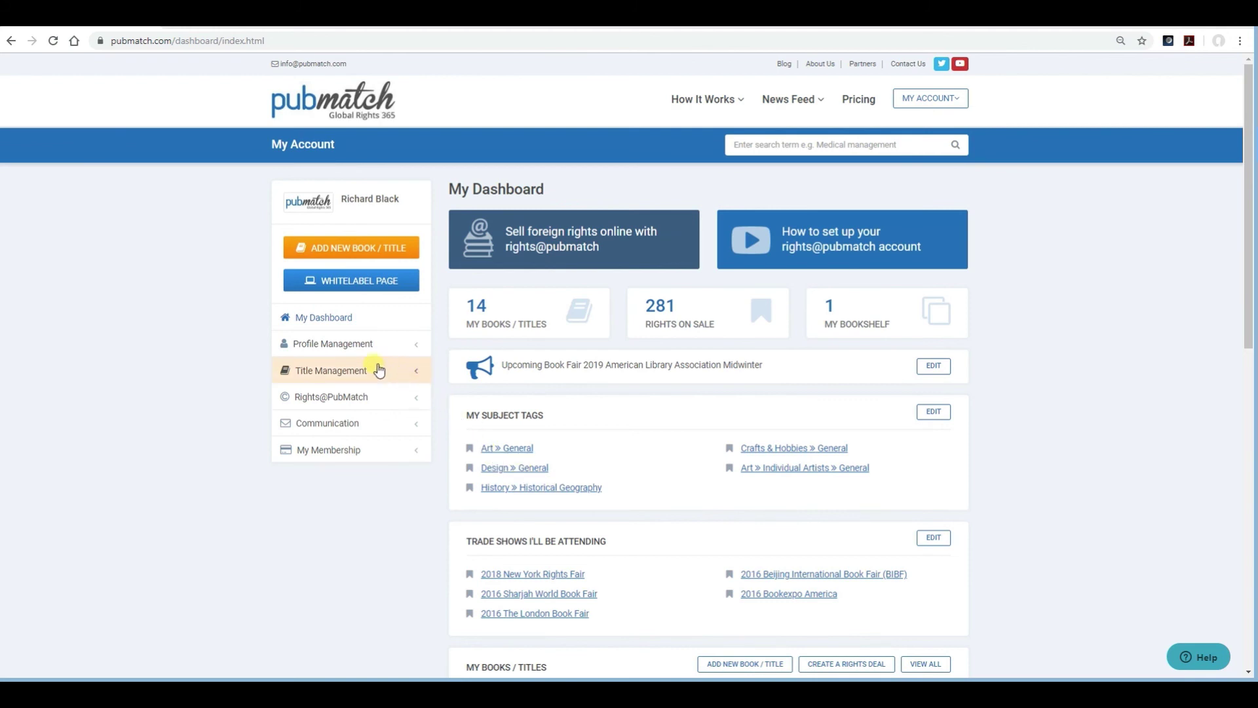
Go to Rights Catalogs under Title Management in the sidebar.
click(419, 375)
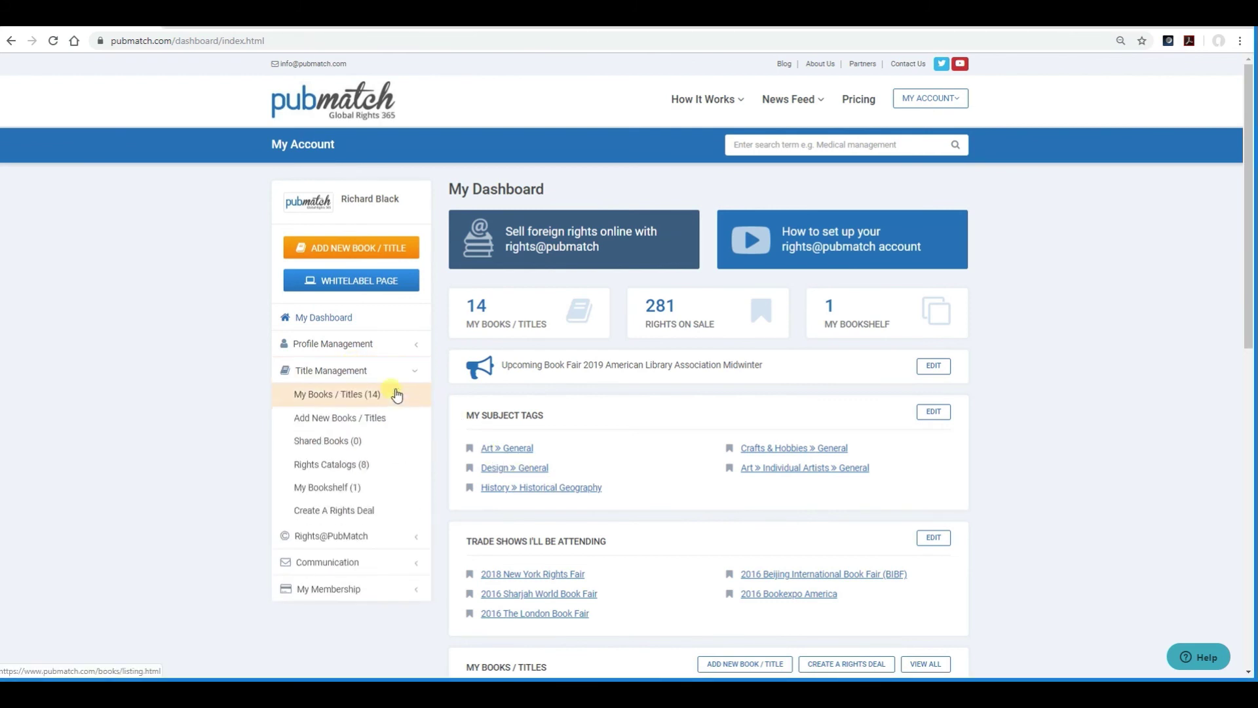
click(361, 464)
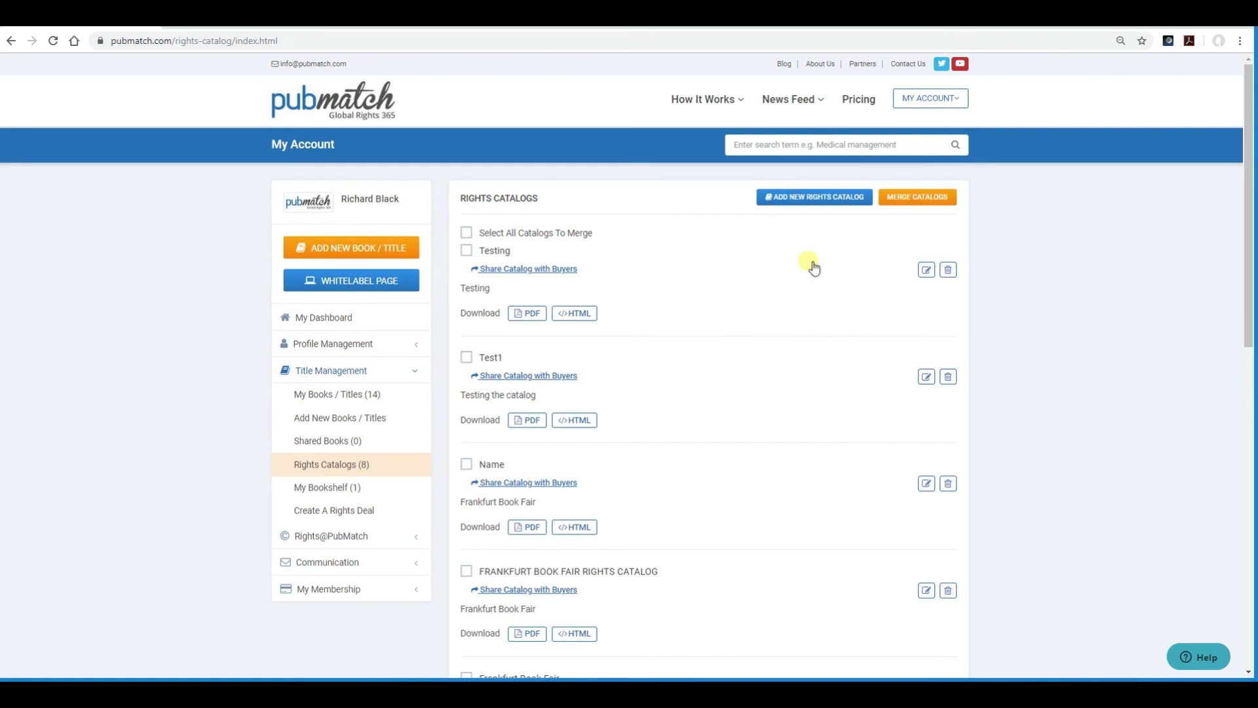
Start a new catalog named 'Testing123' with the description 'Description'.
click(807, 196)
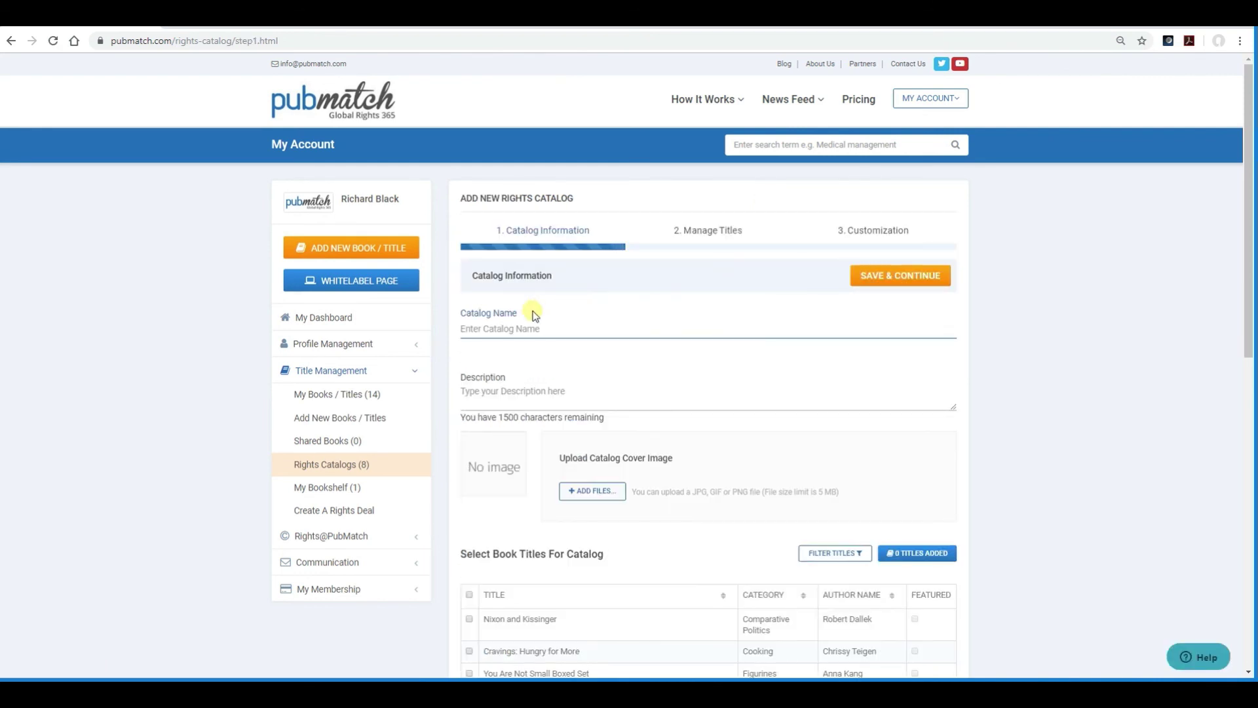
click(505, 328)
text(Testing123)
click(480, 391)
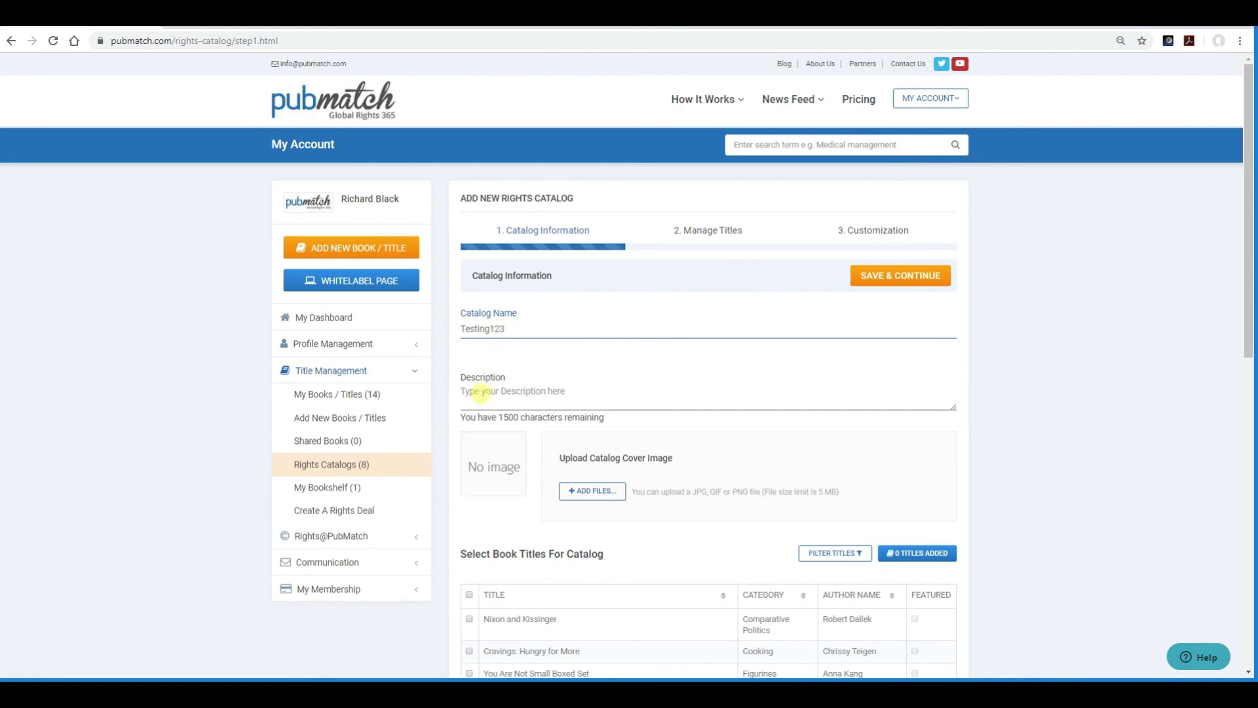
text(Description)
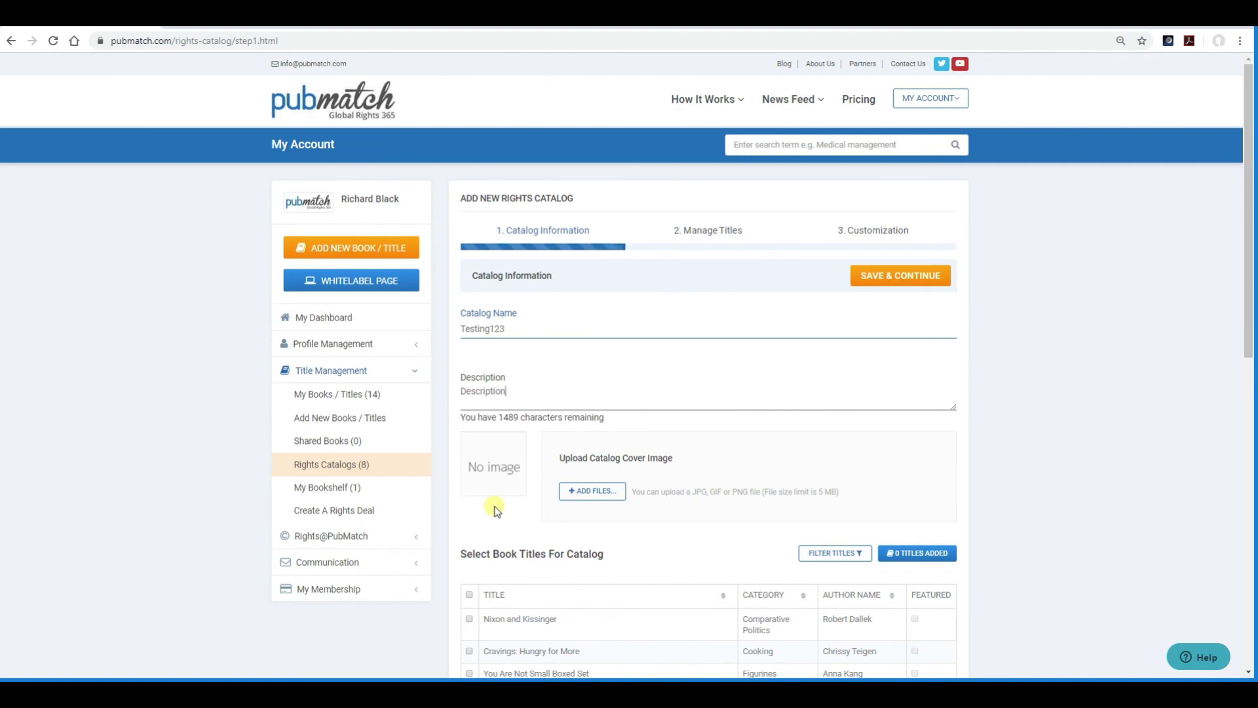
Add Nixon and Kissinger, Cravings: Hungry for More, You Are Not Small Boxed Set and The Laws of Human Nature.
scroll(494, 510, down, 4)
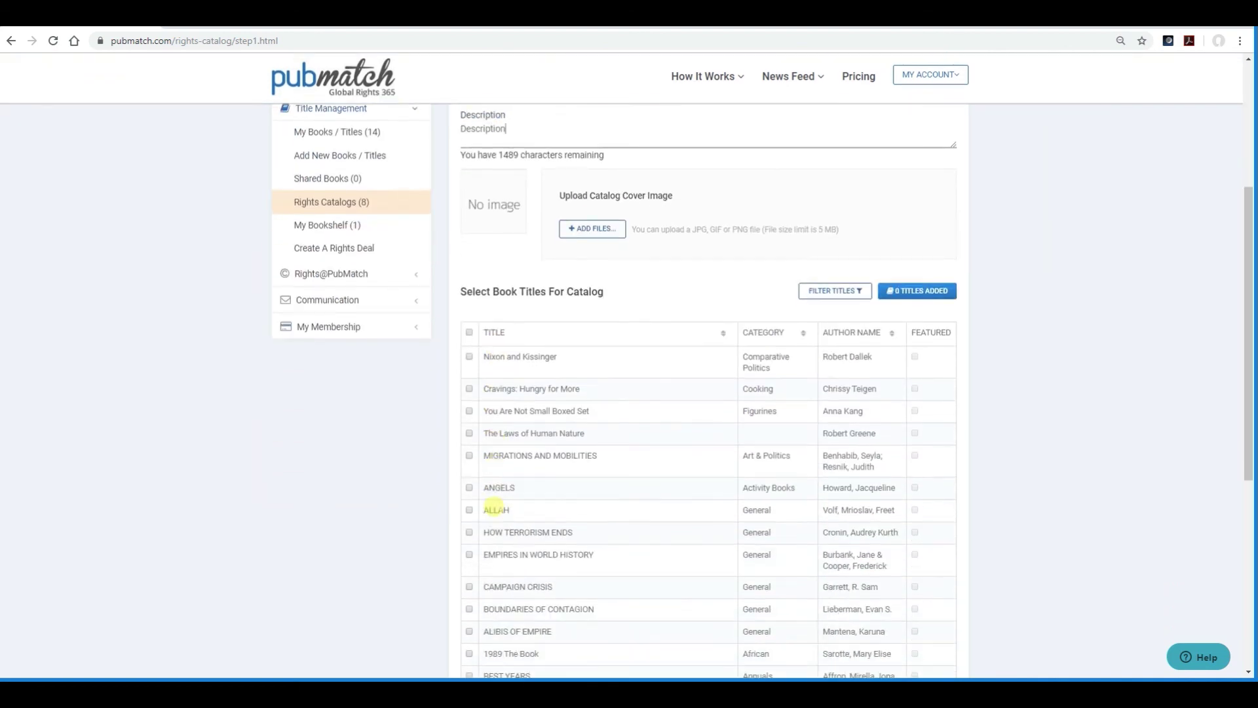
click(469, 357)
click(469, 388)
click(469, 411)
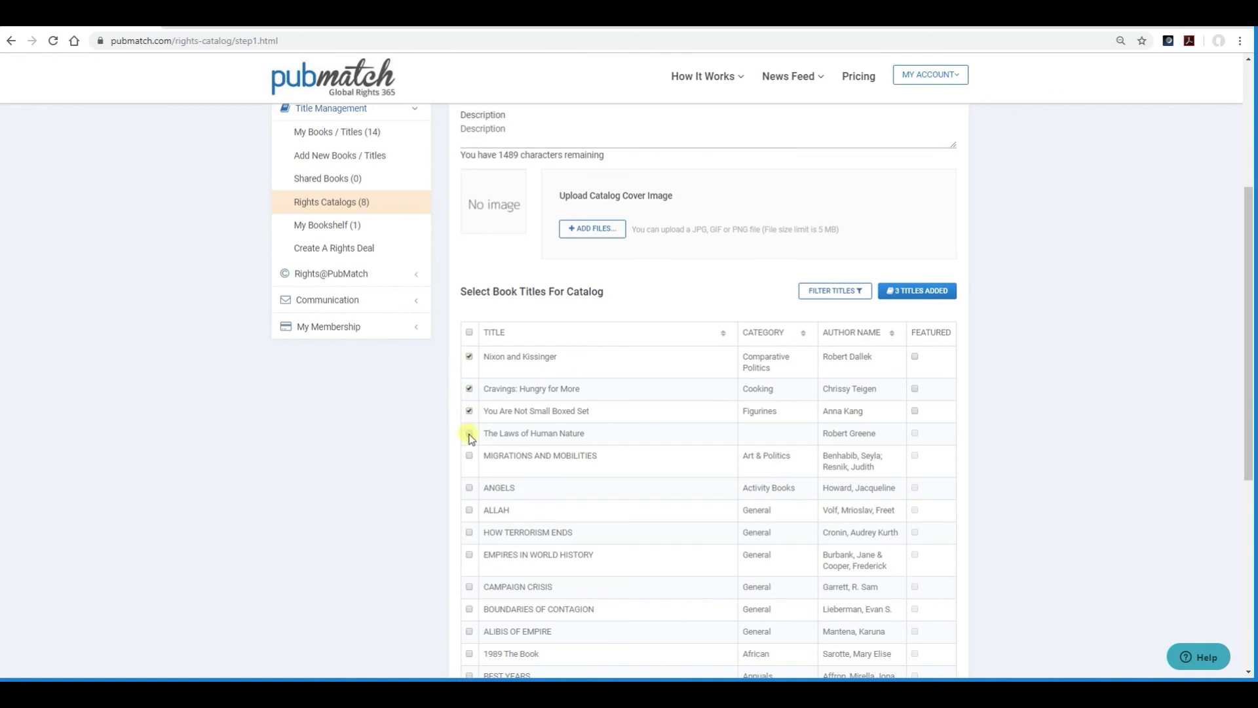
click(469, 434)
scroll(950, 423, down, 2)
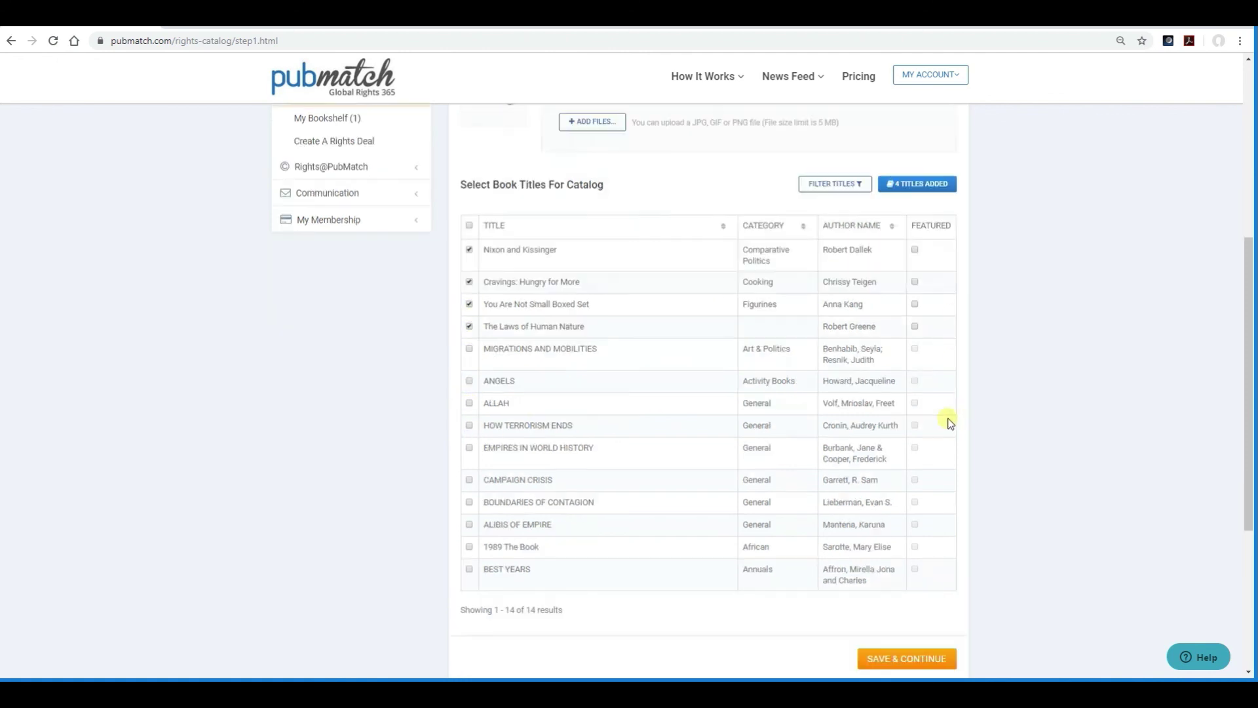
scroll(950, 422, down, 3)
Save the catalog information, then order titles with Nixon and Kissinger first and Cravings: Hungry for More second.
click(918, 438)
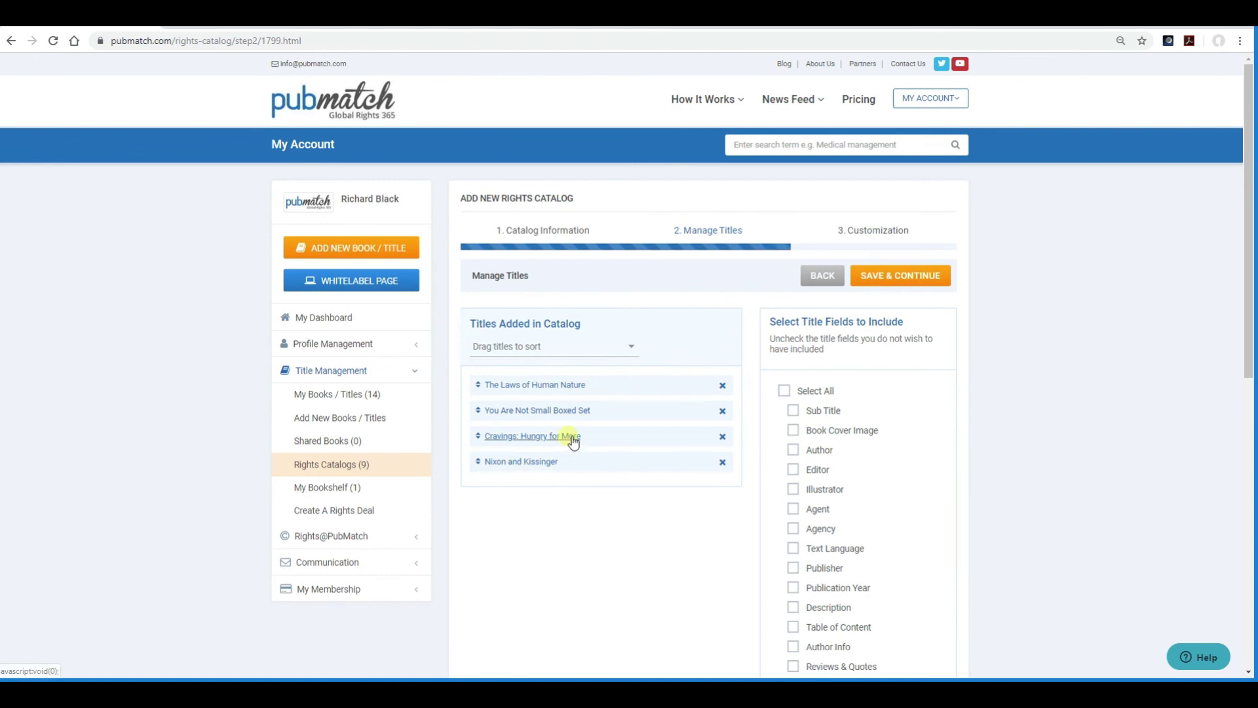
drag(574, 441, 560, 393)
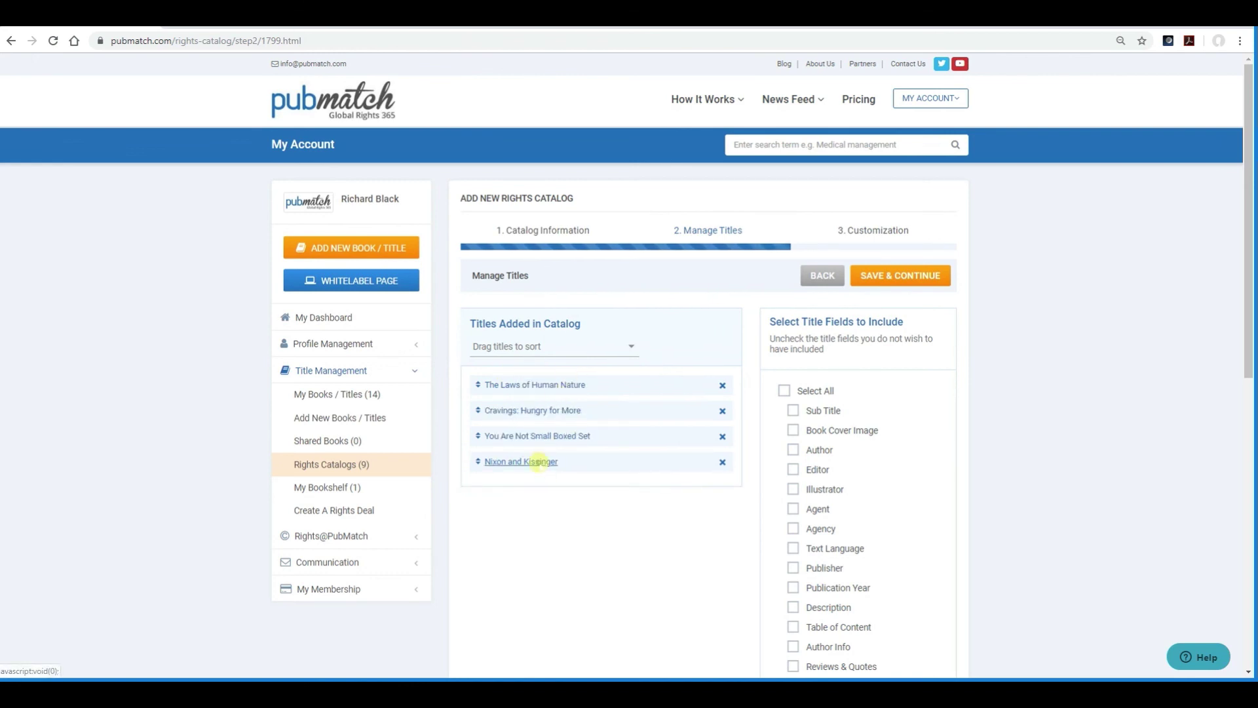
drag(539, 463, 536, 385)
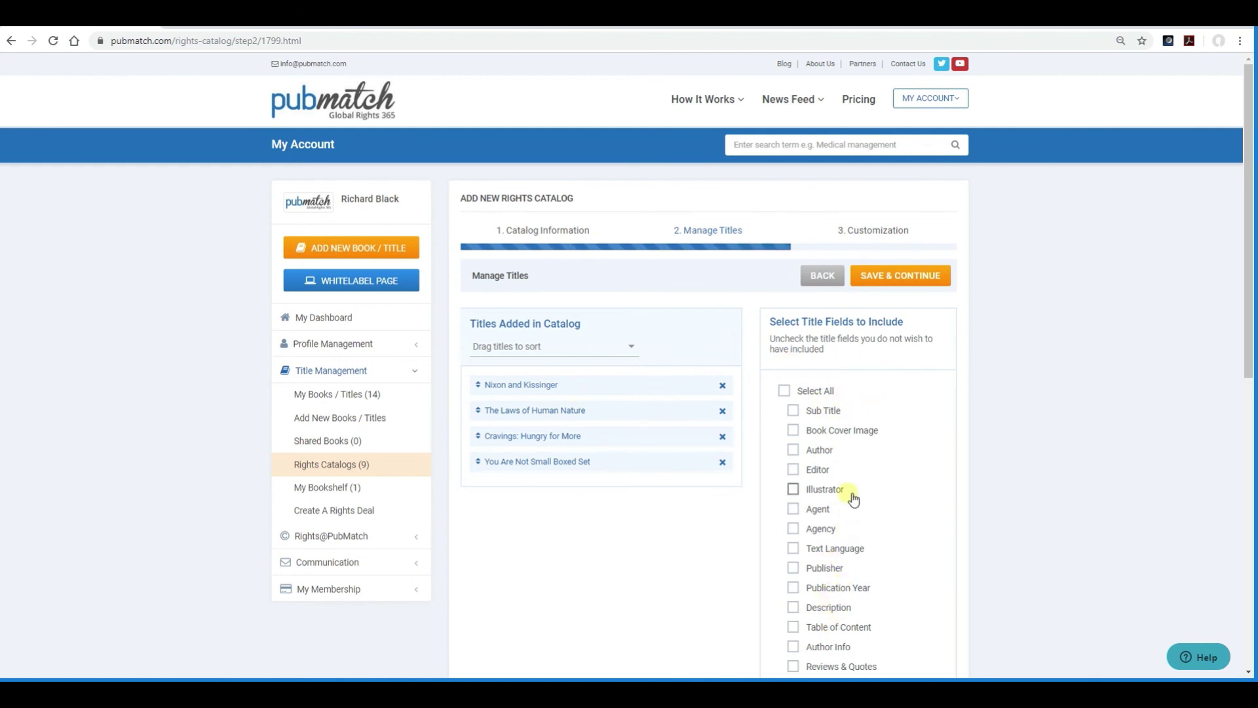
Include every title field in the catalog and save the title order.
click(784, 391)
scroll(891, 386, down, 4)
scroll(893, 386, down, 2)
click(899, 557)
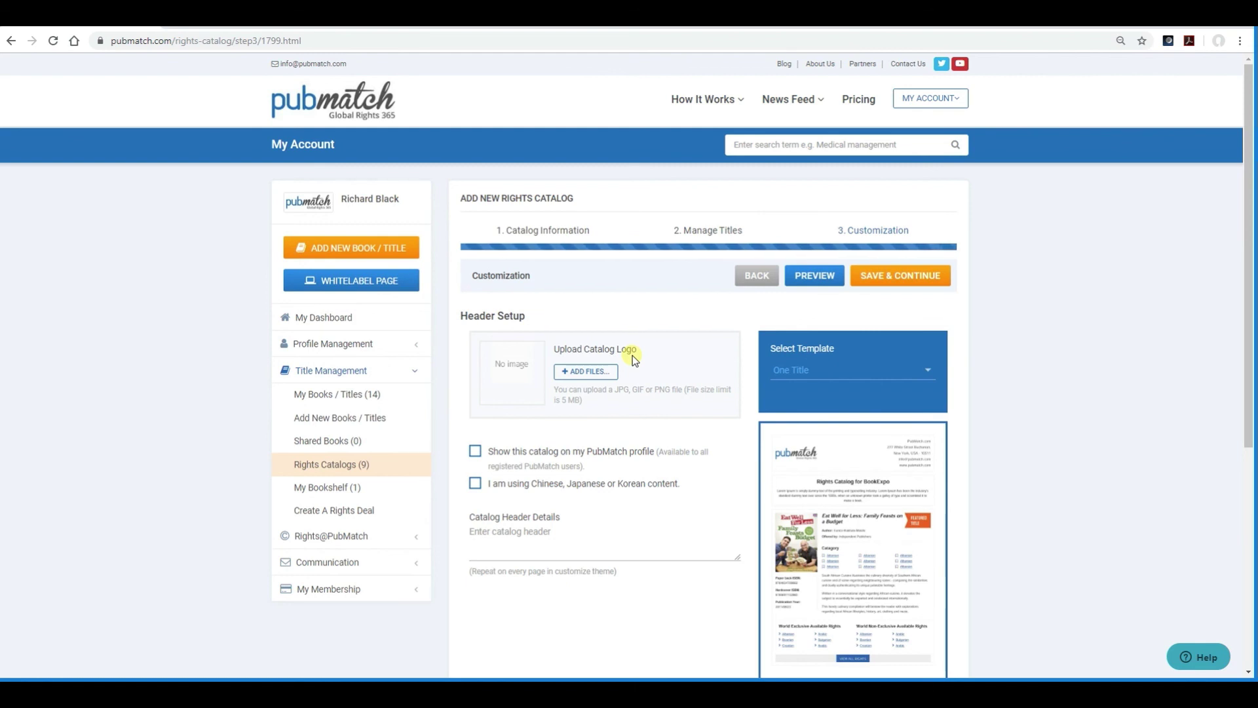
Keep Testing123 off the profile, keep the One Title template, preview it, and save to create it.
click(475, 451)
click(477, 452)
click(925, 369)
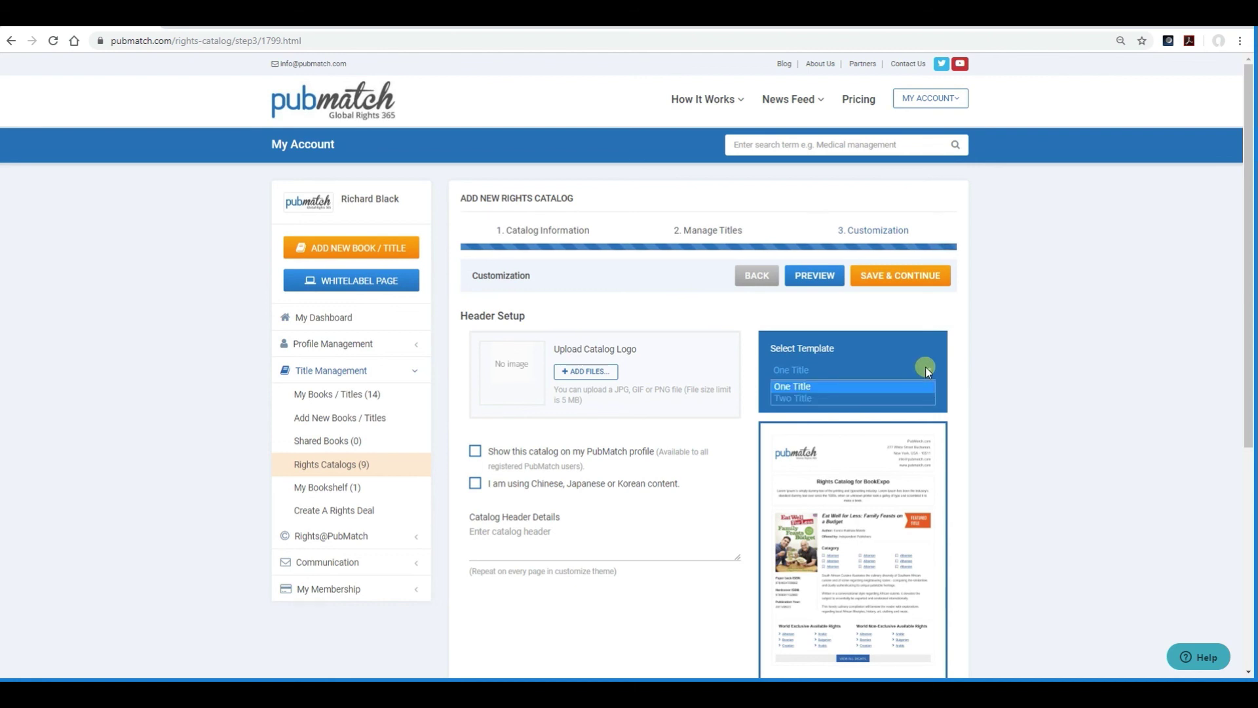
click(925, 367)
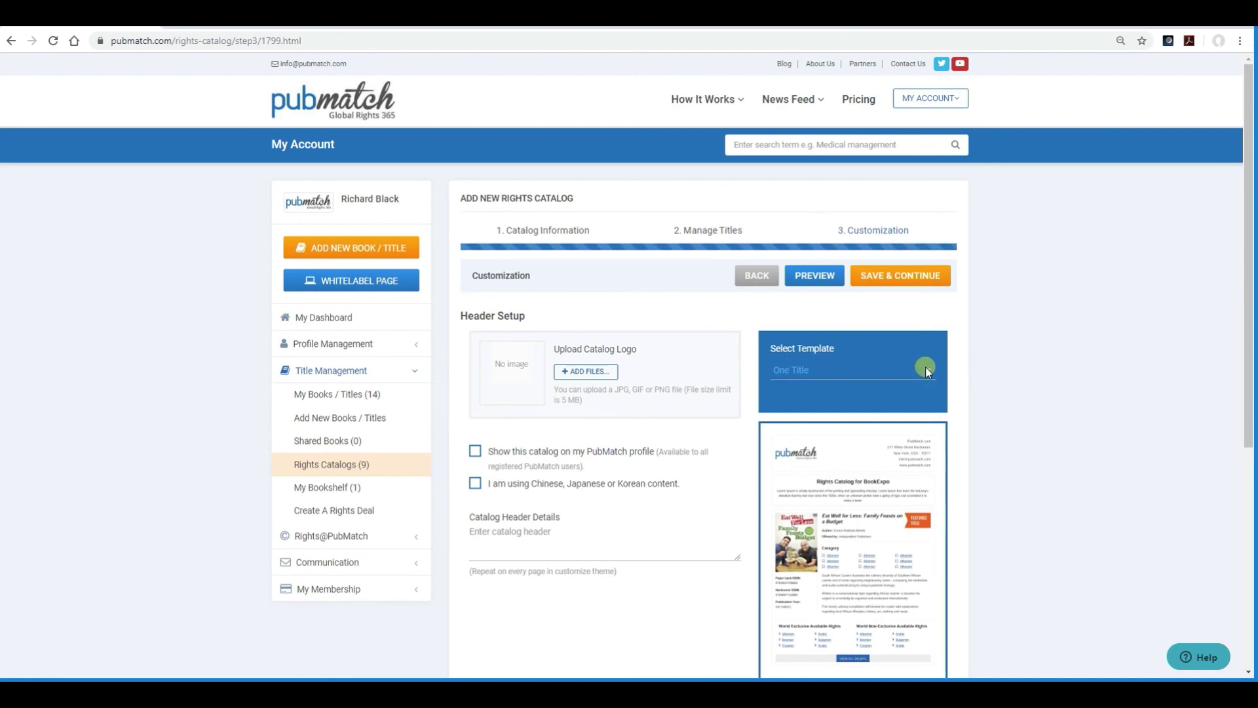
click(818, 278)
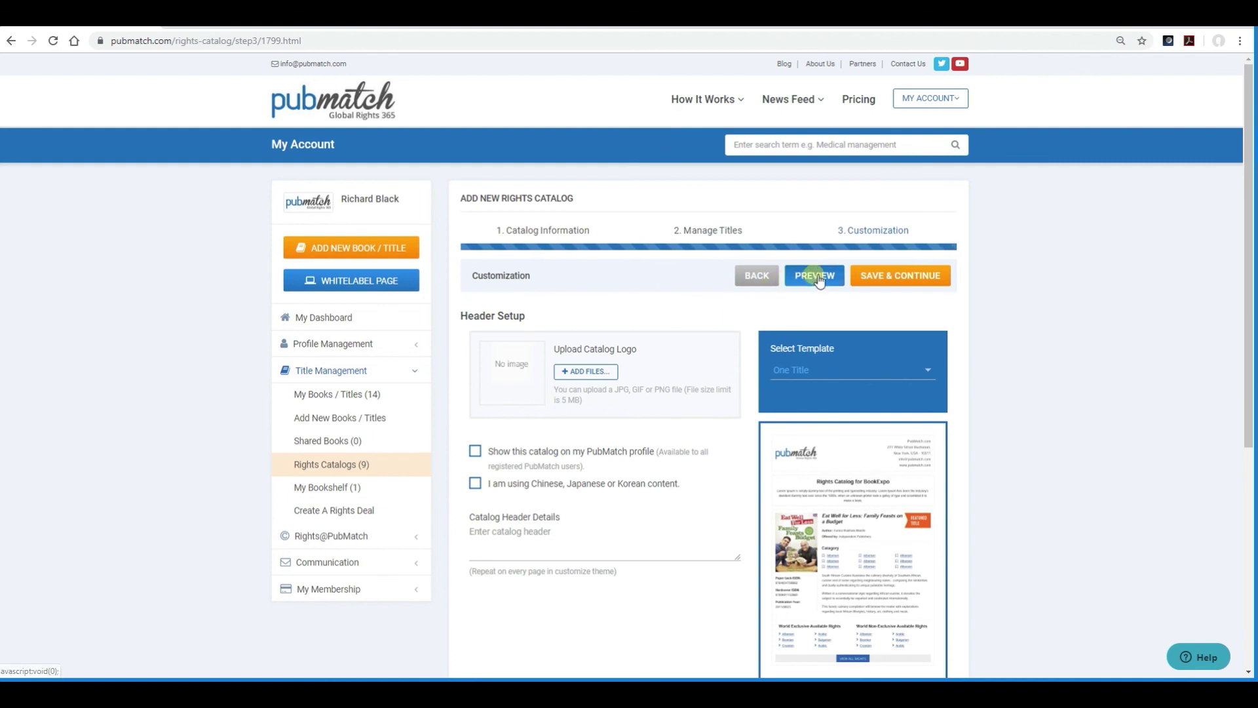
click(898, 280)
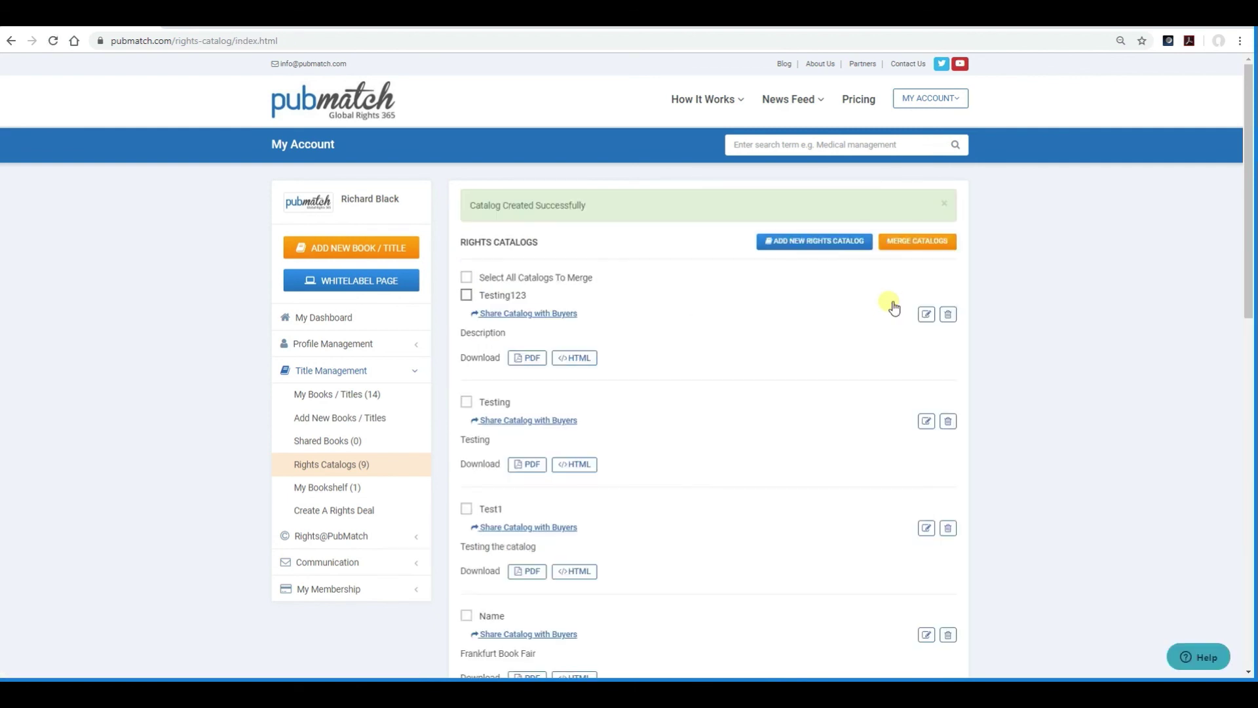
Open Testing123's HTML version and scroll through its four book entries.
click(585, 362)
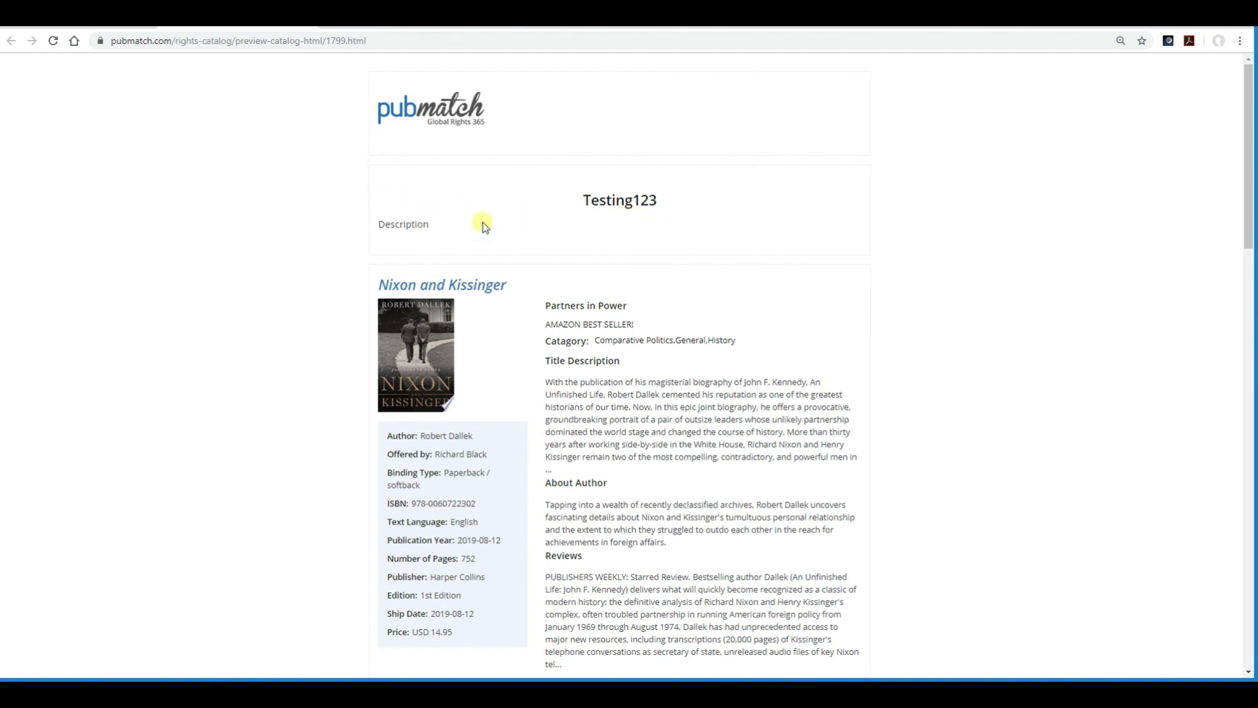
scroll(774, 283, down, 1)
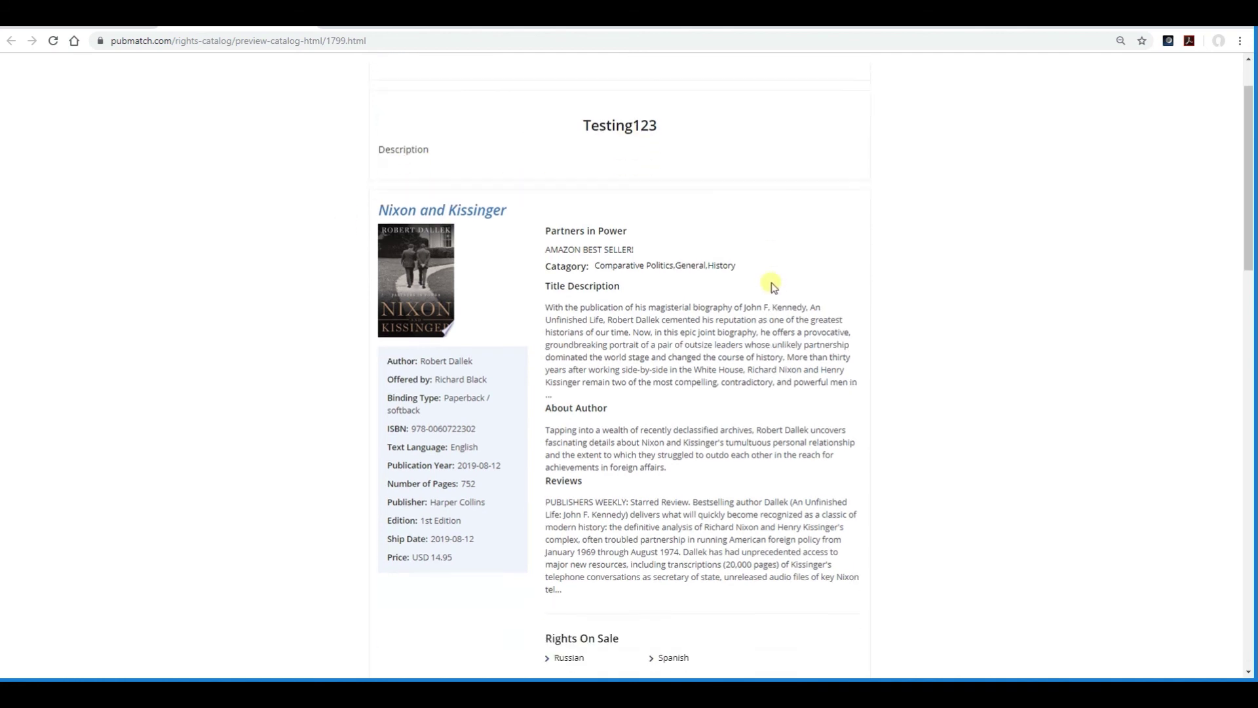
scroll(773, 285, down, 5)
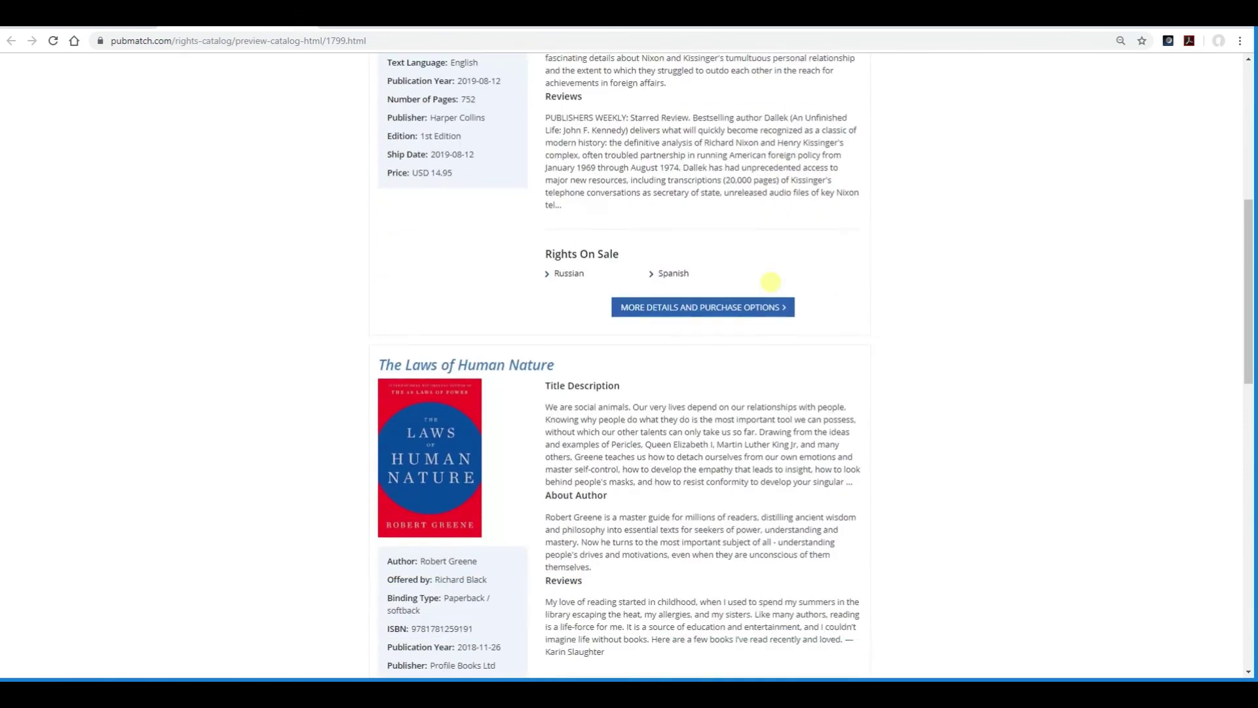
scroll(770, 282, down, 7)
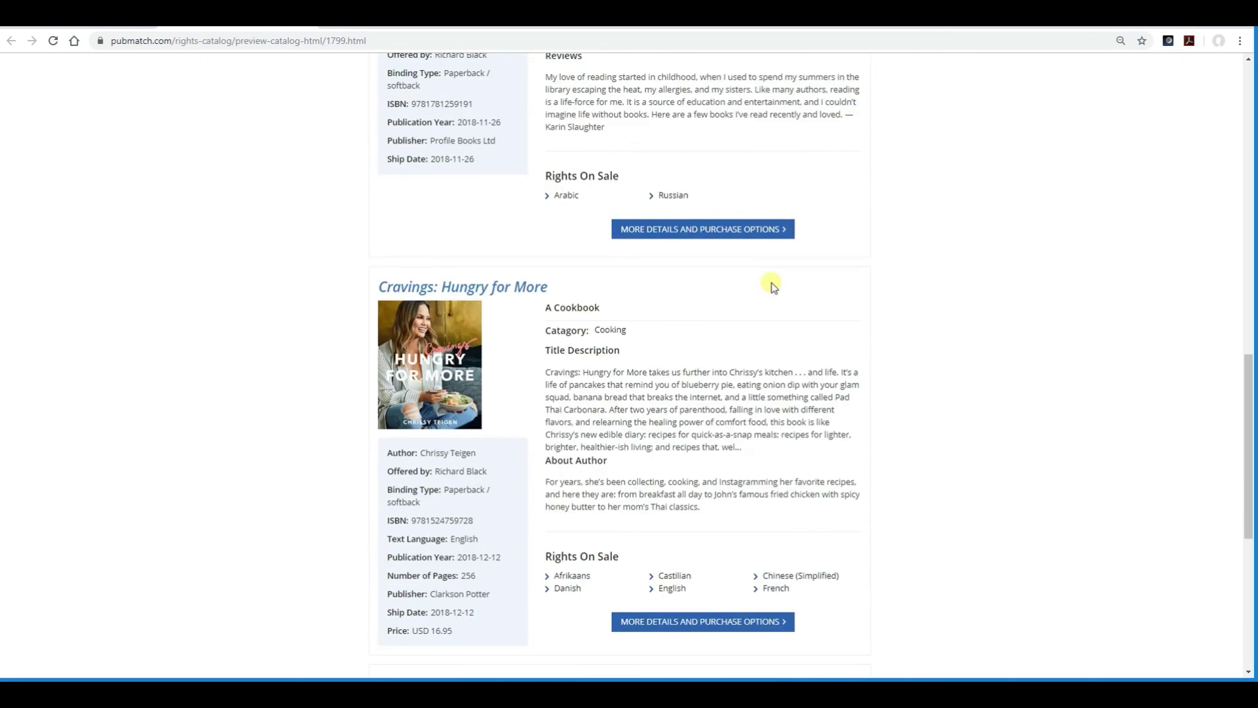
scroll(772, 285, down, 6)
scroll(771, 285, up, 5)
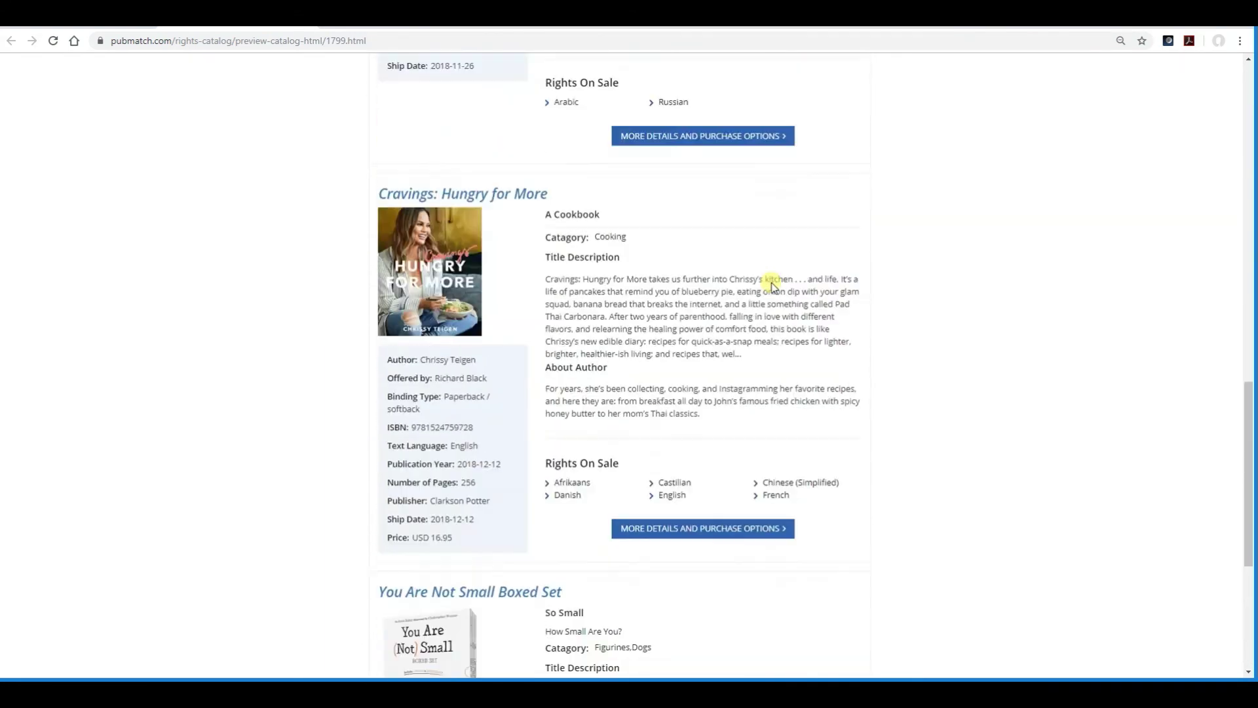
scroll(772, 286, up, 5)
scroll(771, 281, down, 2)
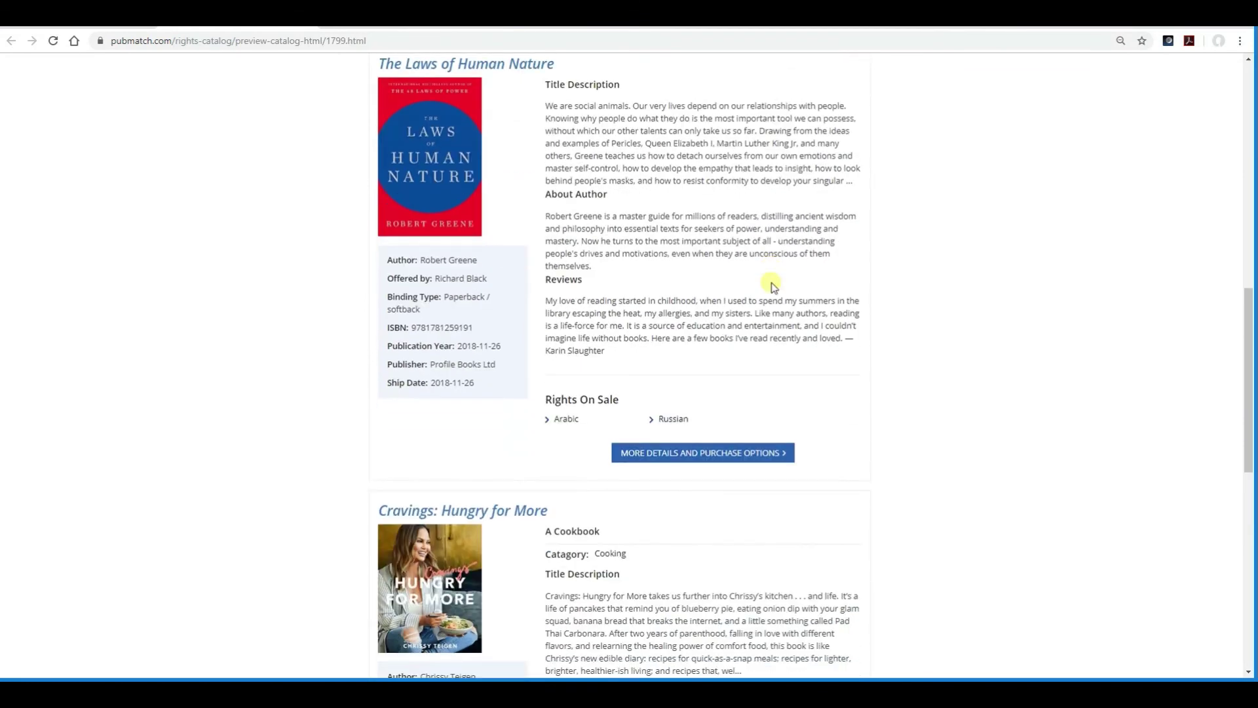
Open The Laws of Human Nature's purchase details and browse its author info, reviews and description.
click(701, 451)
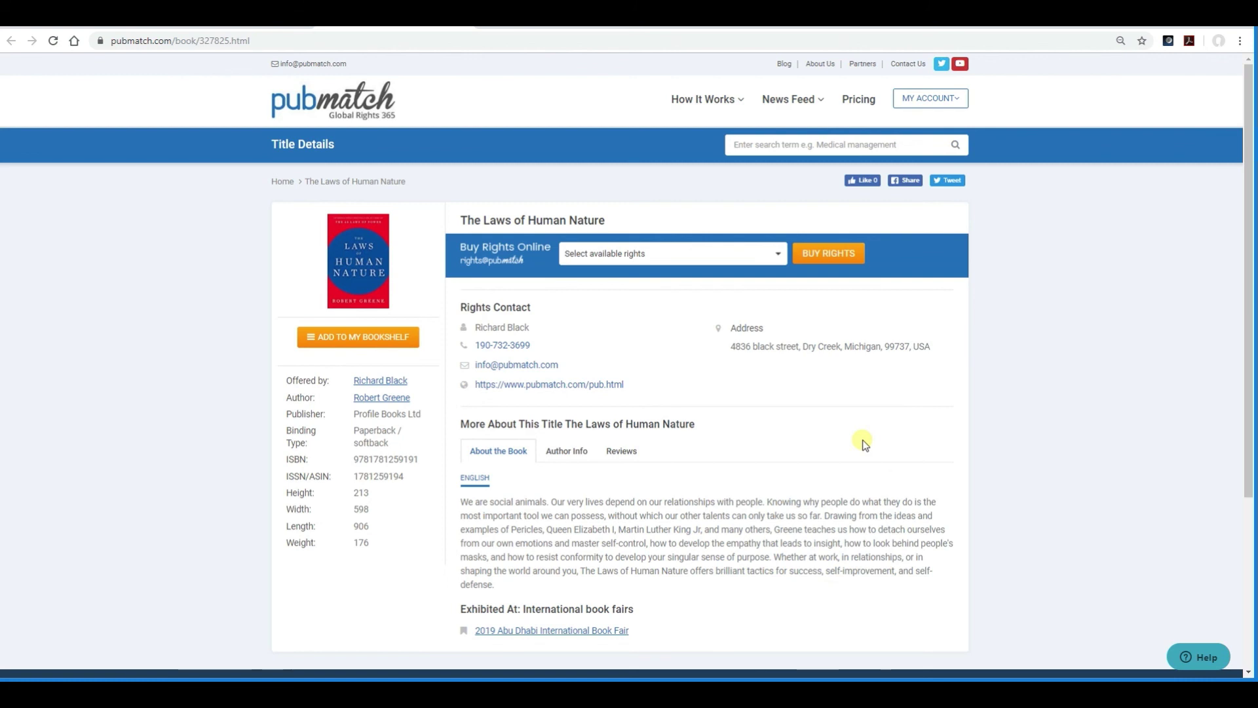
scroll(863, 443, down, 1)
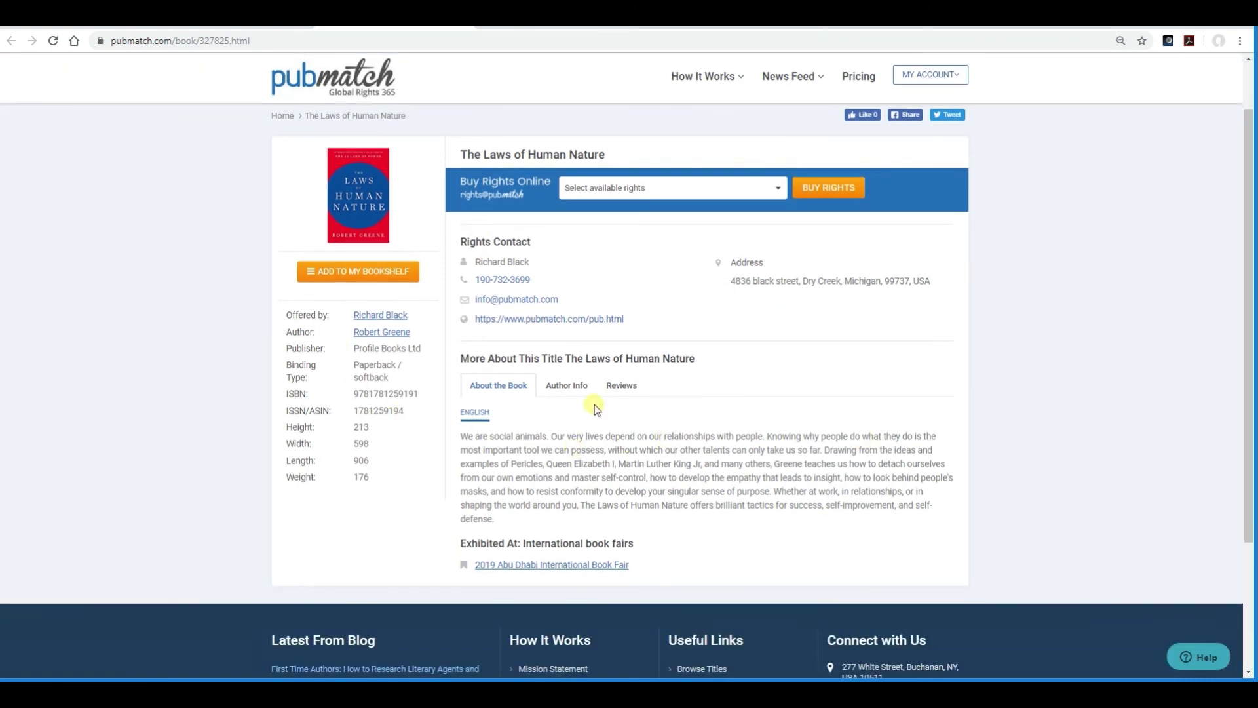
click(571, 388)
click(634, 390)
click(567, 385)
click(495, 385)
Choose Arabic from the available rights and start buying them.
click(778, 191)
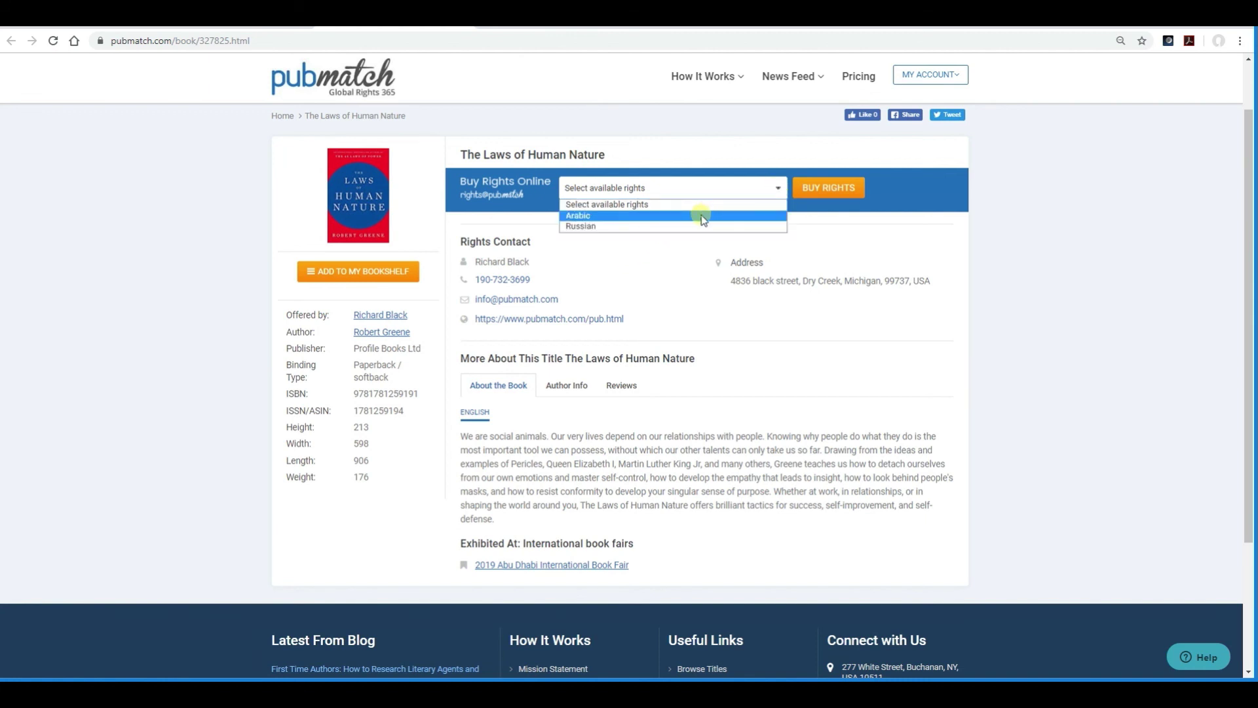
click(702, 216)
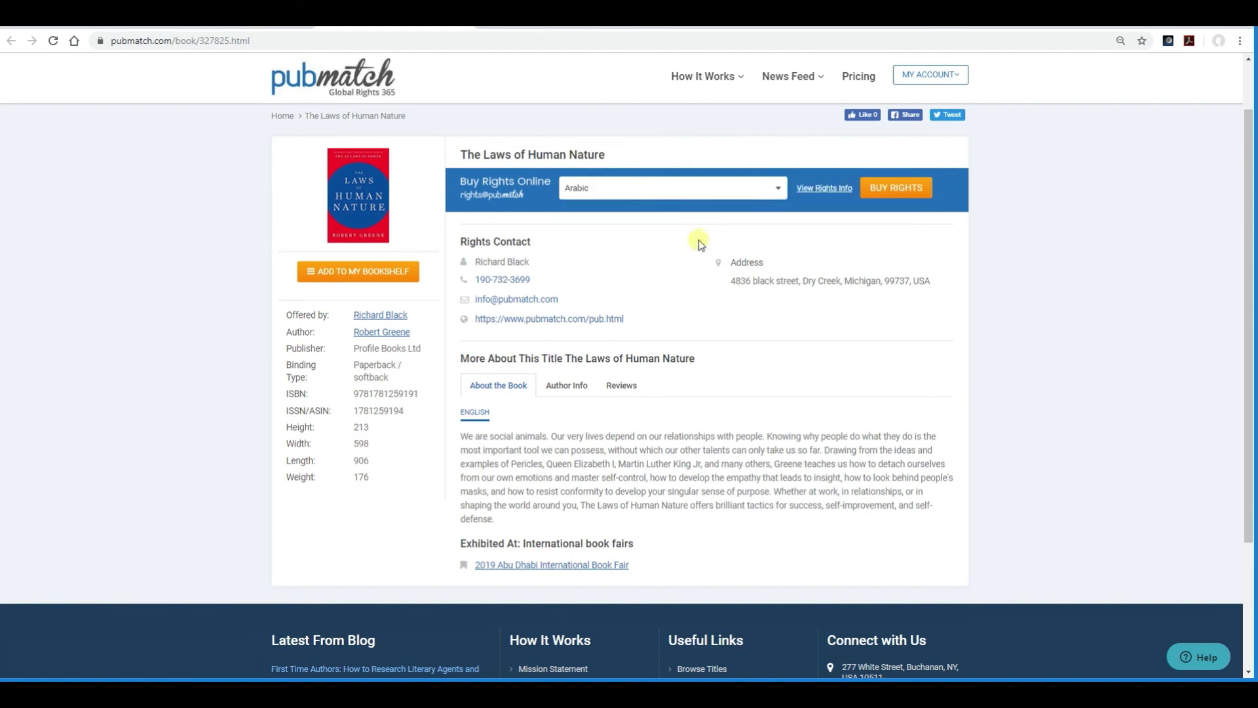
click(896, 190)
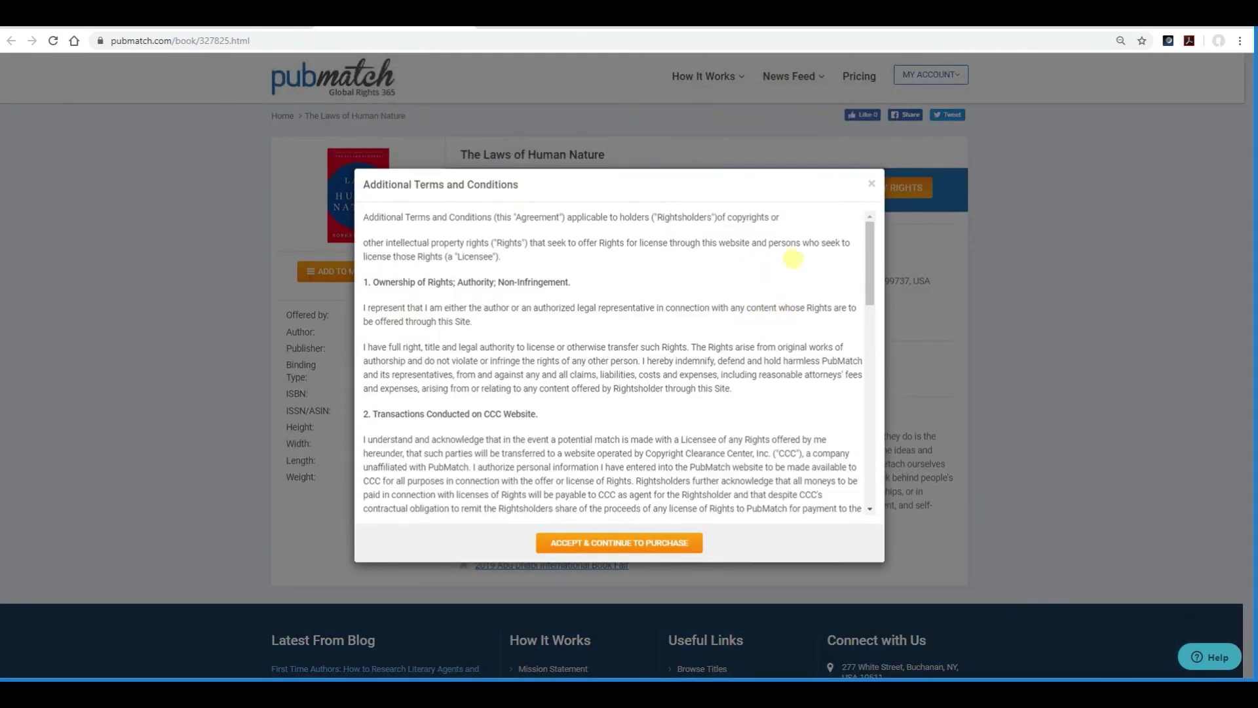
Accept the additional terms and conditions to continue to the purchase.
click(630, 546)
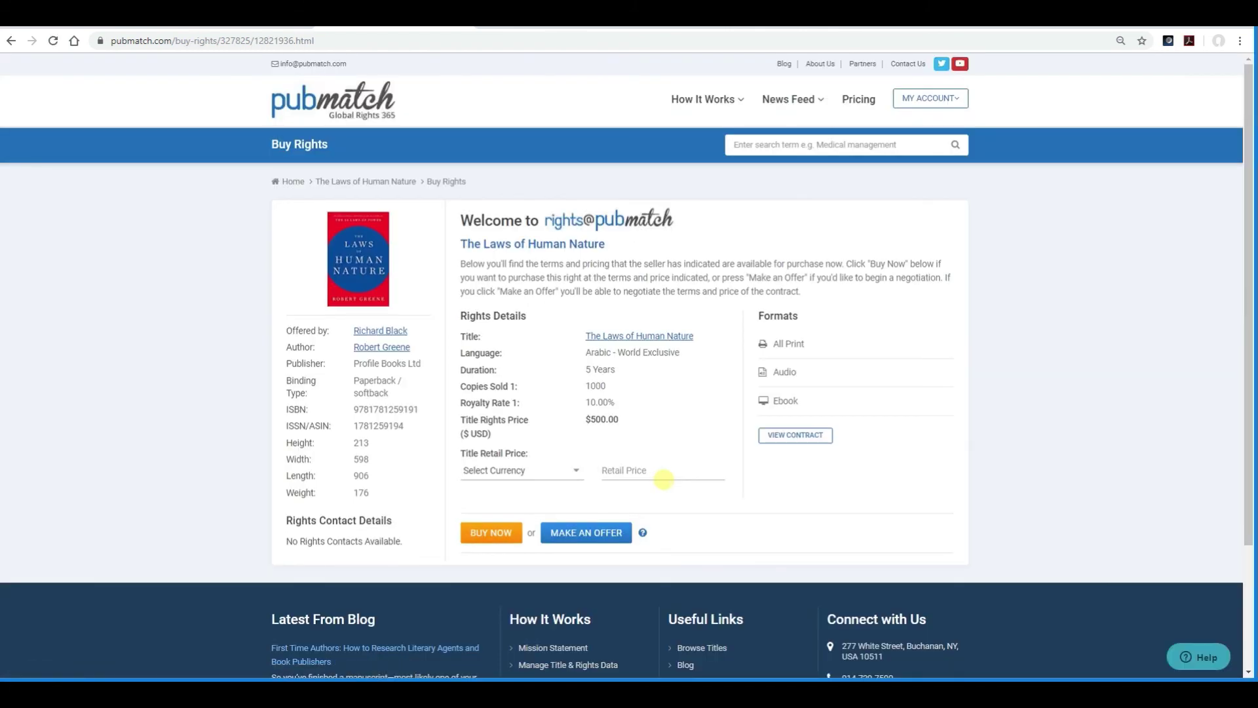